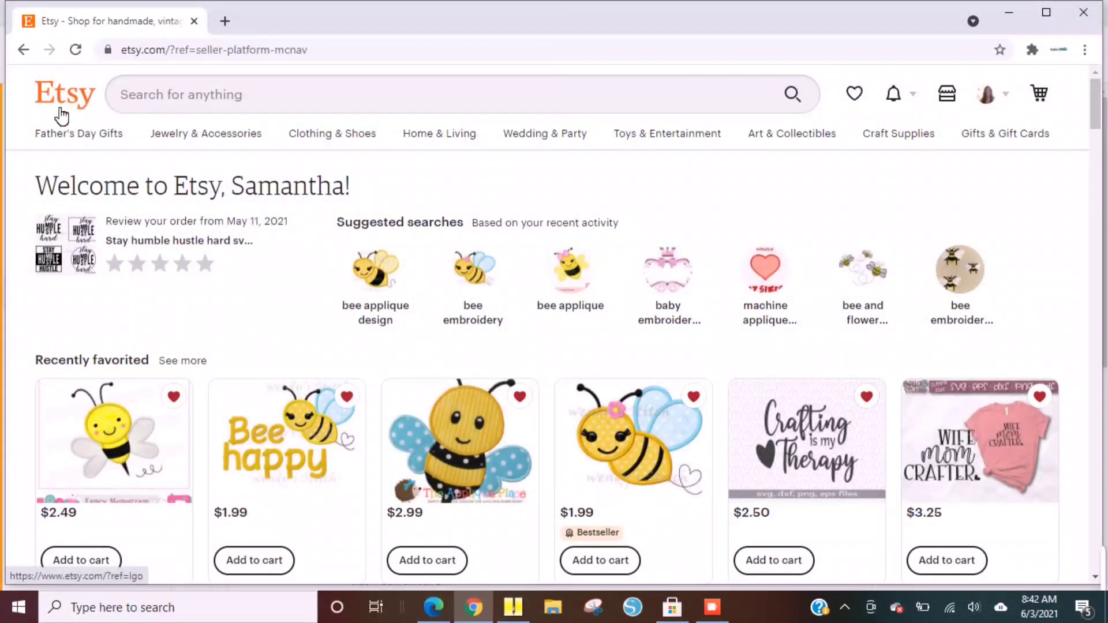
- Search Etsy for 'bee applique design' using the search suggestion
click(112, 92)
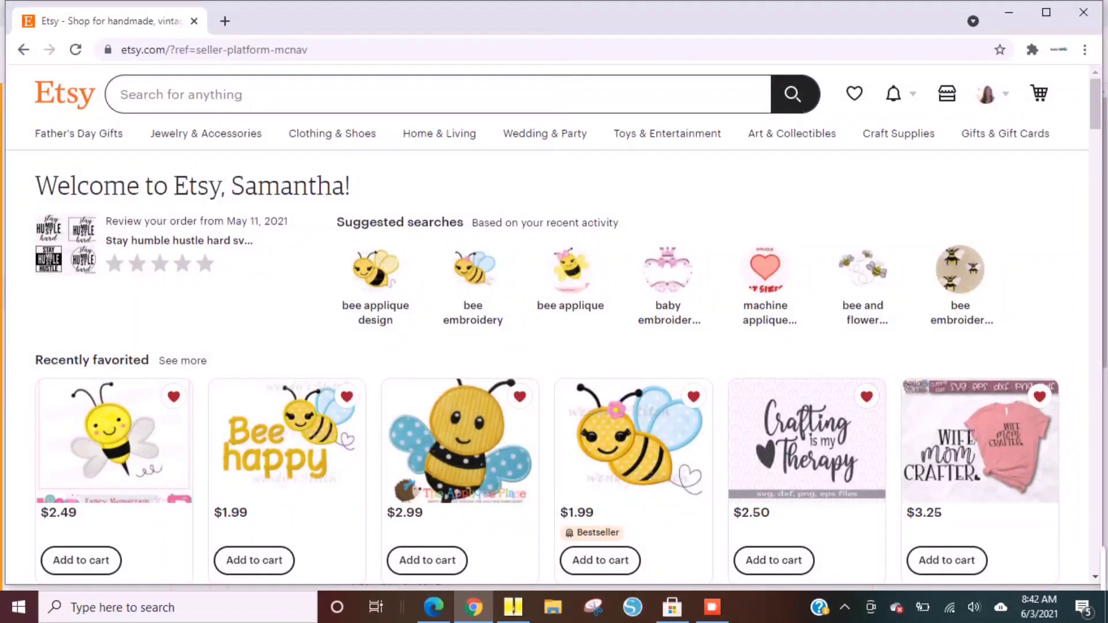
text(bee)
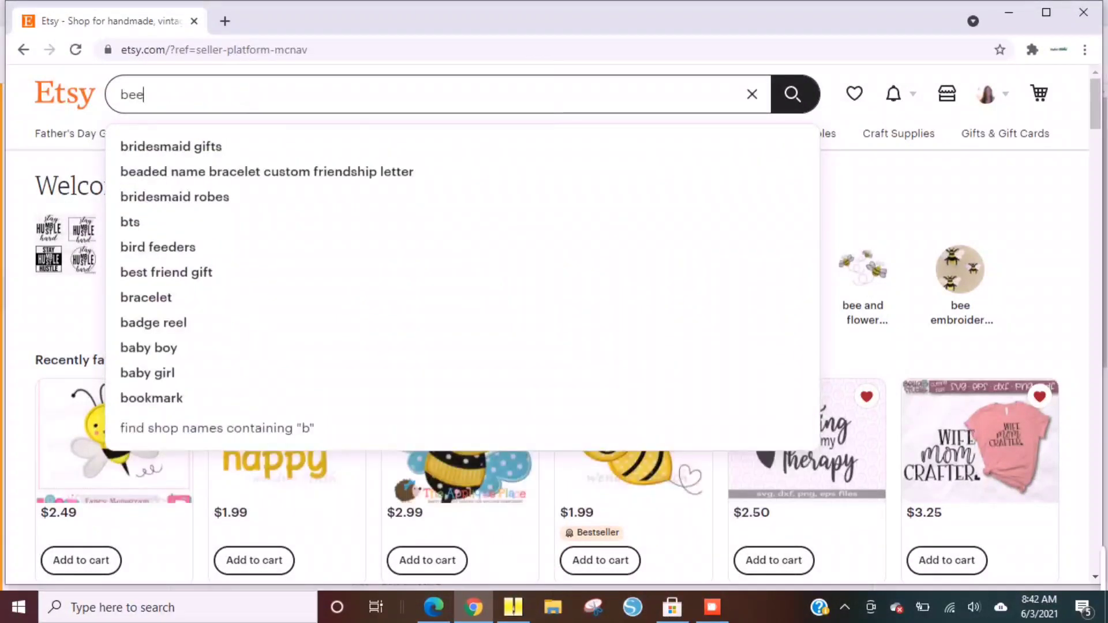
text( appl)
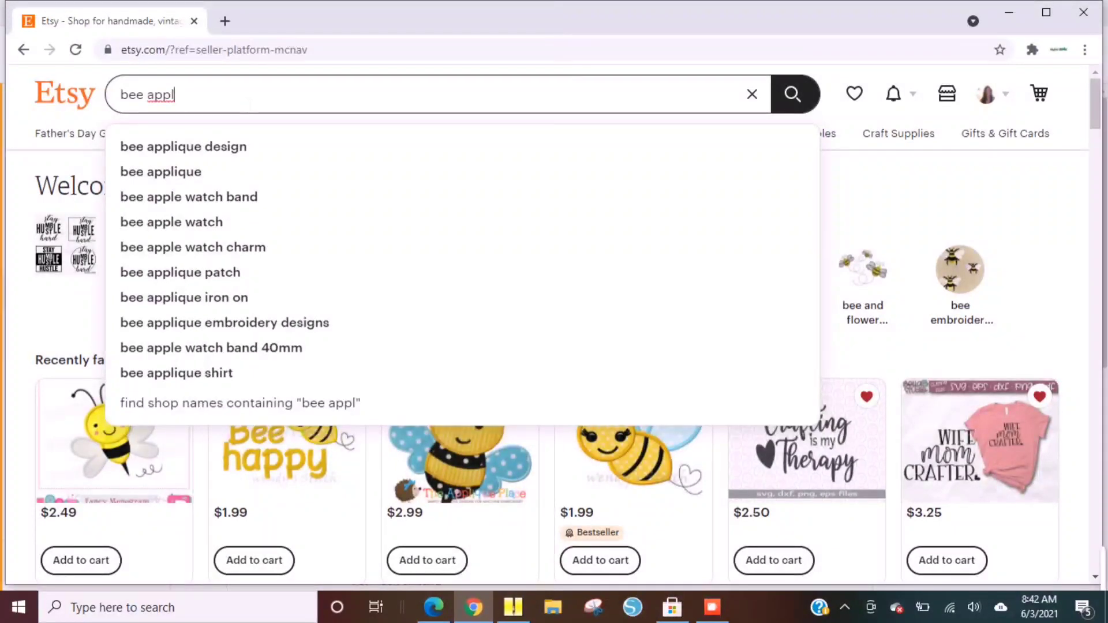
click(237, 151)
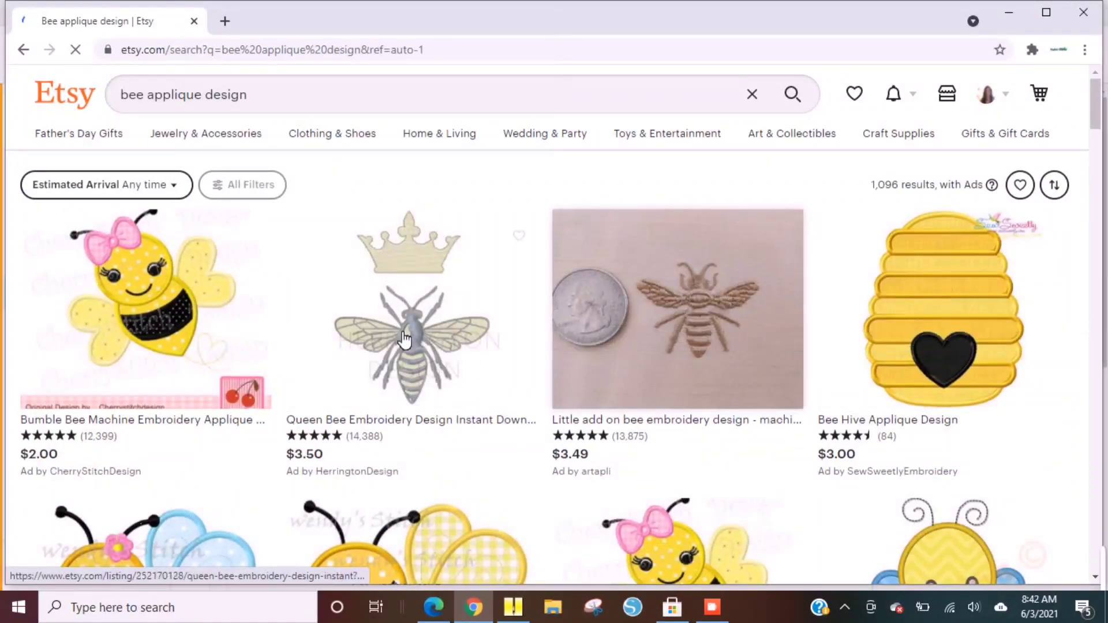
- Scroll through the bee applique design search results
scroll(637, 384, down, 3)
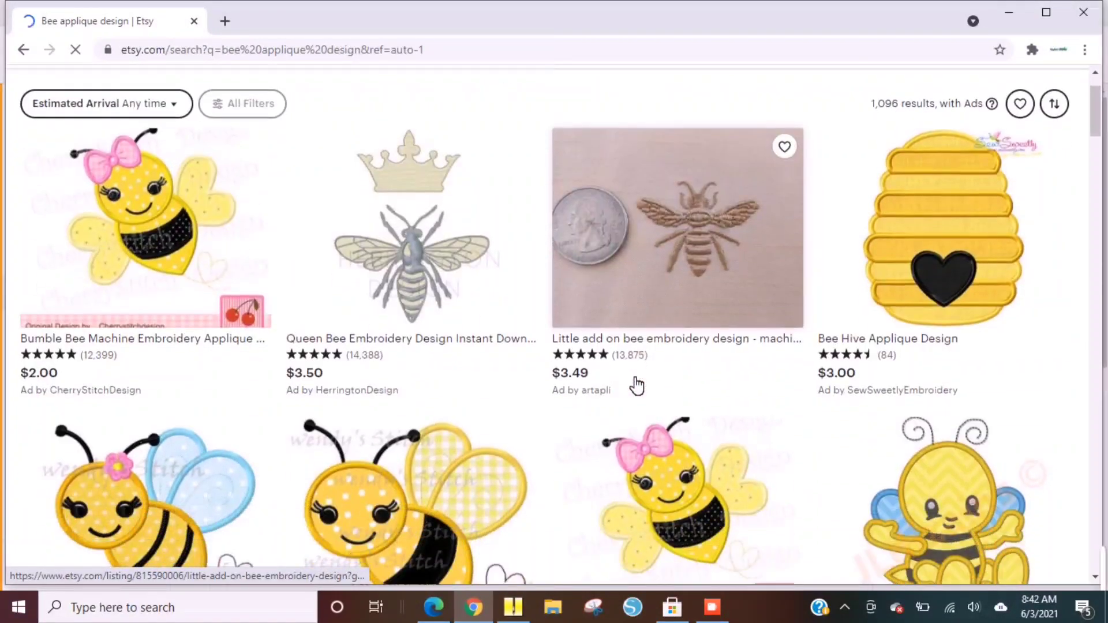
scroll(544, 386, down, 1)
scroll(543, 386, down, 1)
scroll(543, 385, down, 1)
scroll(543, 386, down, 2)
scroll(543, 386, down, 1)
scroll(543, 386, down, 1)
scroll(544, 385, down, 2)
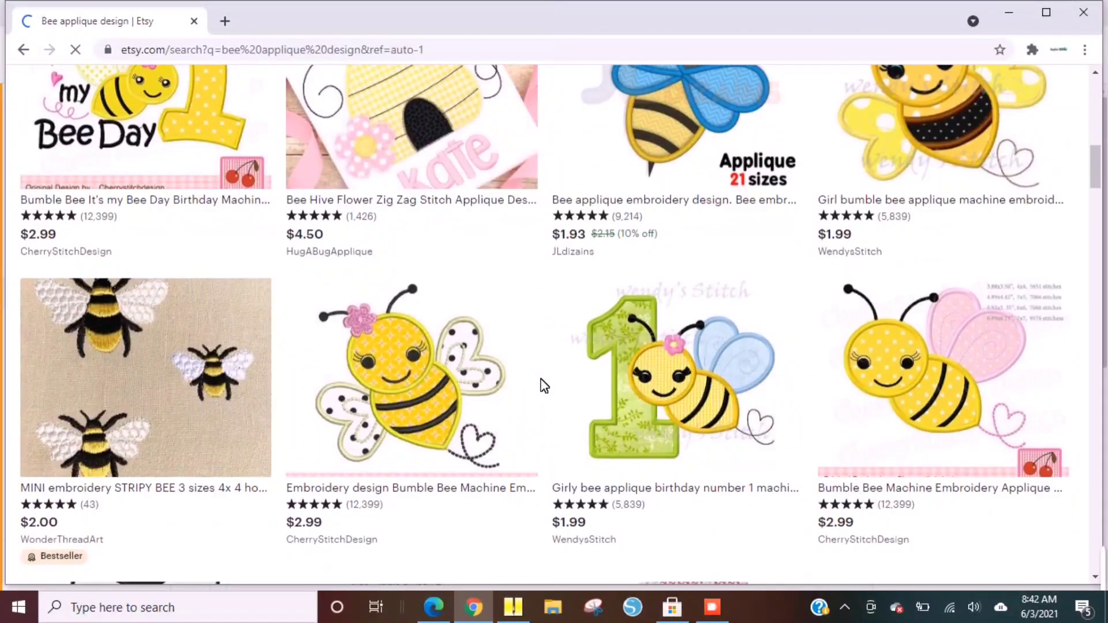
scroll(543, 385, down, 1)
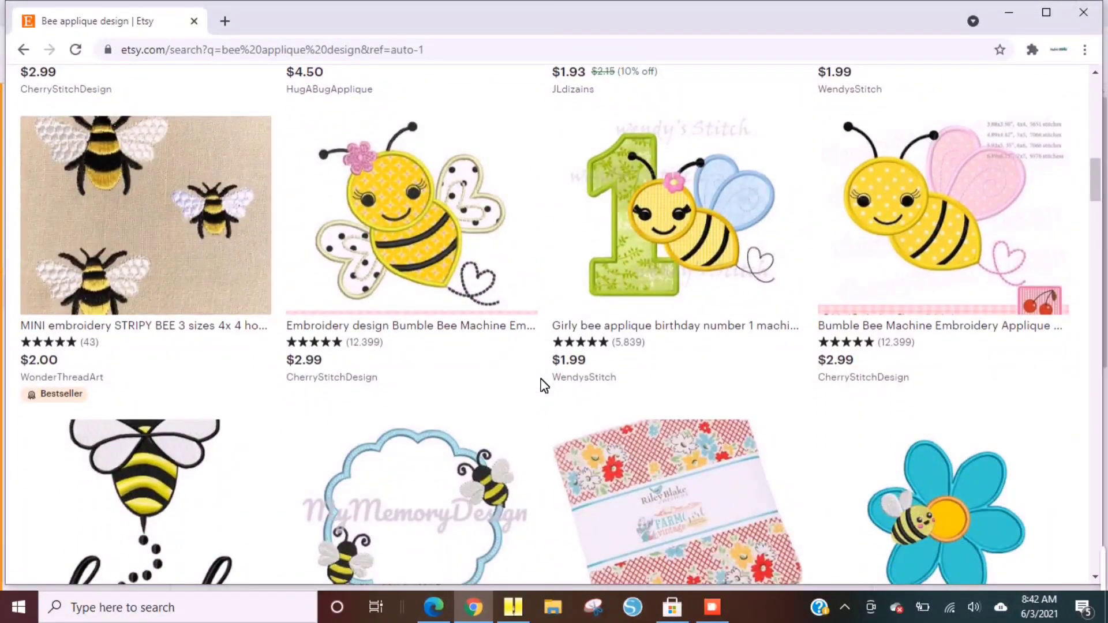
scroll(543, 385, down, 1)
scroll(544, 385, down, 1)
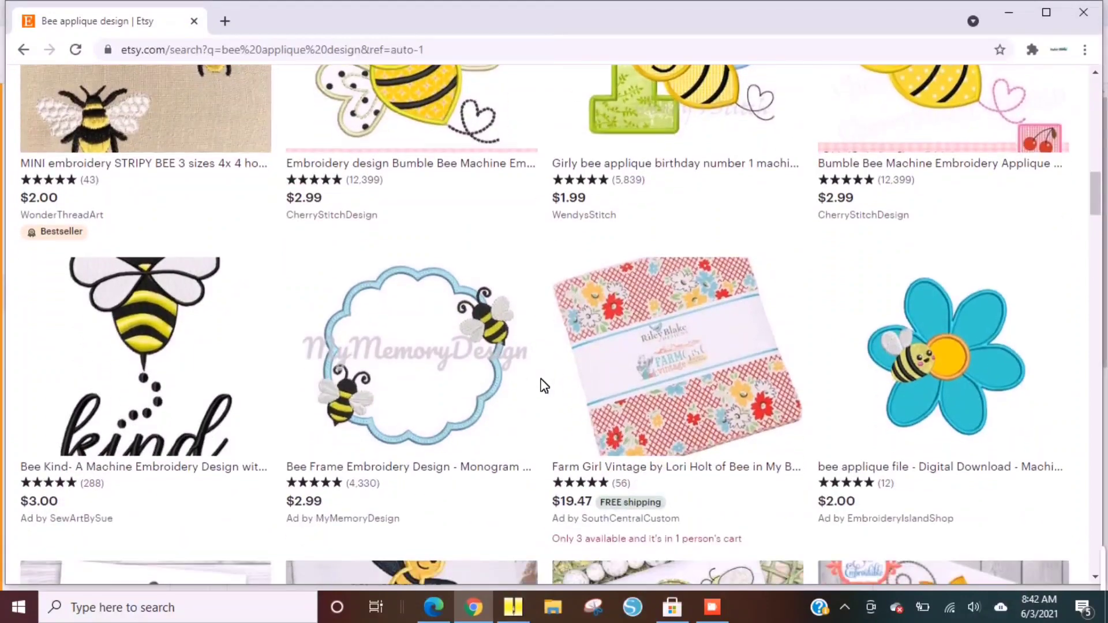
scroll(544, 385, down, 1)
scroll(543, 386, down, 1)
scroll(544, 385, down, 2)
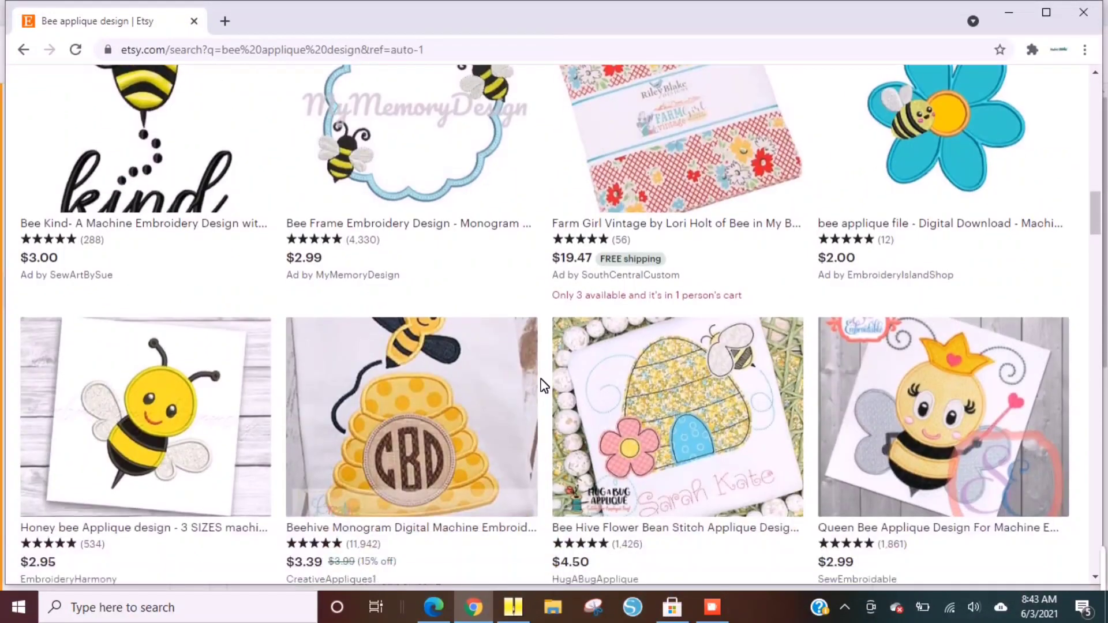
scroll(544, 385, down, 2)
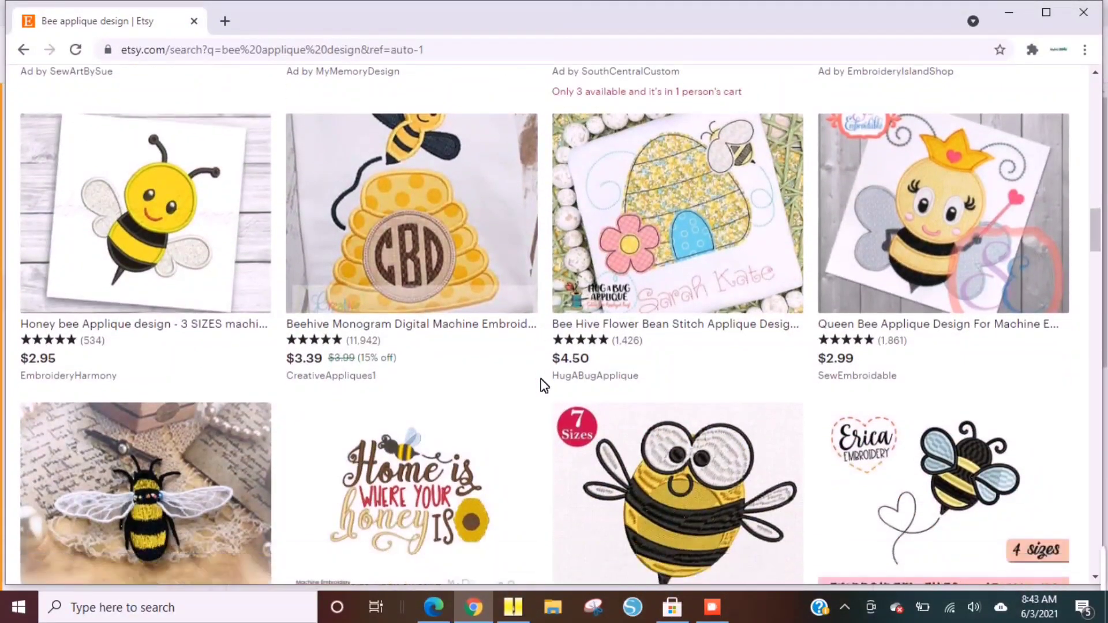
scroll(544, 386, down, 1)
scroll(541, 379, down, 3)
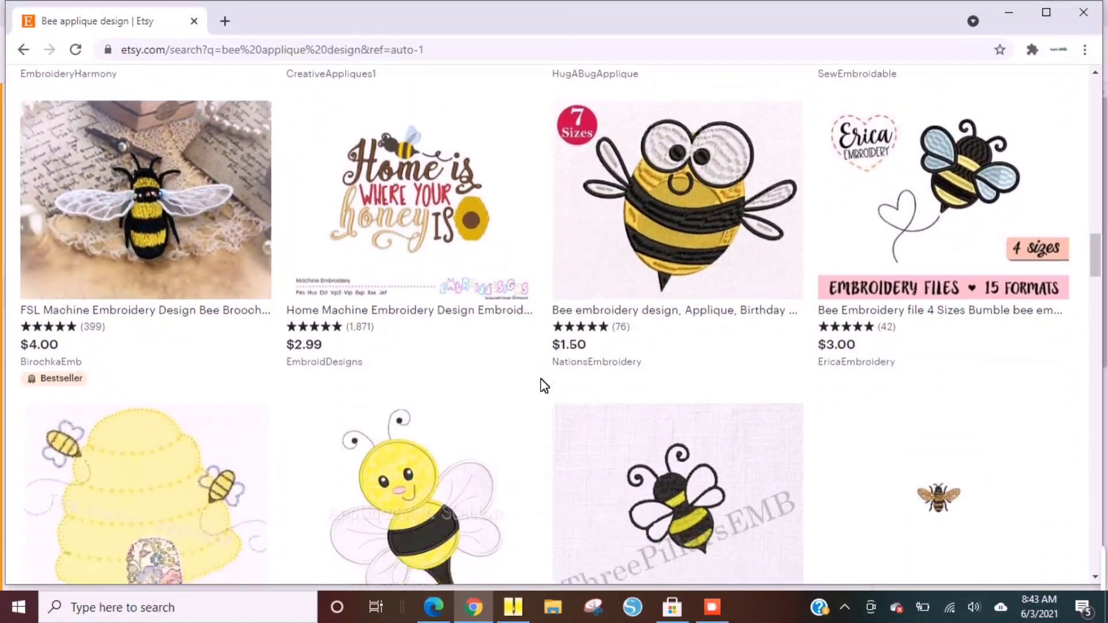
scroll(542, 385, down, 3)
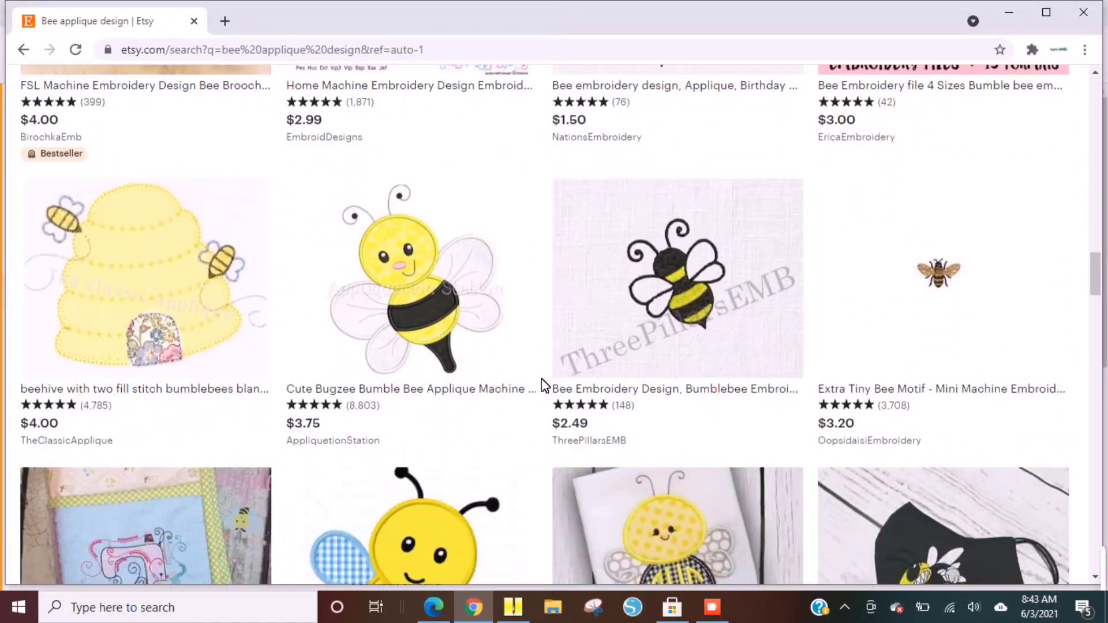
scroll(541, 378, down, 1)
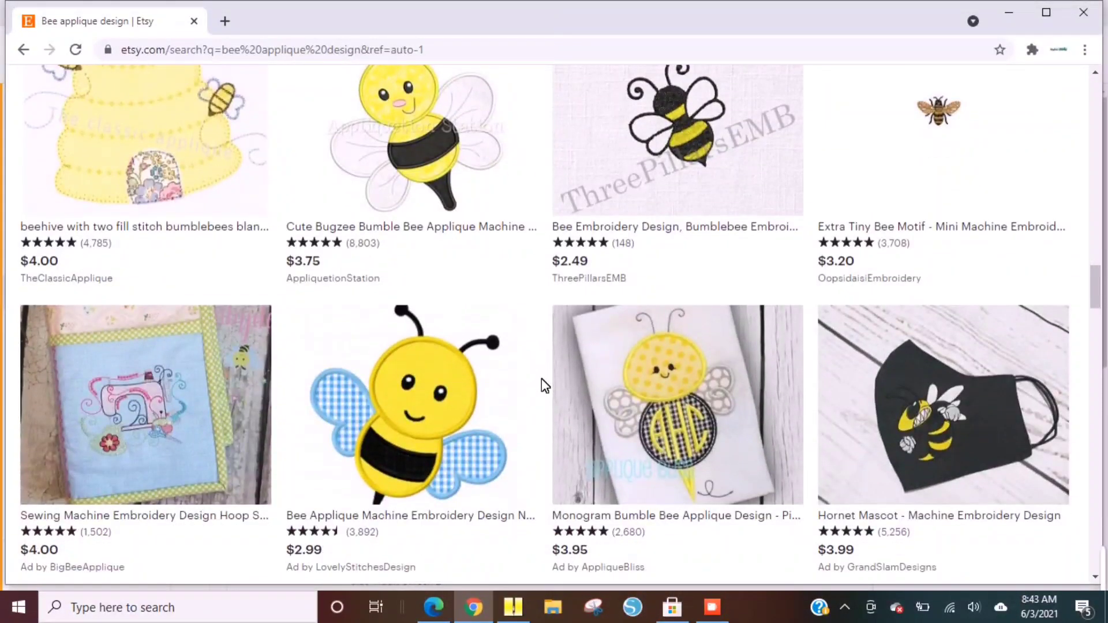
scroll(541, 378, down, 2)
scroll(541, 378, down, 1)
scroll(541, 378, down, 1)
scroll(542, 379, down, 1)
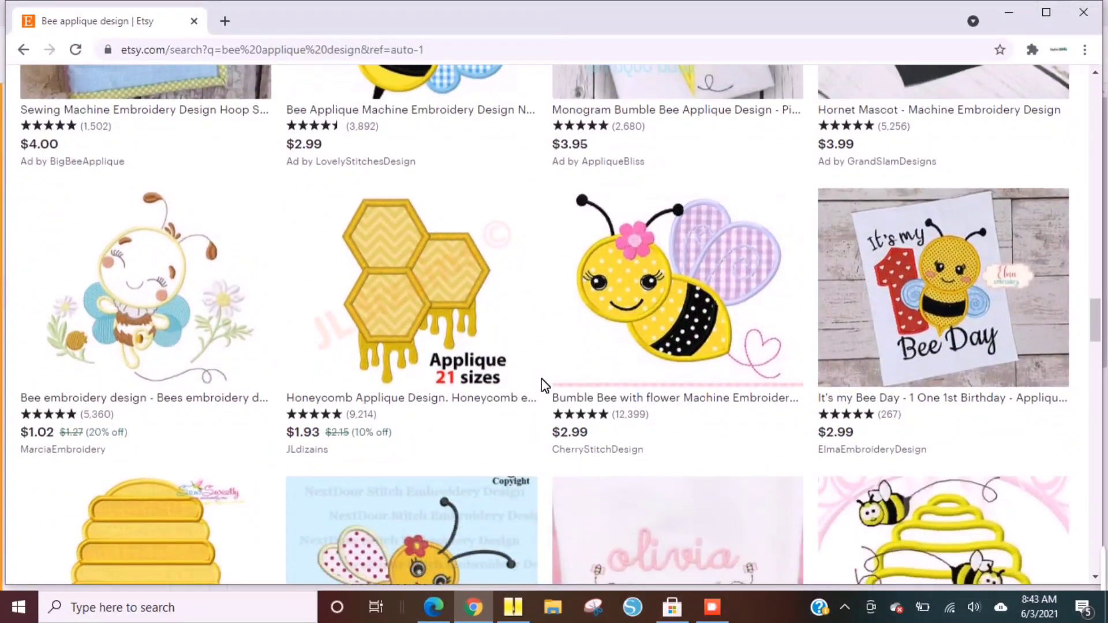
scroll(542, 378, down, 1)
scroll(541, 379, down, 2)
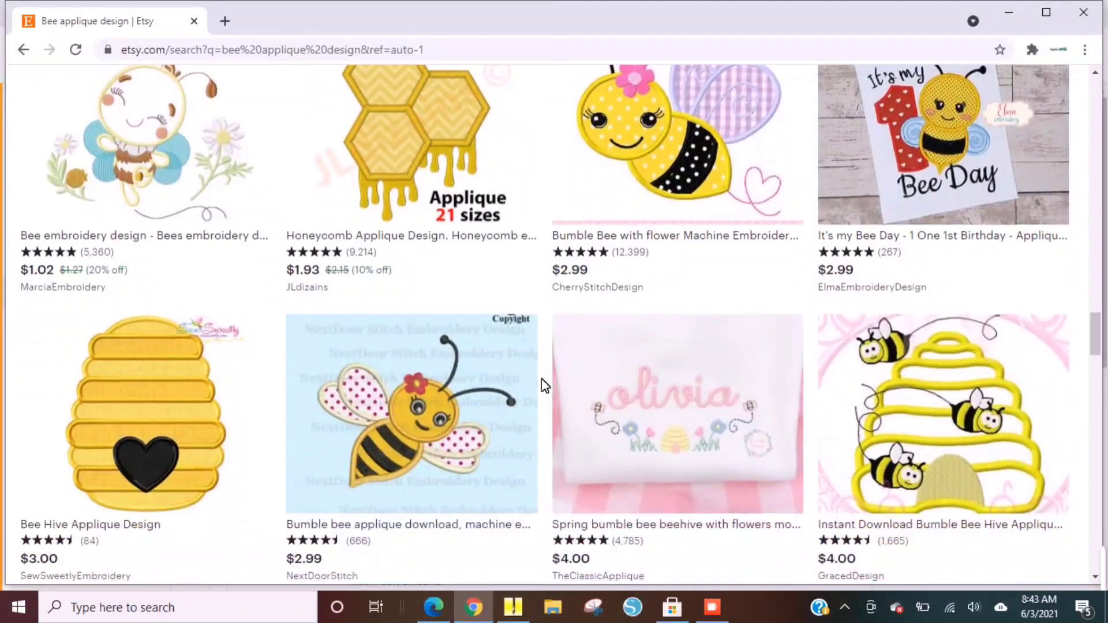
scroll(542, 379, down, 1)
scroll(541, 378, down, 3)
scroll(542, 379, down, 8)
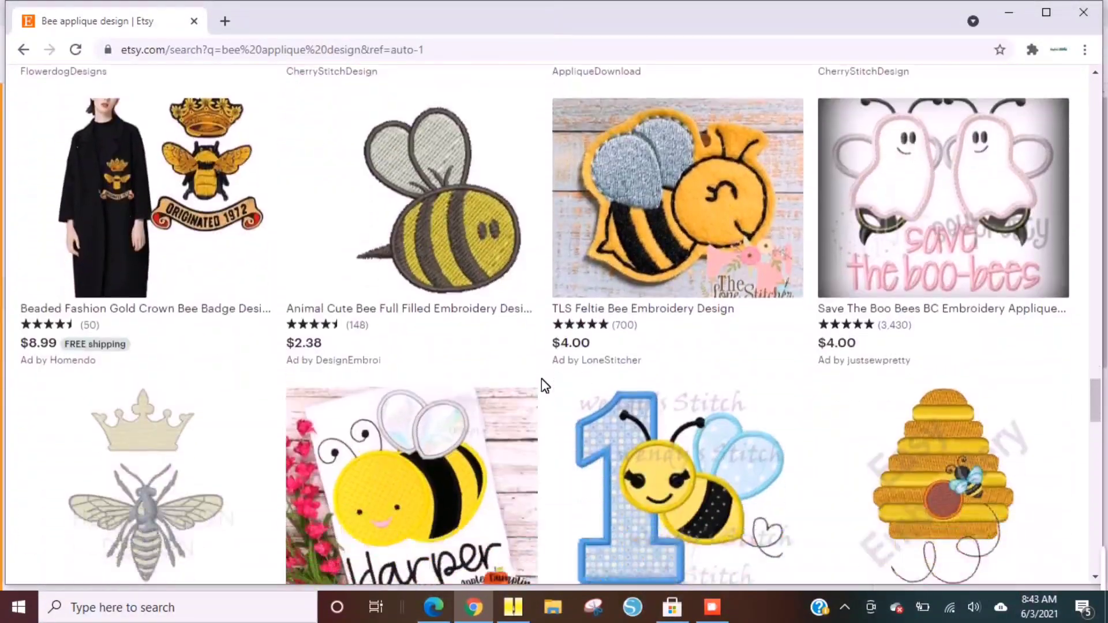
scroll(541, 379, up, 20)
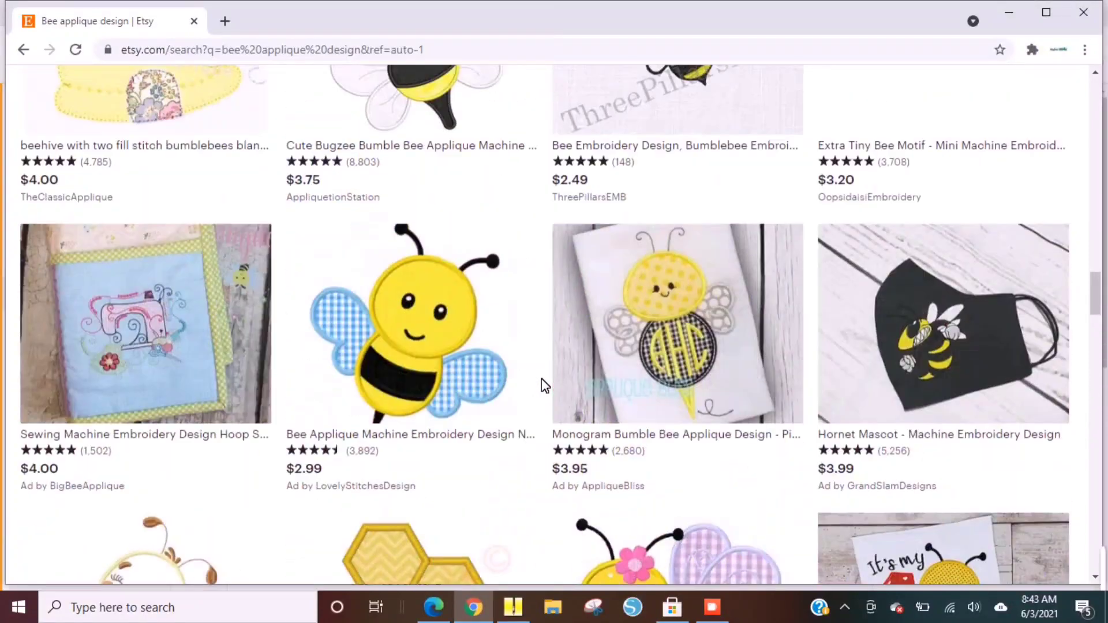
scroll(541, 378, up, 15)
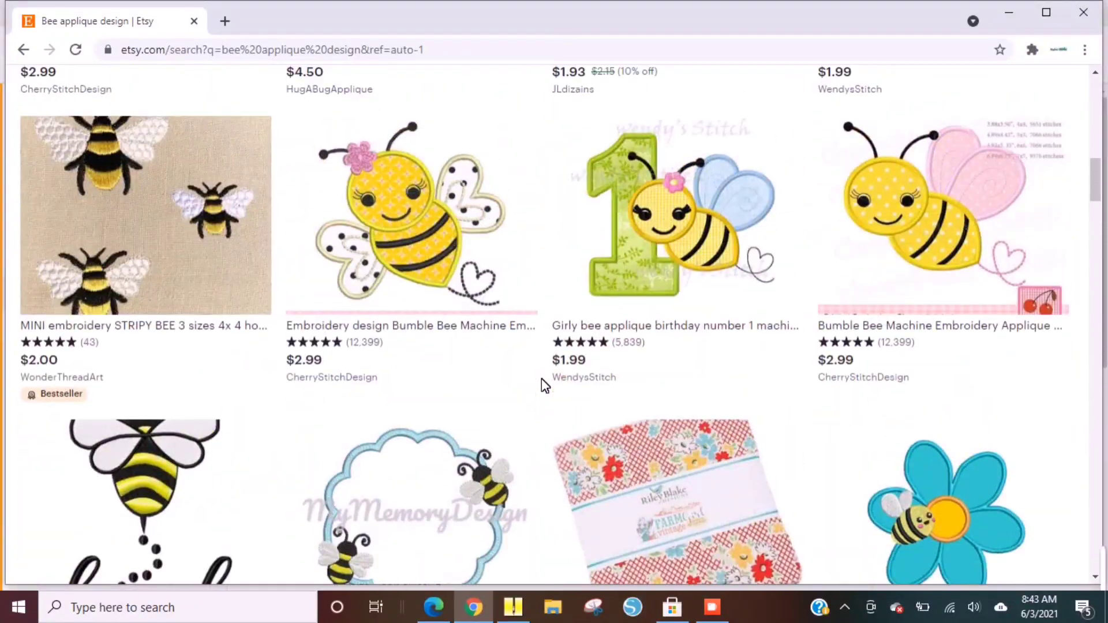
scroll(541, 379, up, 4)
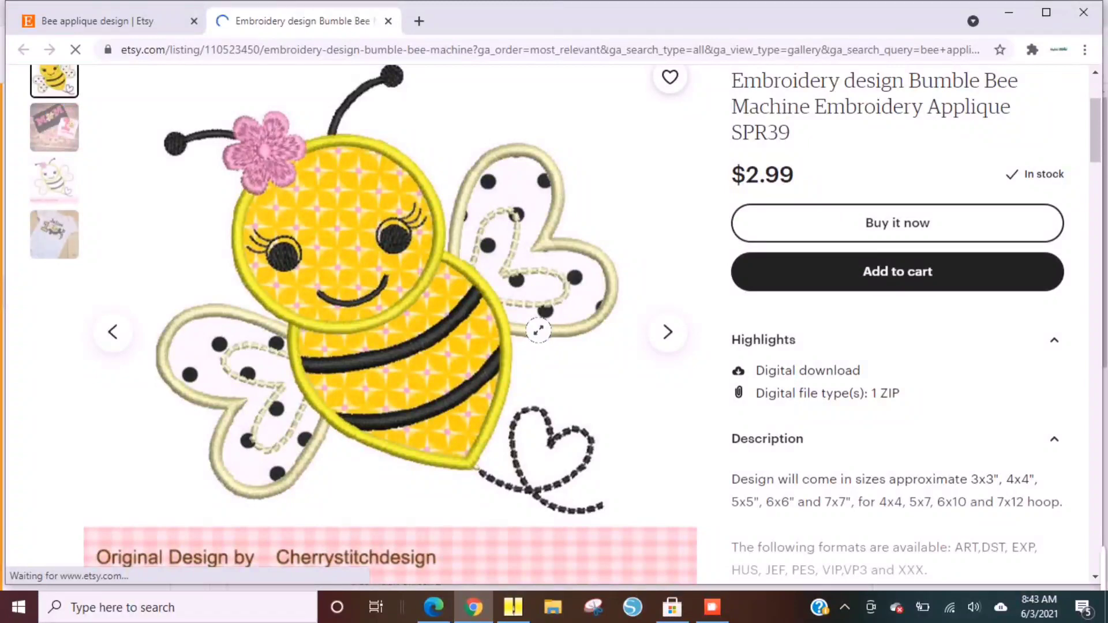
- Look through the SPR39 Bumble Bee listing photos and add the design to the cart
click(58, 242)
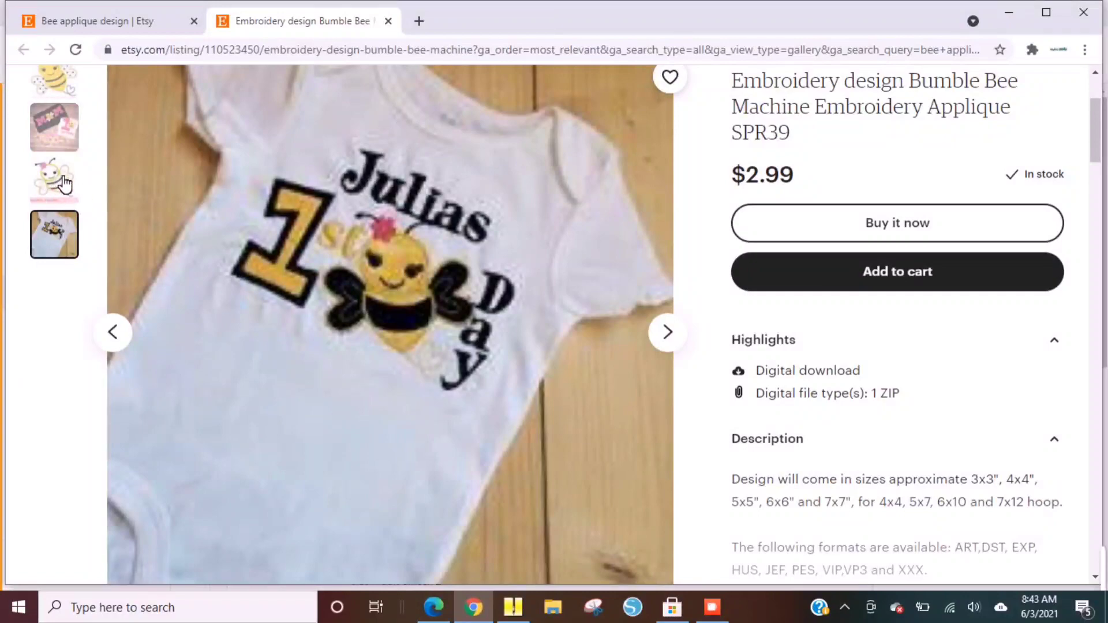
click(66, 185)
click(54, 128)
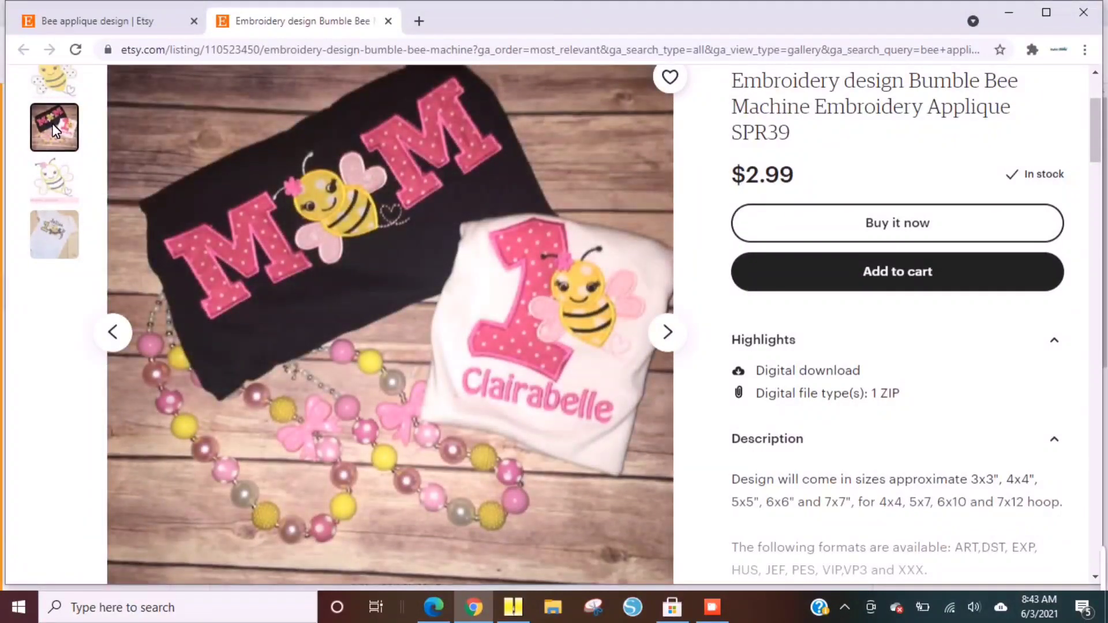
click(57, 87)
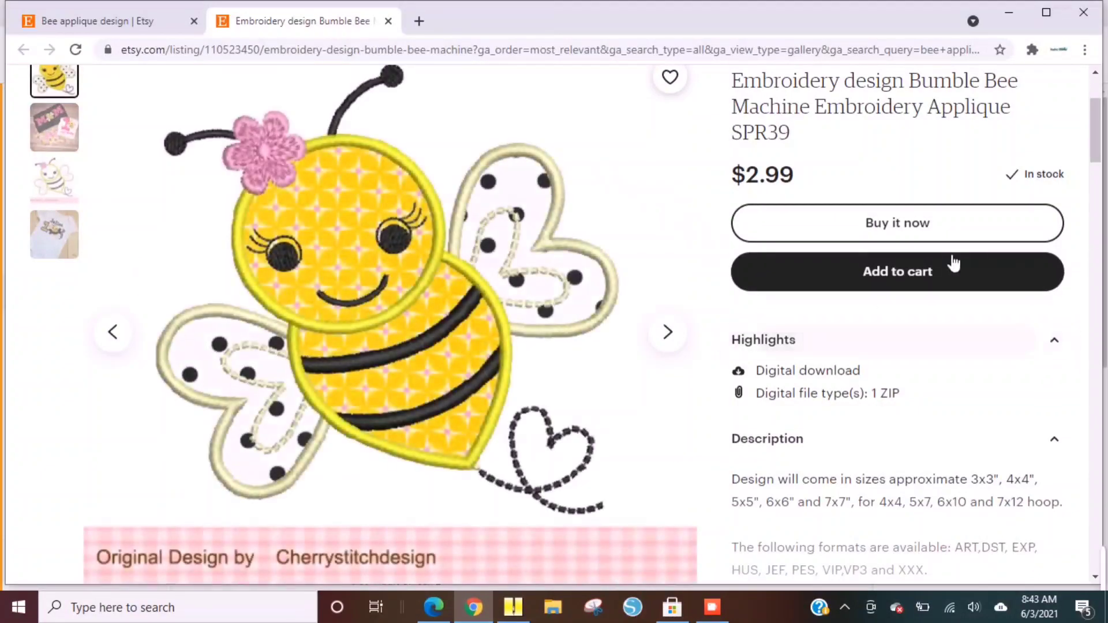
click(928, 281)
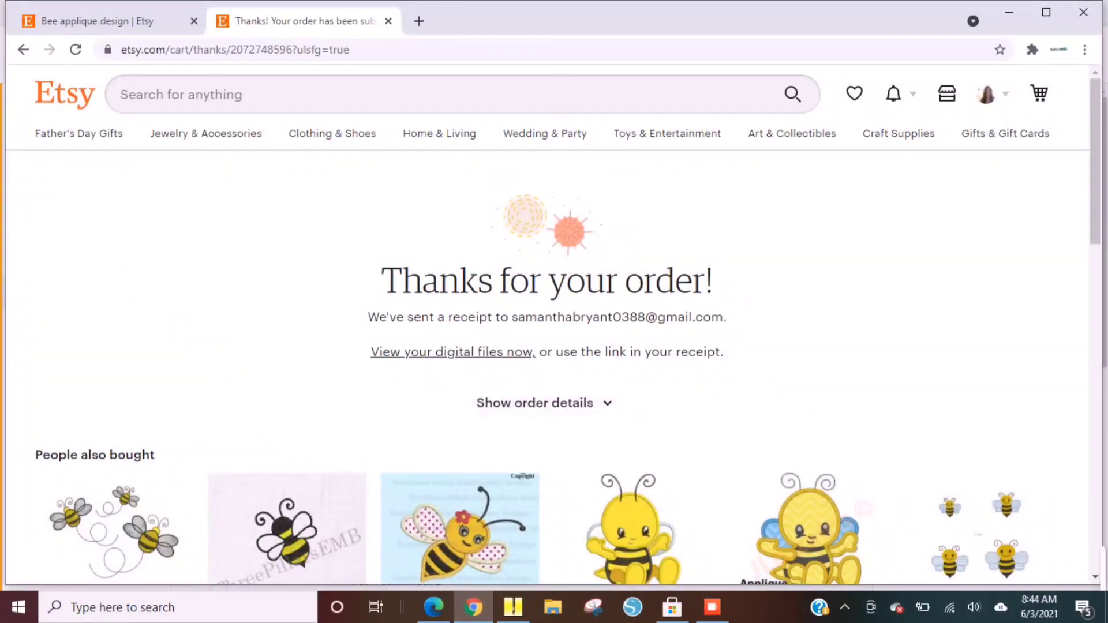
- Download SPR39BumbleBeefiles.zip from the bee order in Purchases and reviews
click(1010, 99)
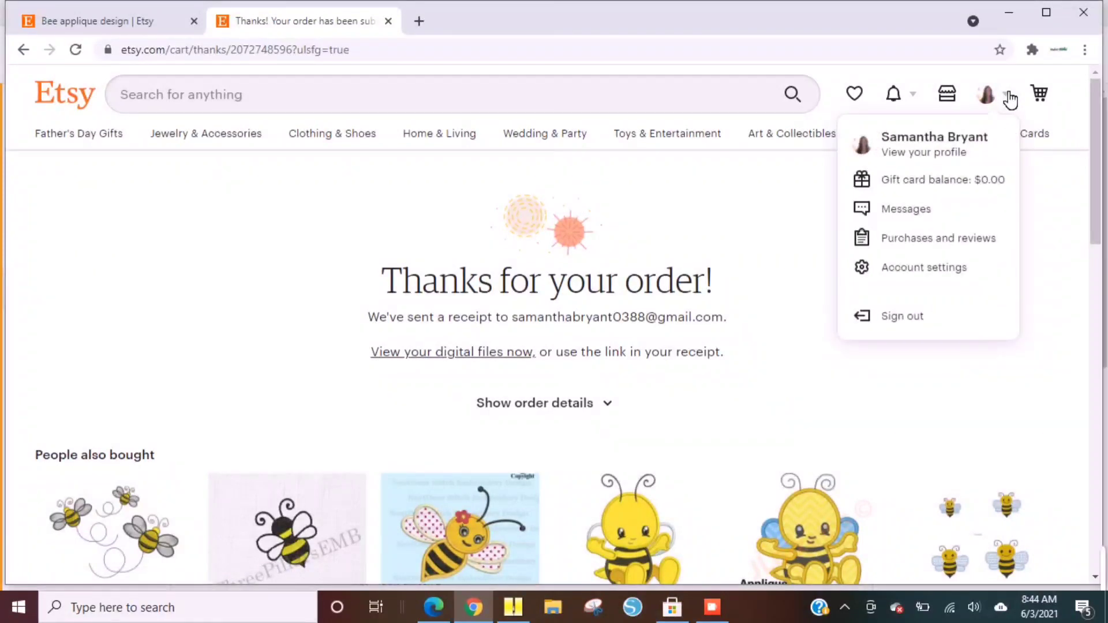
click(896, 250)
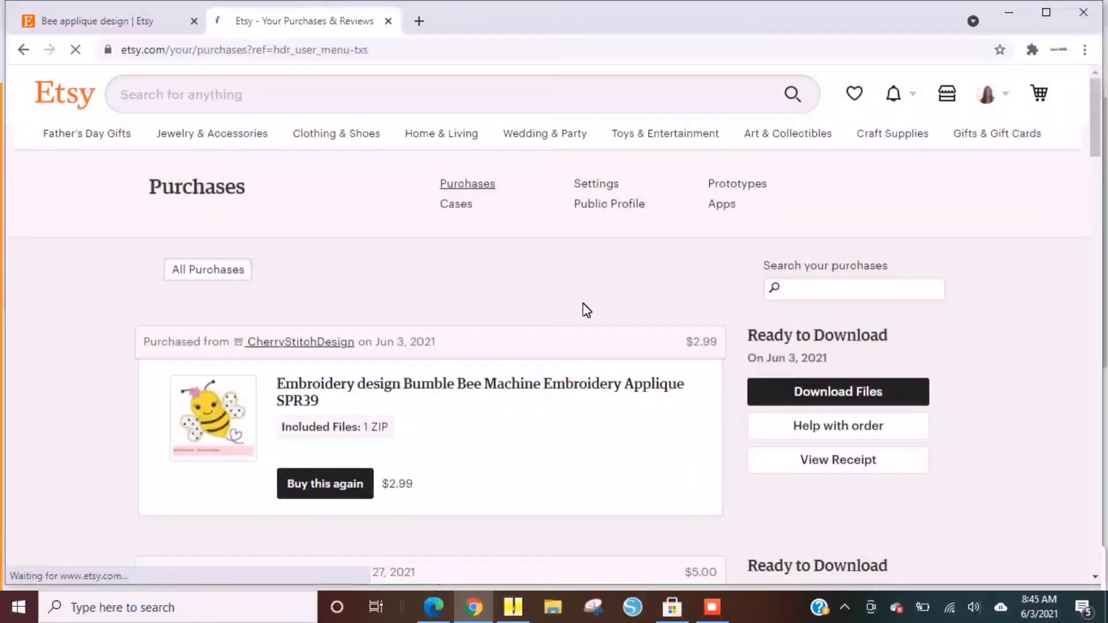
scroll(621, 365, down, 1)
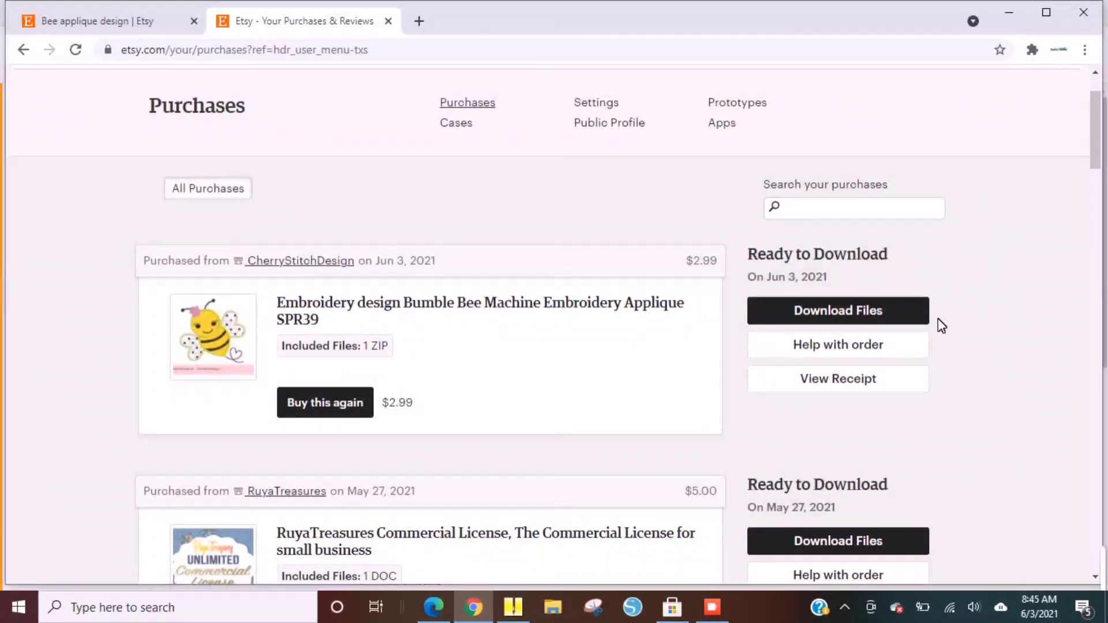
click(842, 317)
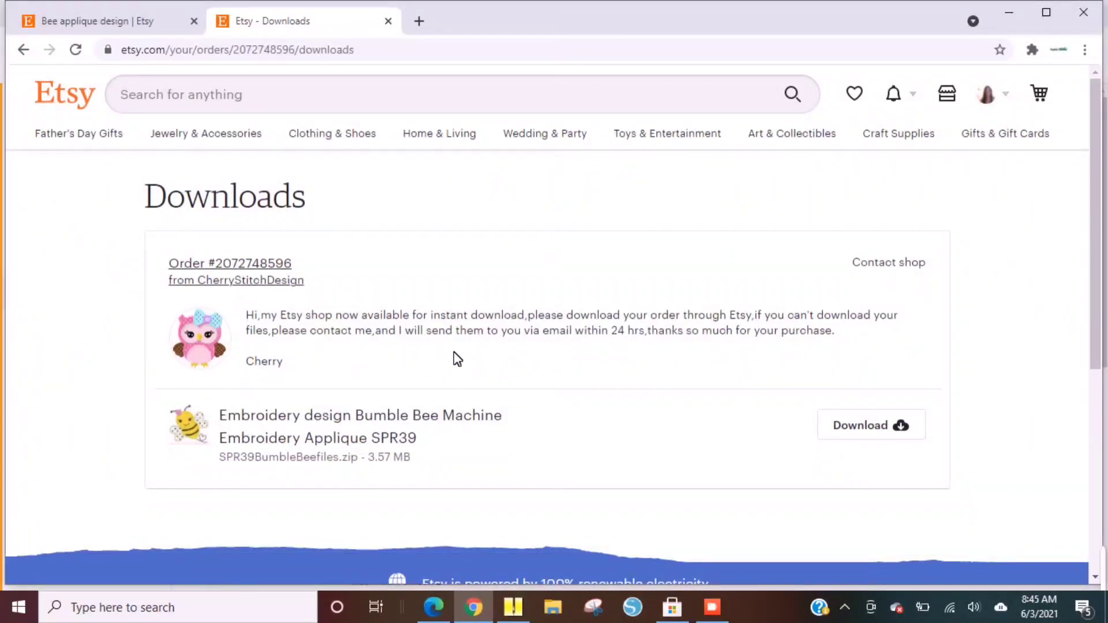
click(870, 438)
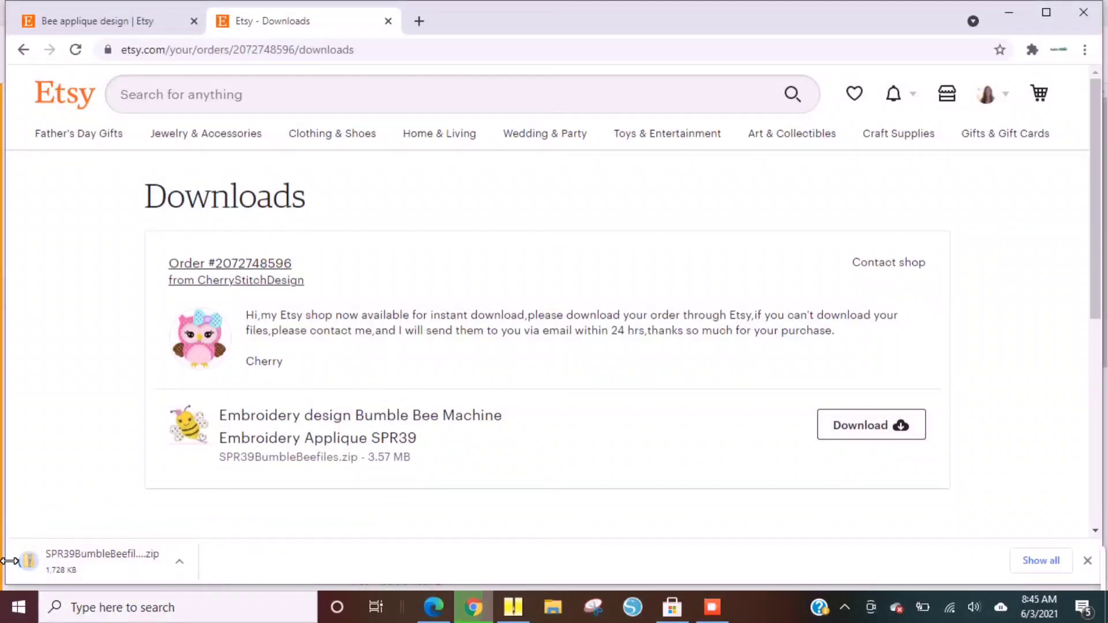
- Extract all files from the downloaded bee design zip to the suggested folder
click(119, 574)
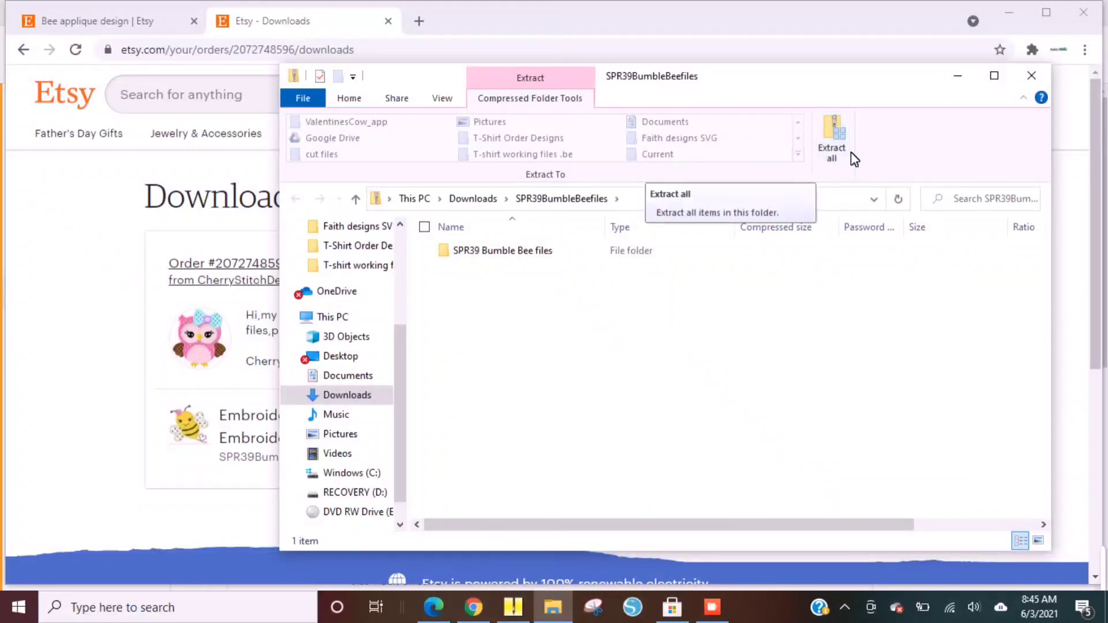
click(826, 137)
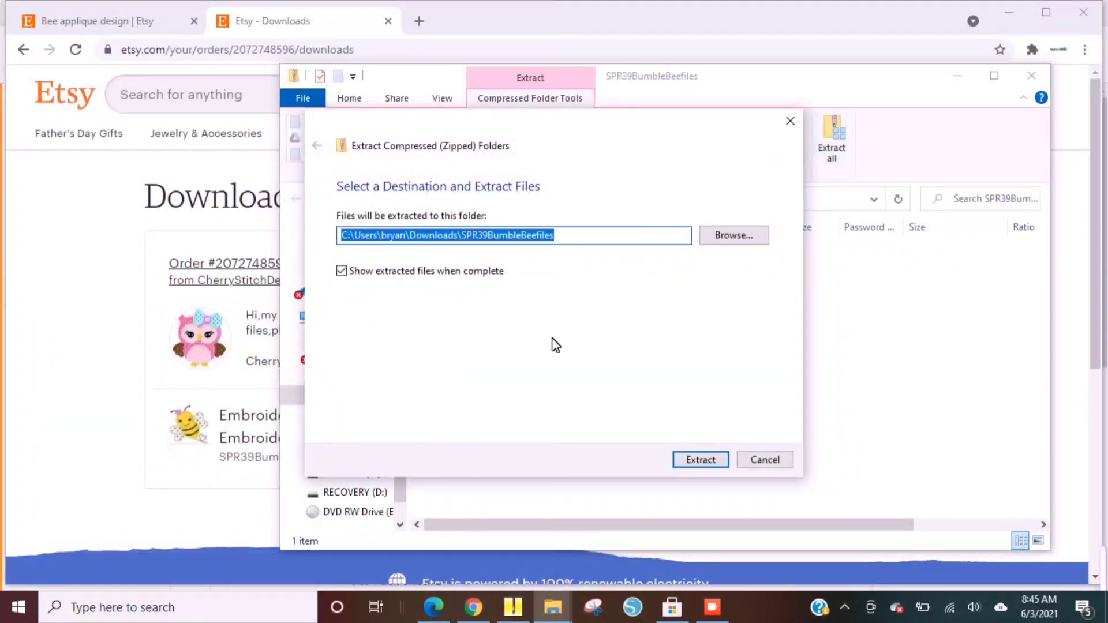
click(708, 465)
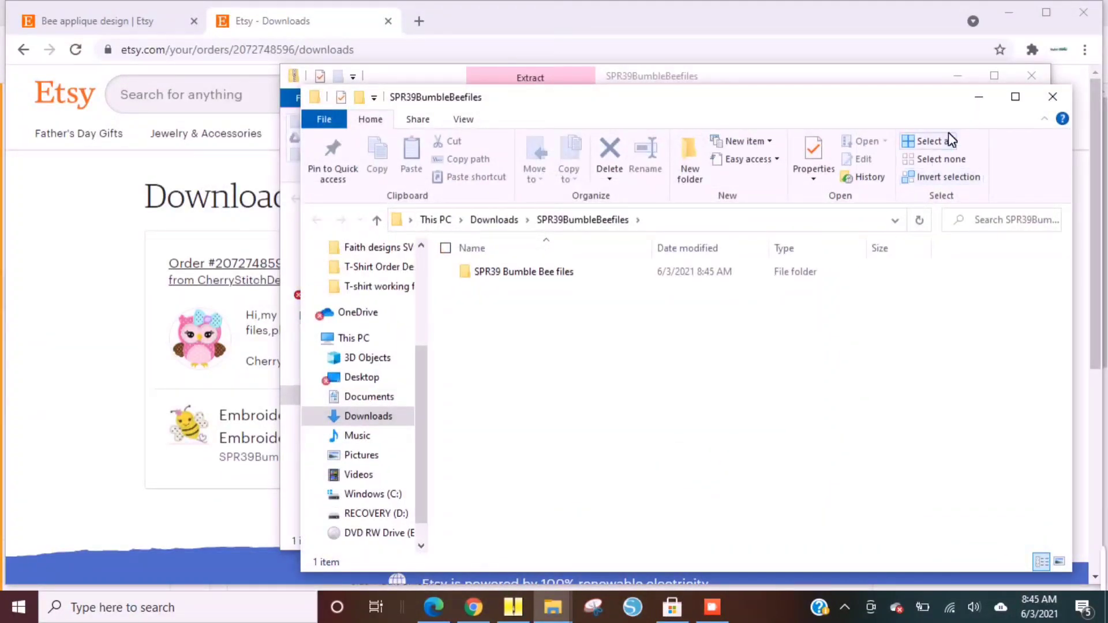
- Close the browser and Explorer windows and place the SPR39 Bumble Bee files folder on the desktop
click(1009, 12)
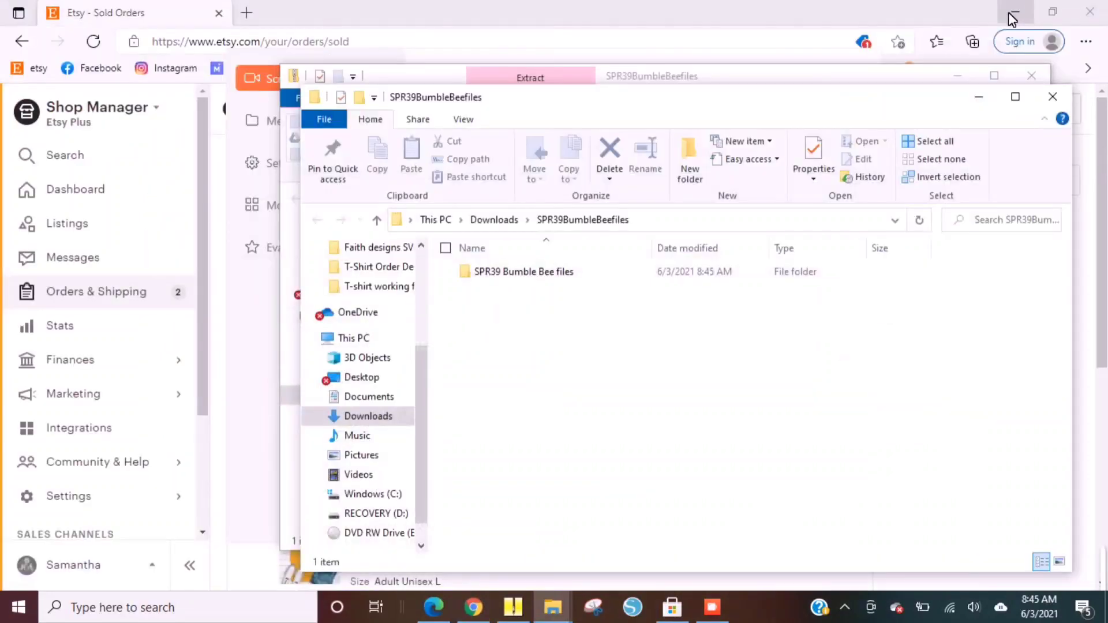
click(1008, 12)
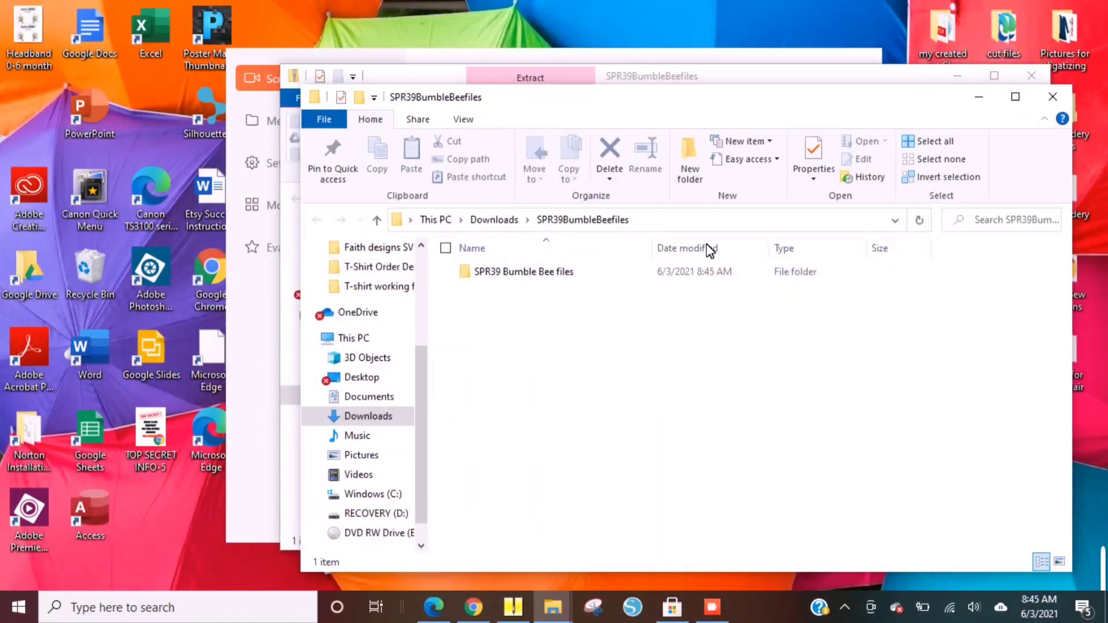
click(1031, 75)
click(823, 76)
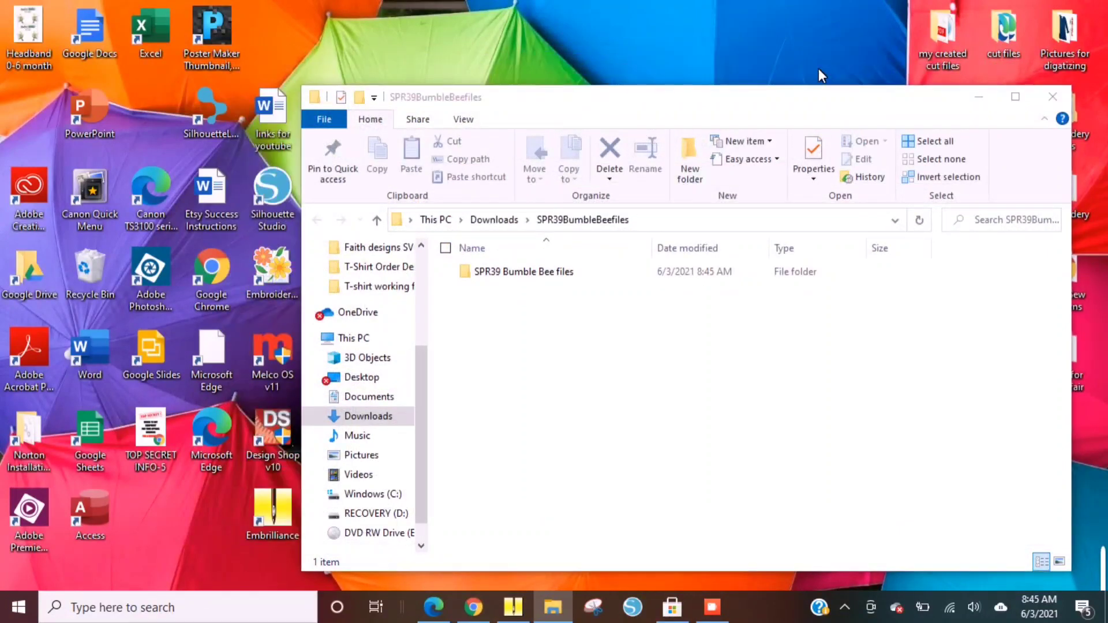
drag(536, 279, 530, 63)
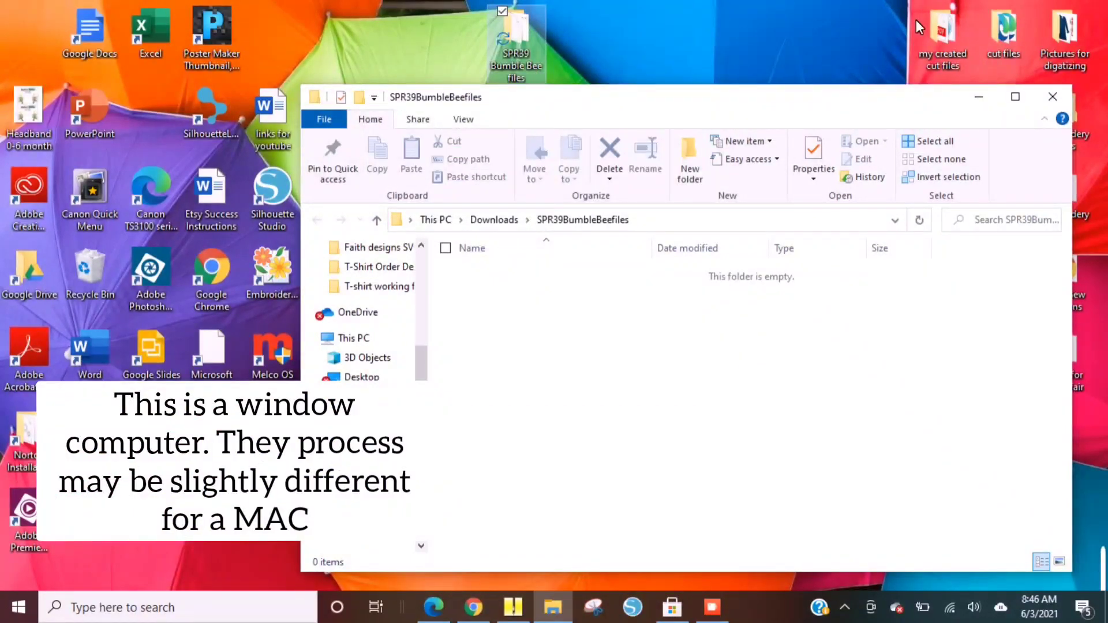
click(1064, 98)
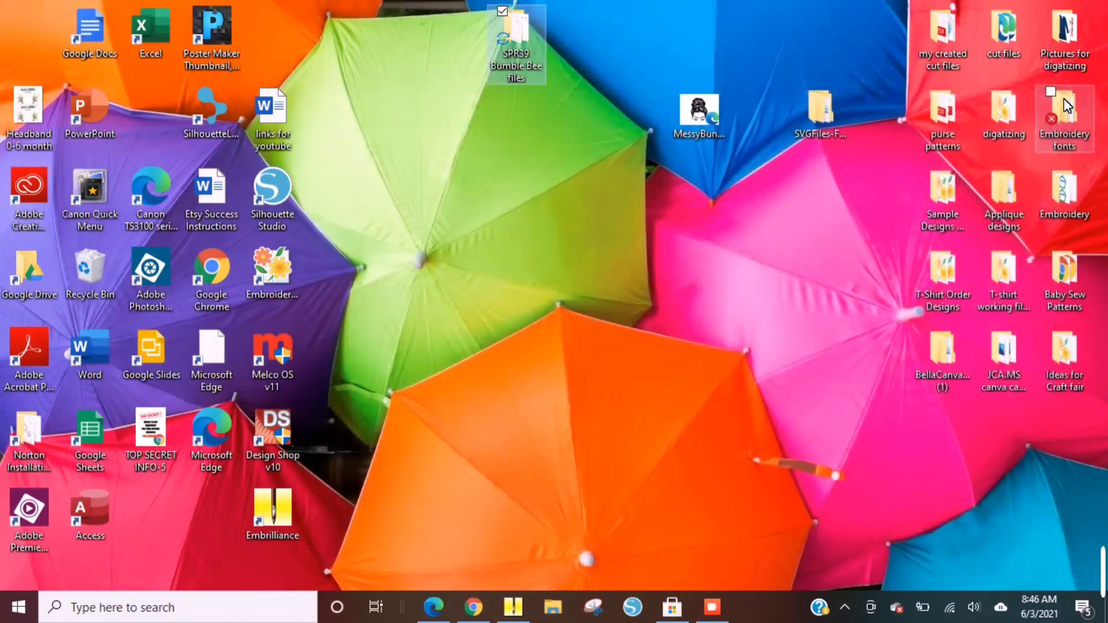
drag(520, 60, 559, 107)
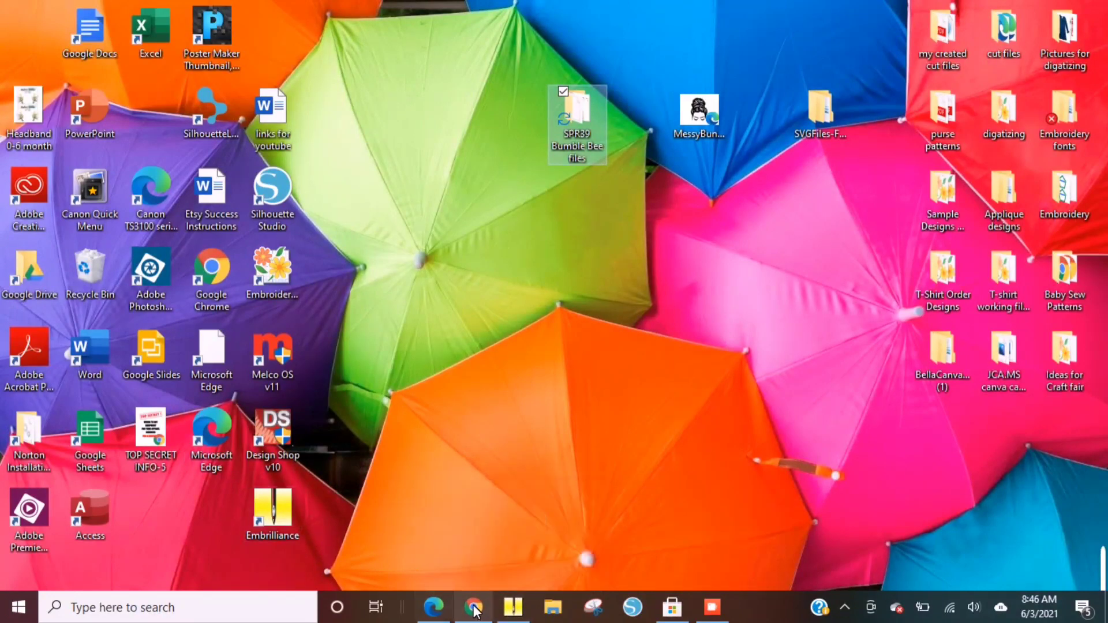
- Load Bumble Bee_02_3x3.jef from the SPR39 Bumble Bee files folder into the Embrilliance hoop
click(513, 606)
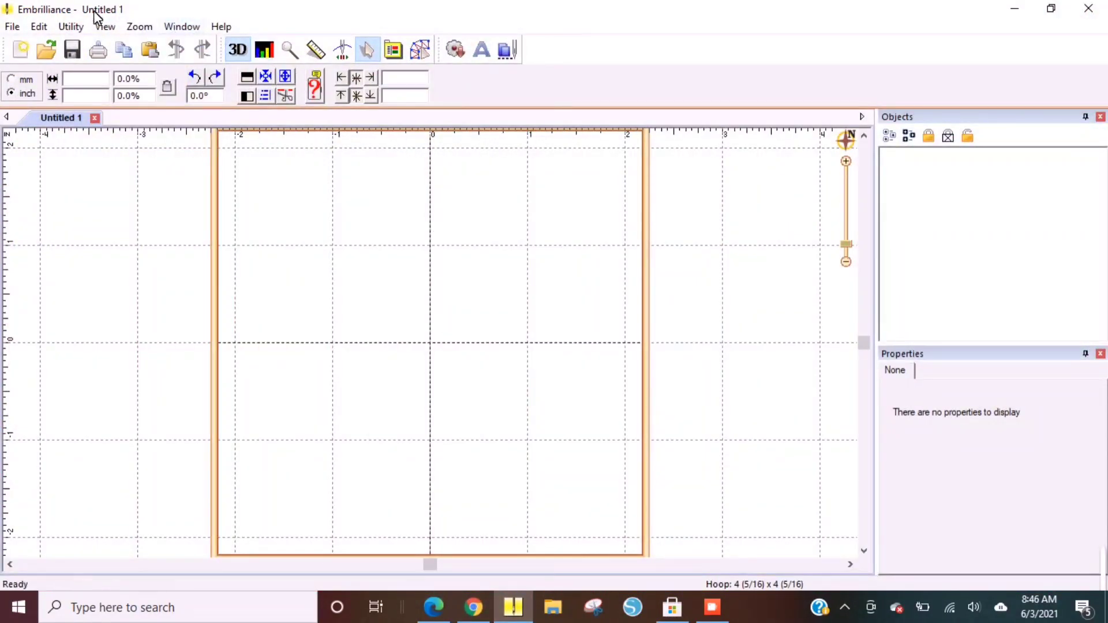
click(13, 27)
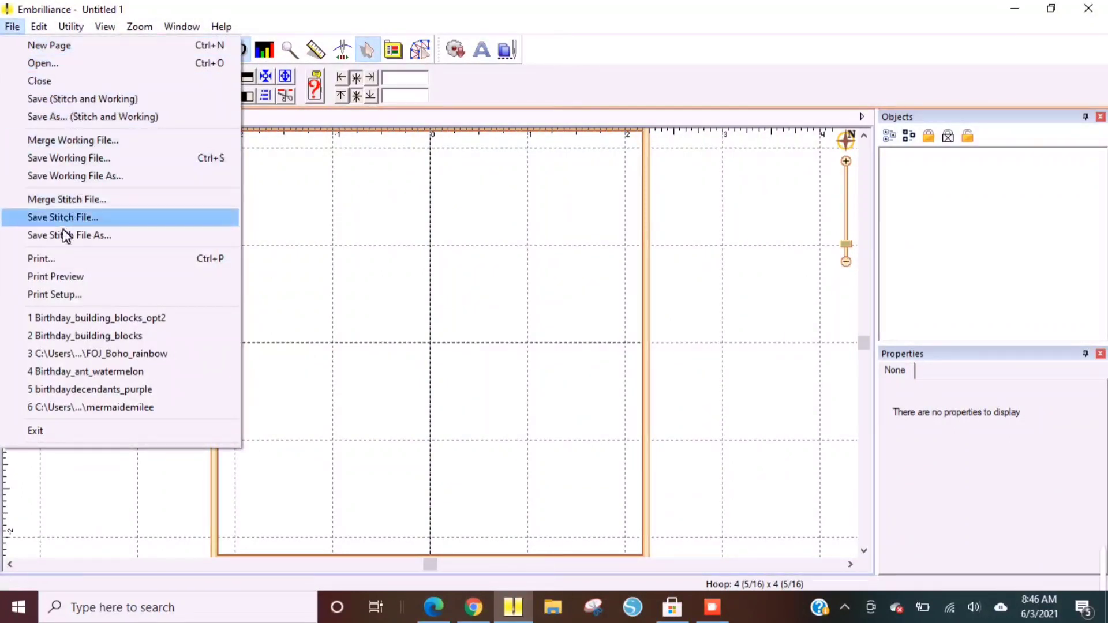
click(55, 202)
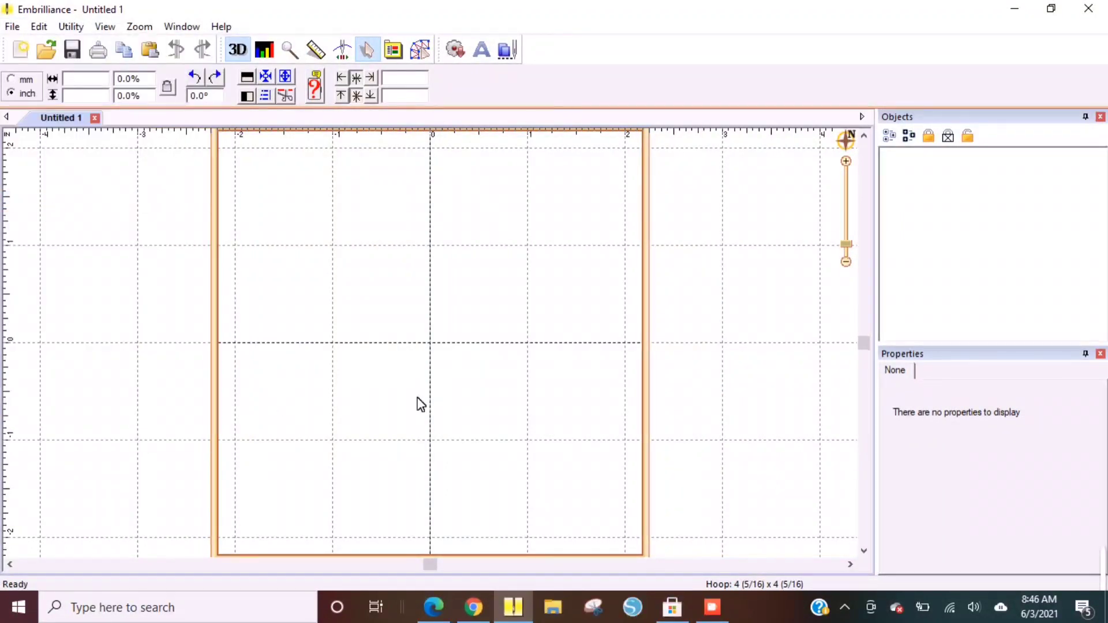
key(ctrl+o)
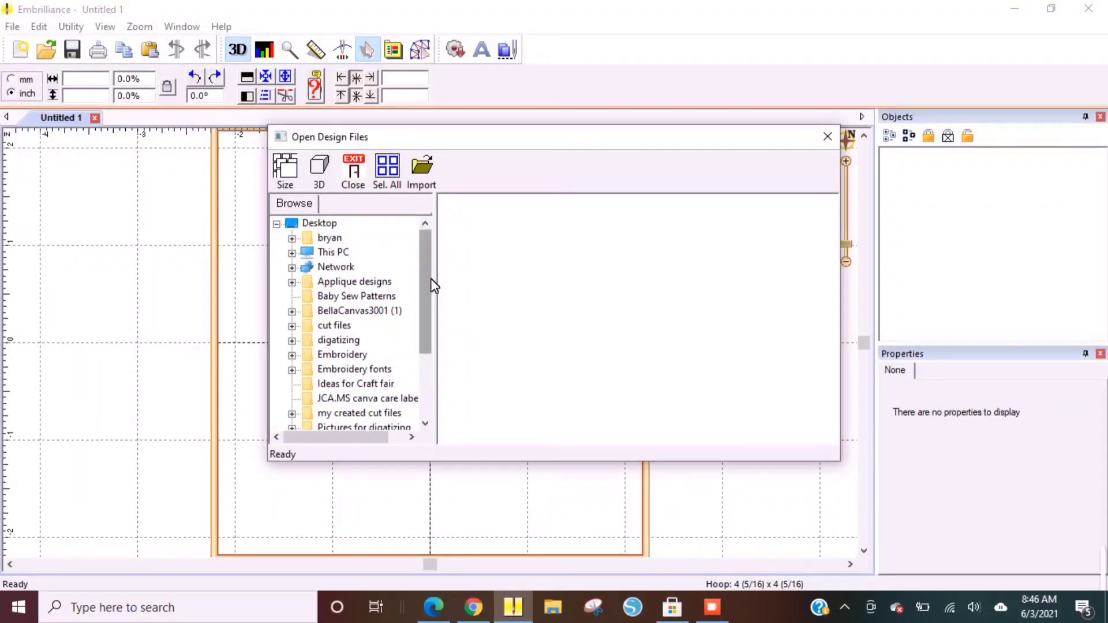
drag(431, 278, 438, 334)
click(362, 399)
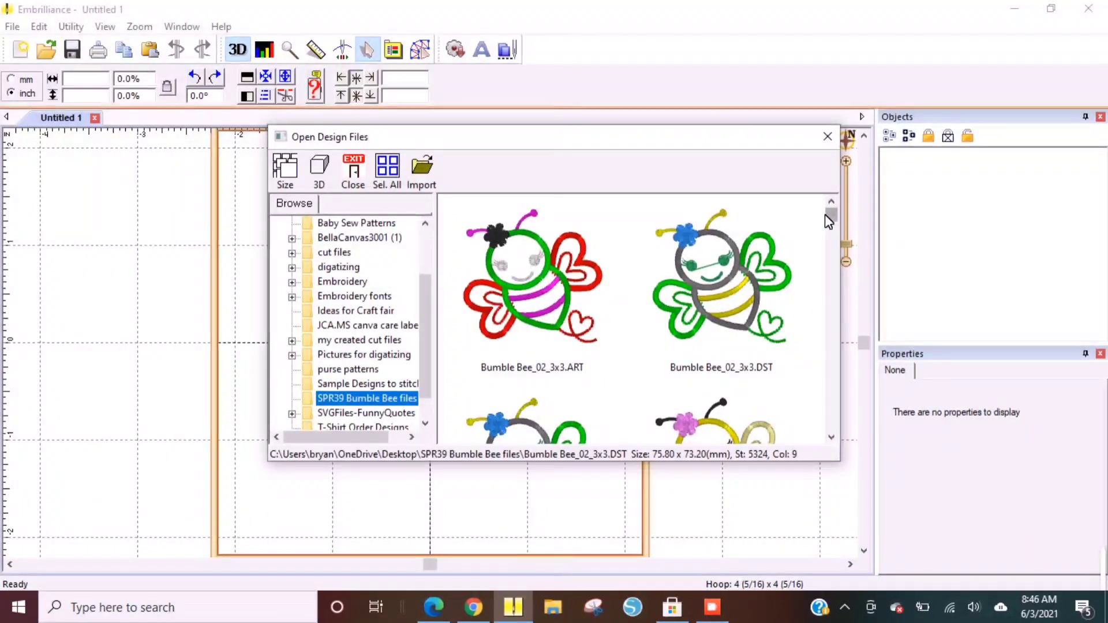
mouse_move(826, 216)
mouse_down()
mouse_move(832, 247)
mouse_move(831, 234)
mouse_up()
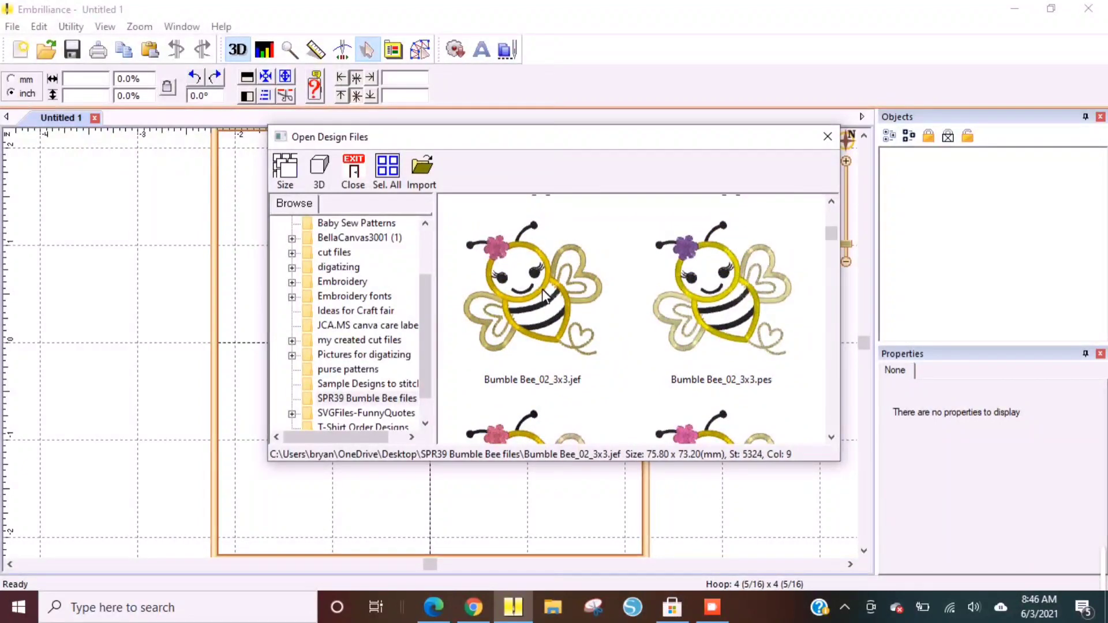
click(524, 315)
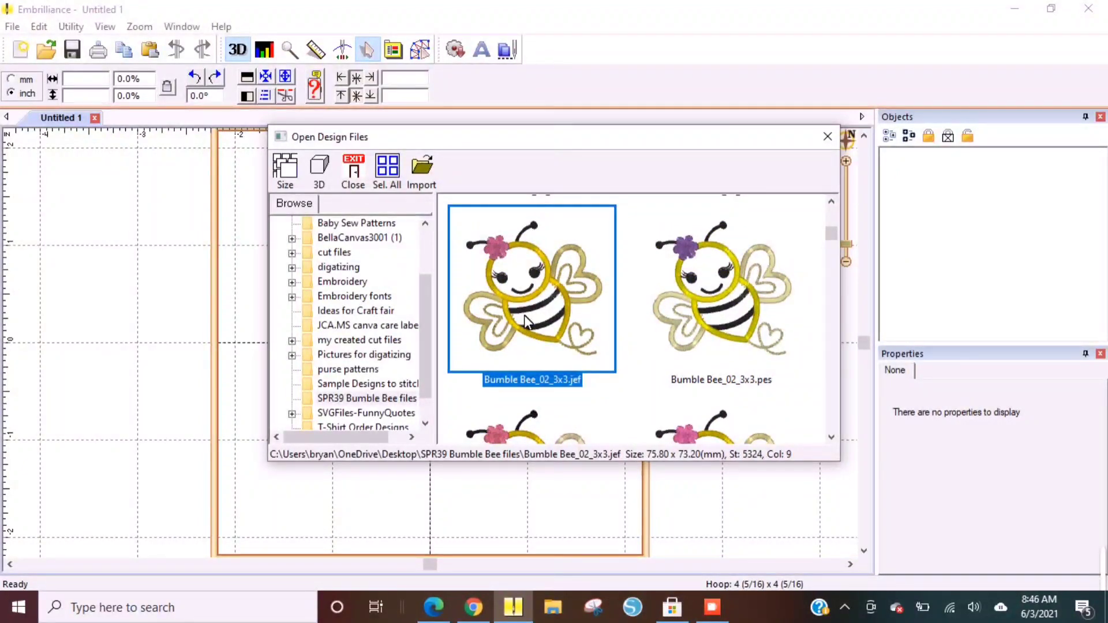
double_click(533, 312)
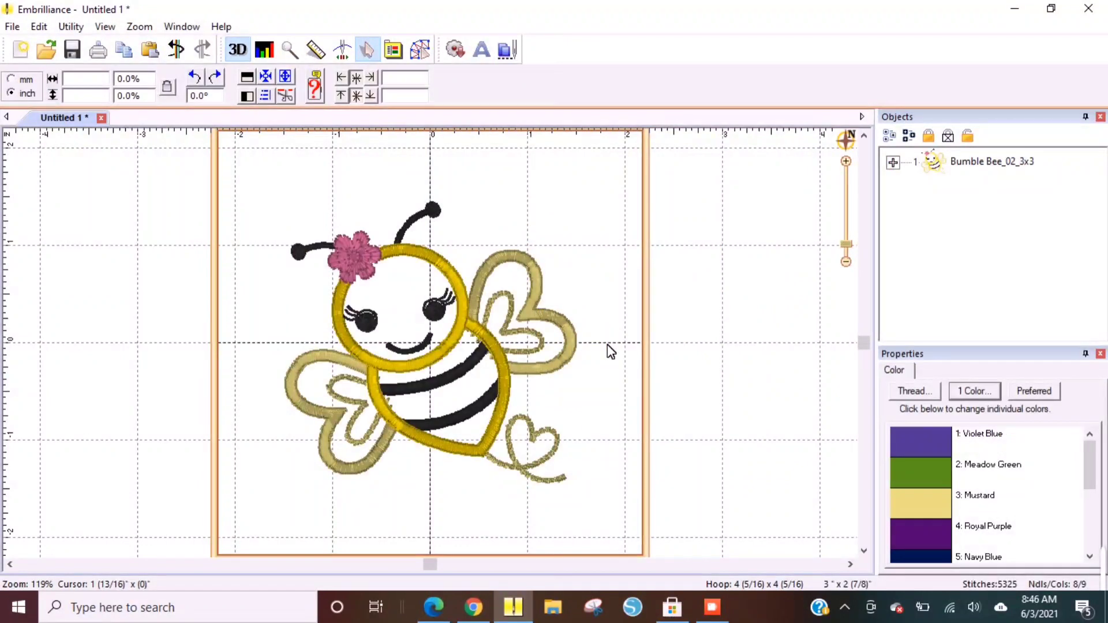
drag(650, 527, 346, 155)
- Change the hoop to Mighty Hoop 8x9 in Program Preferences
click(393, 49)
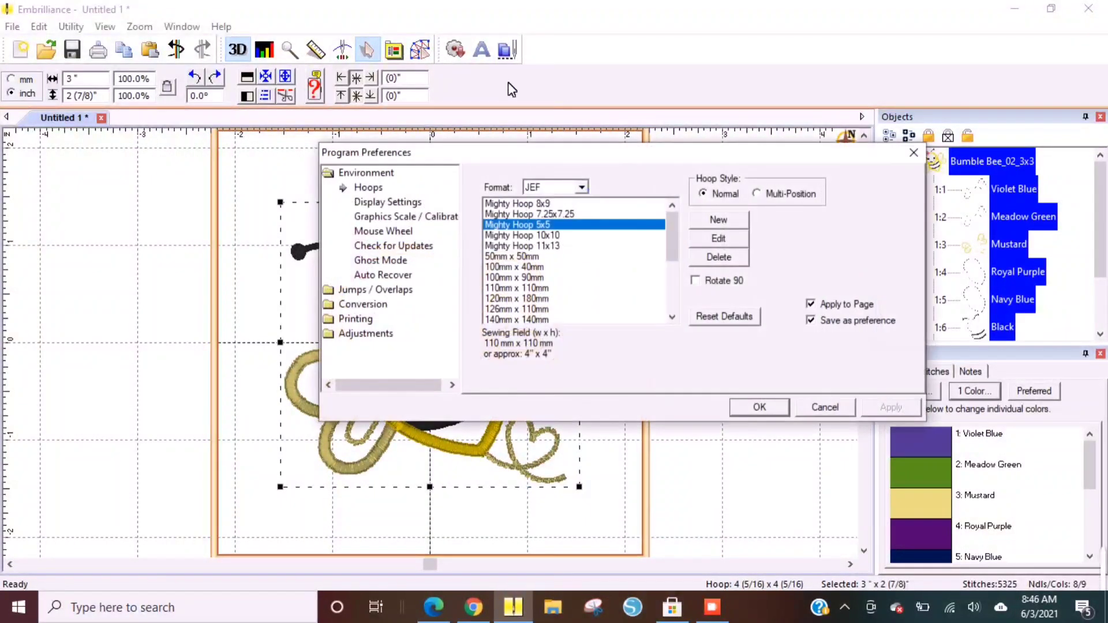
click(531, 204)
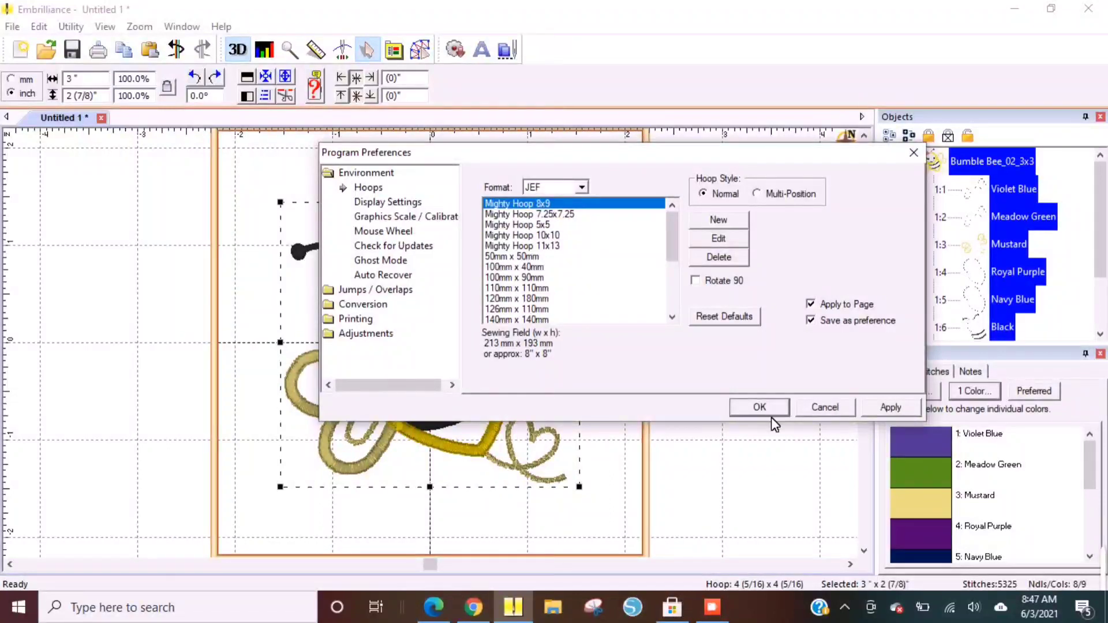
click(891, 407)
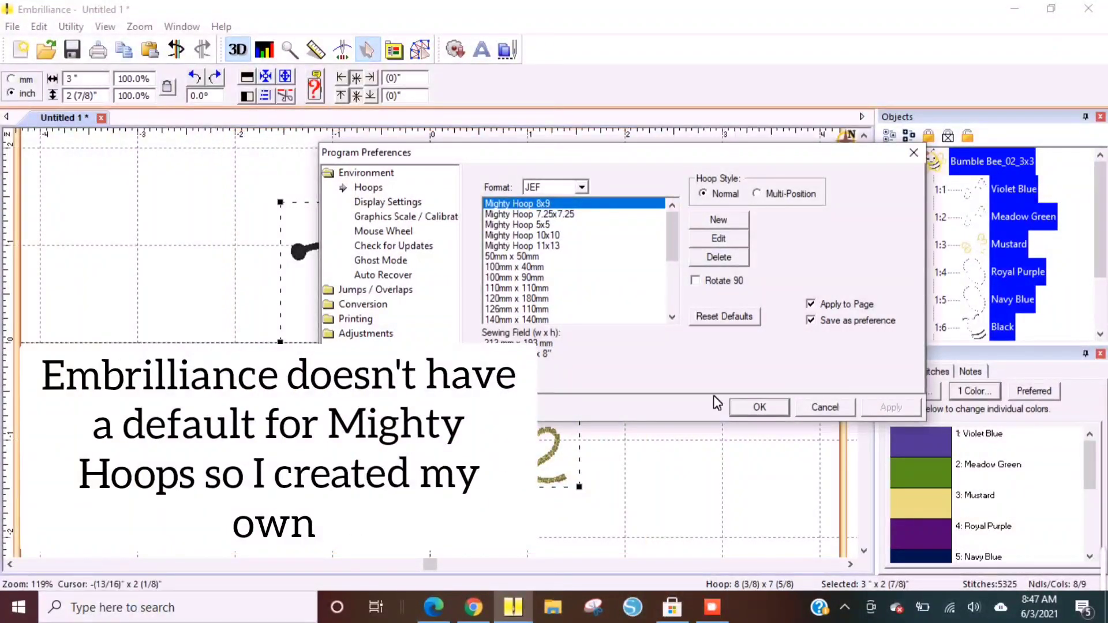
click(772, 412)
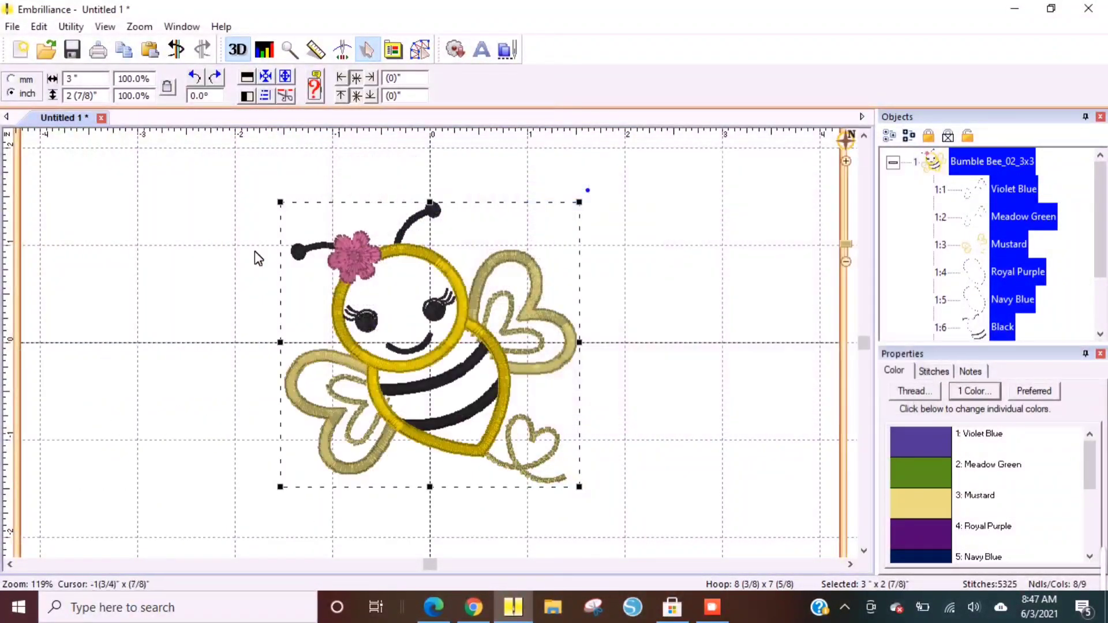
- Move the bee up and to the right within the larger hoop
scroll(416, 177, down, 2)
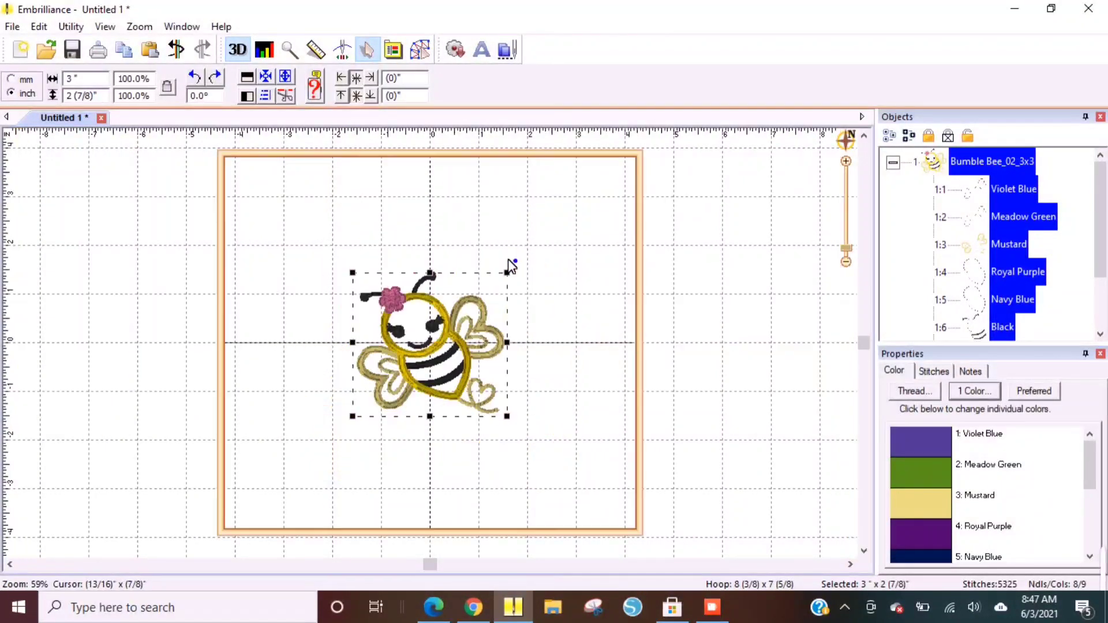
drag(416, 353, 472, 329)
click(448, 425)
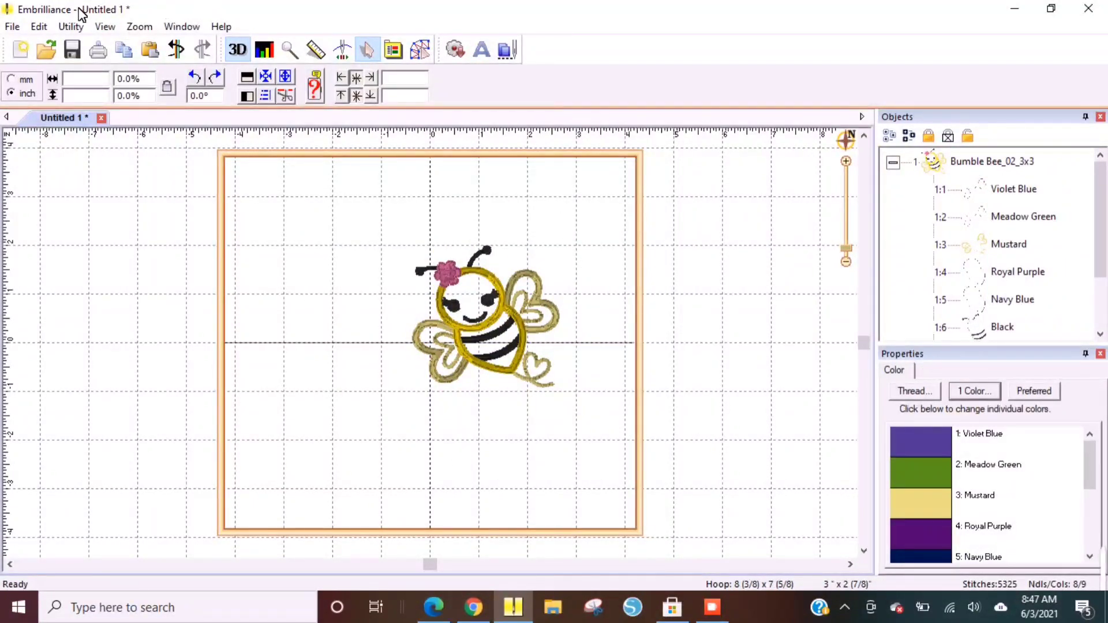
- Add a lettering object reading 3 in the AS_Bubble Numbers 4in Applique font
click(481, 51)
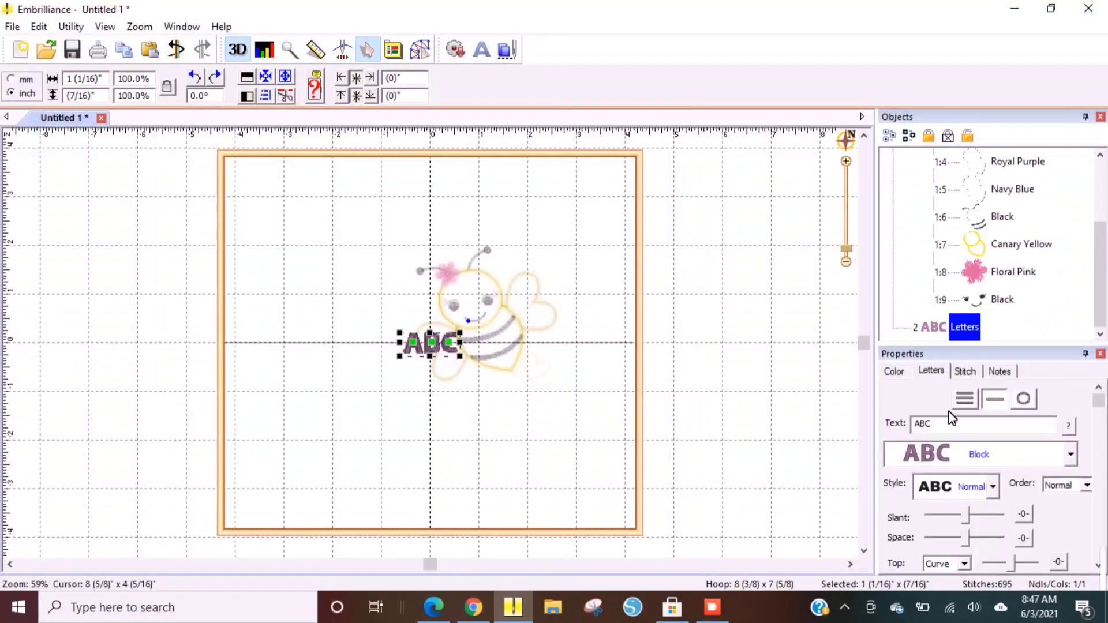
click(930, 423)
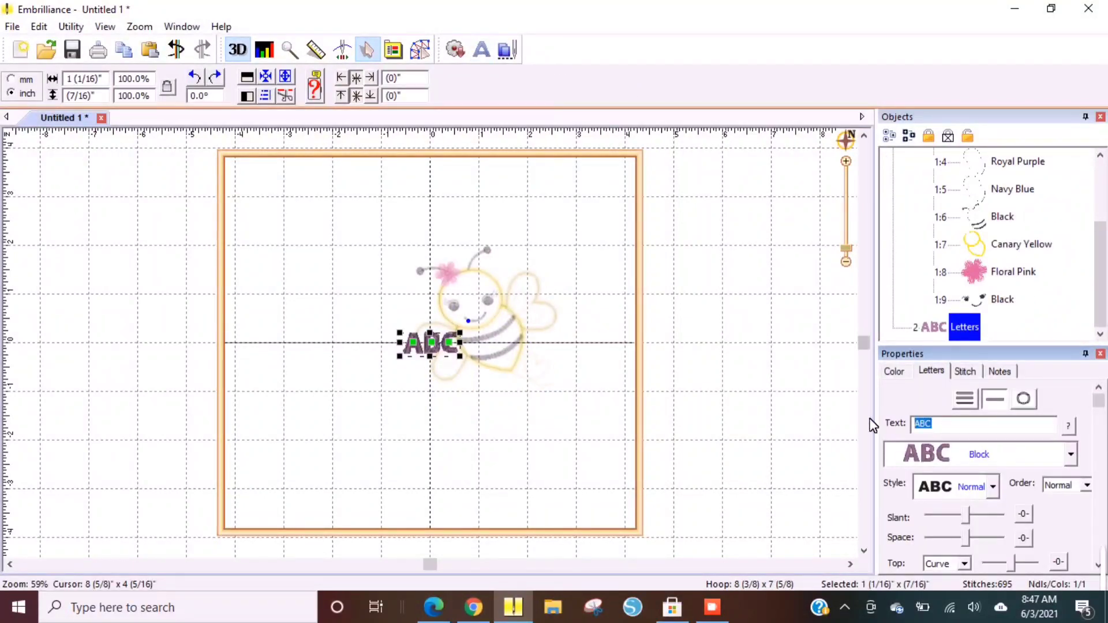
text(1)
click(1071, 454)
scroll(1045, 424, down, 1)
scroll(1026, 329, up, 2)
scroll(1026, 329, up, 6)
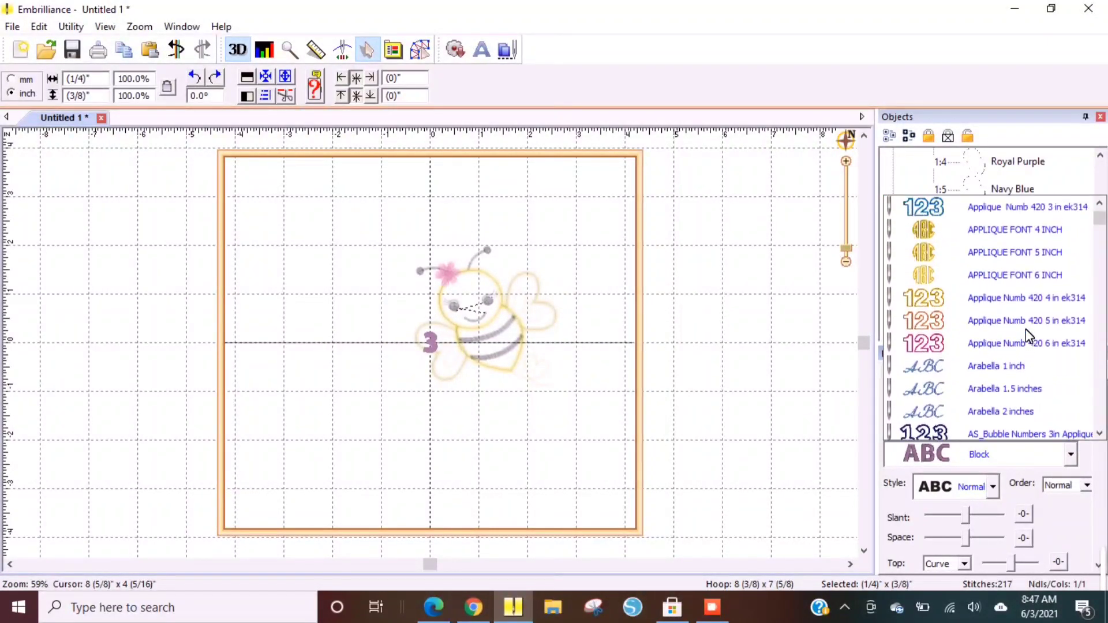
scroll(1027, 334, down, 5)
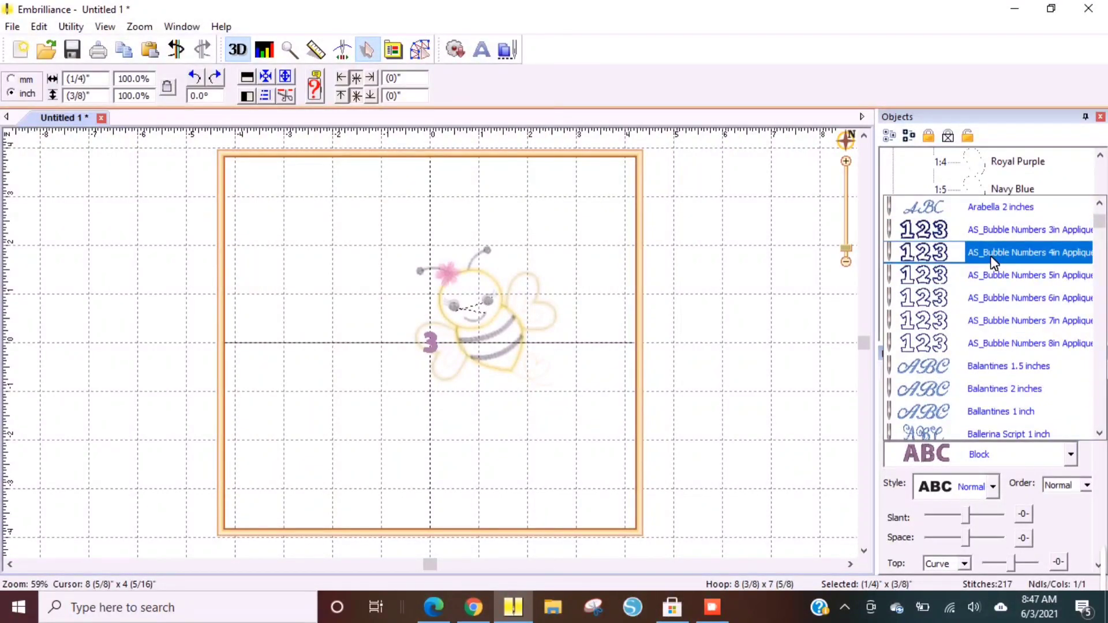
click(994, 263)
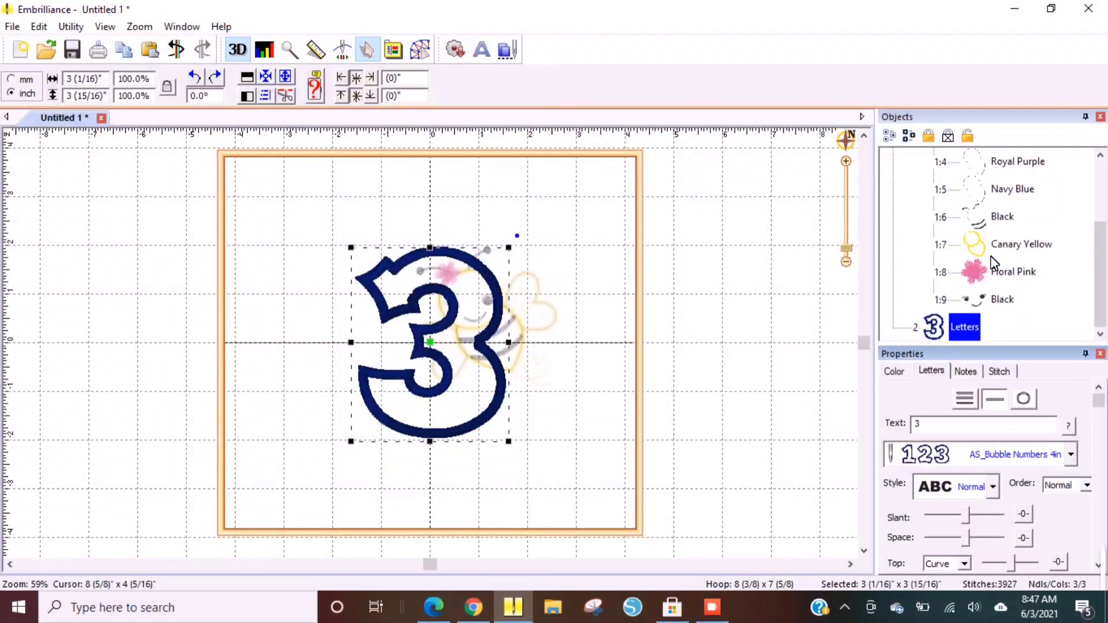
- Arrange the number 3 and the bee so the bee overlaps the 3's left side
drag(428, 342, 527, 302)
click(413, 349)
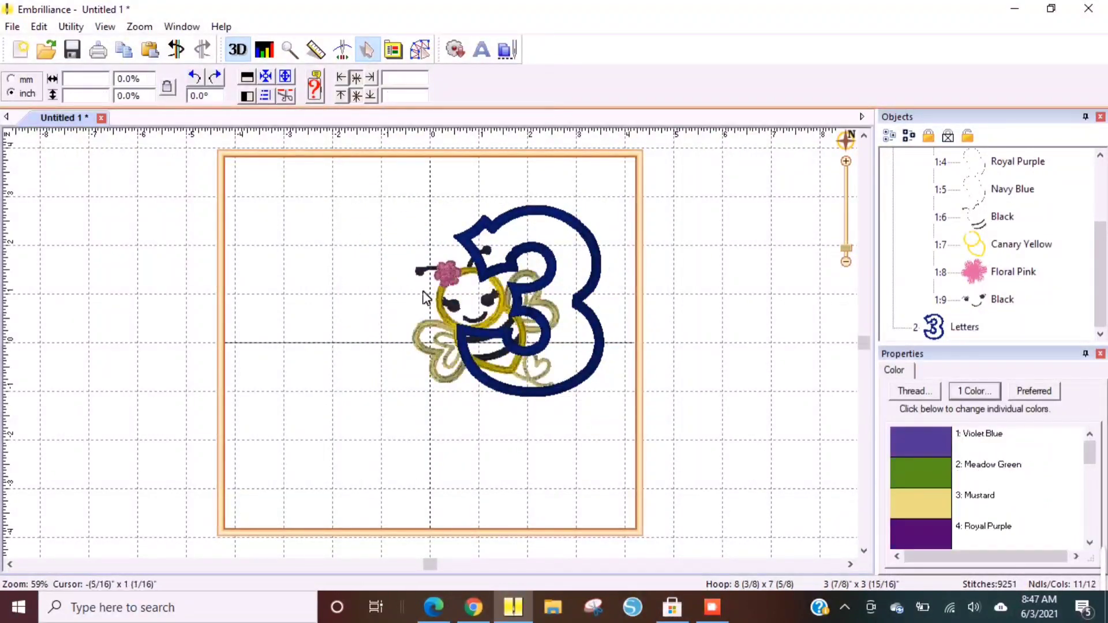
drag(450, 324, 345, 331)
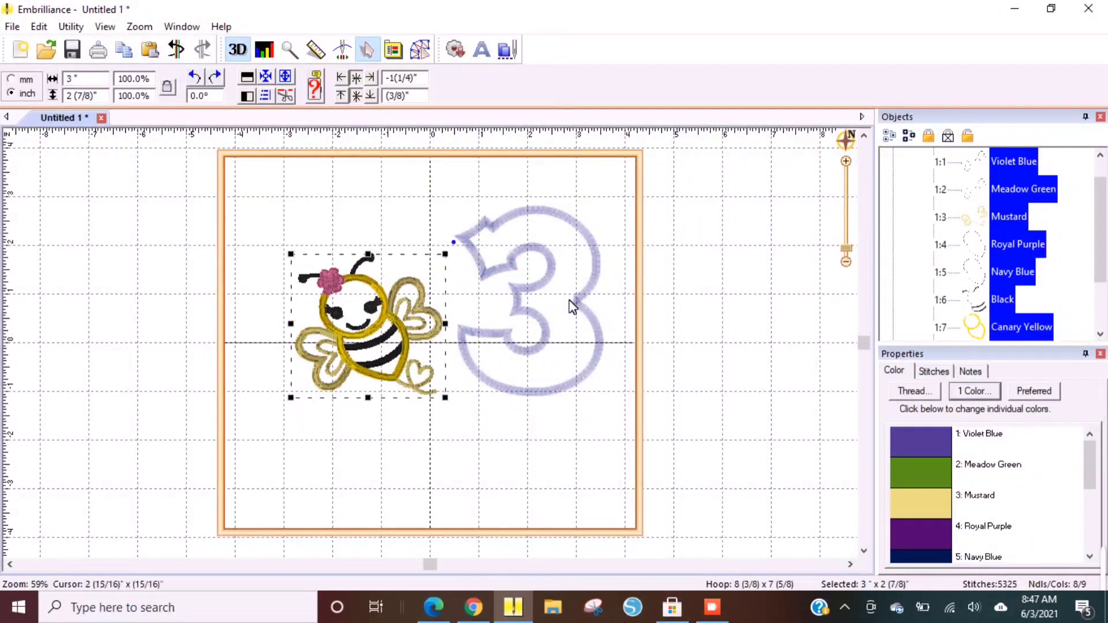
click(524, 314)
drag(520, 317, 497, 331)
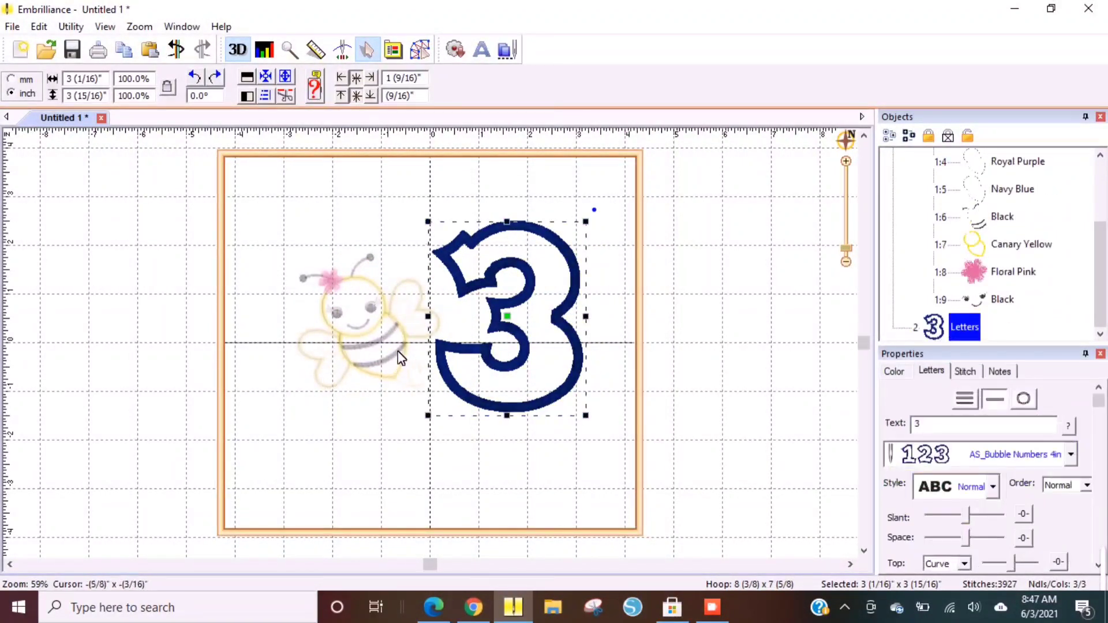
mouse_move(398, 353)
mouse_down()
mouse_move(402, 277)
mouse_move(392, 317)
mouse_move(406, 353)
mouse_move(398, 347)
mouse_up()
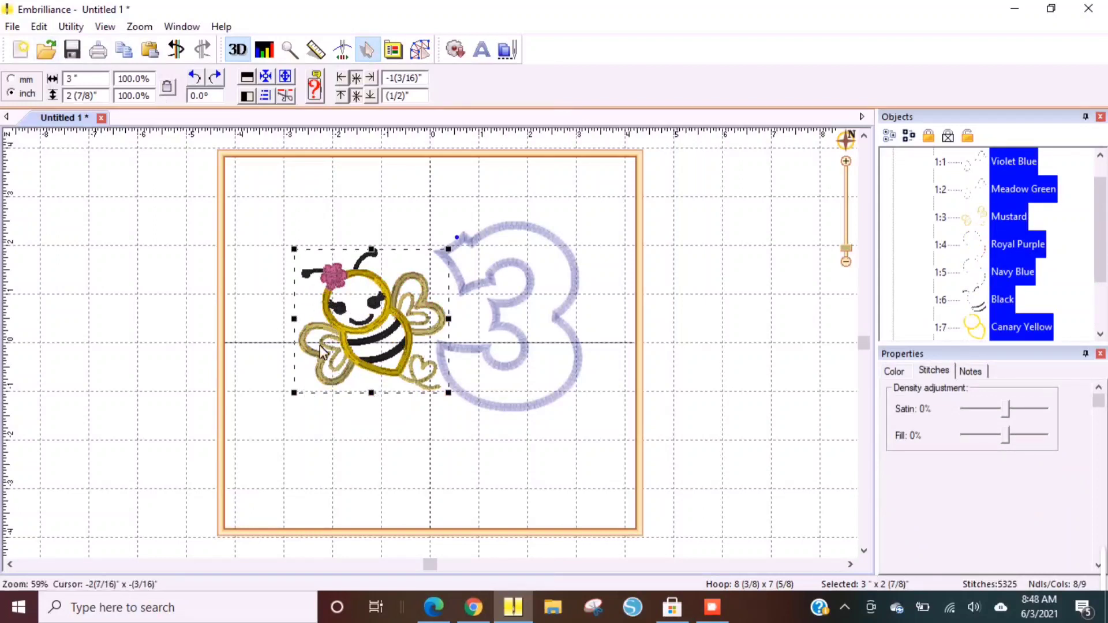
- Switch the 3 to the AS_Bubble Numbers 5in Applique font
click(510, 338)
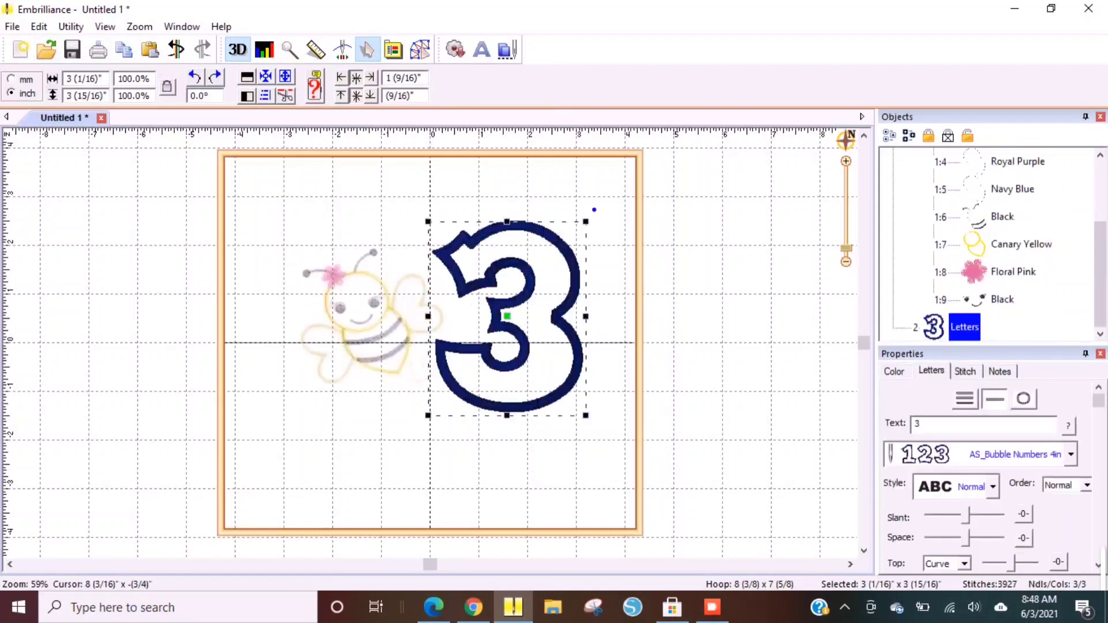
click(1071, 454)
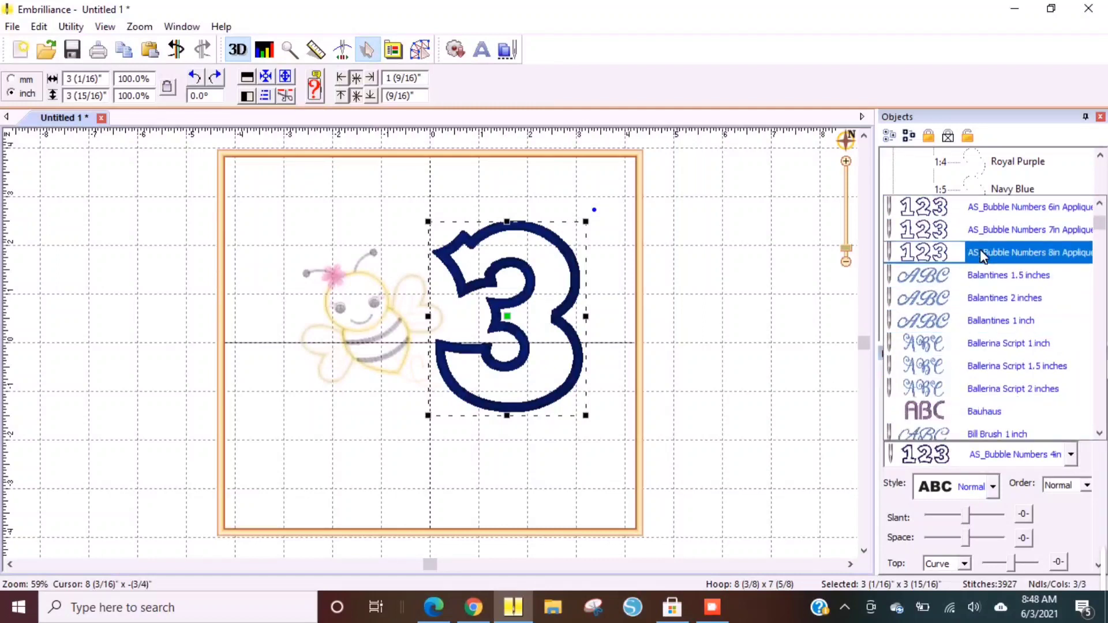
scroll(983, 231, up, 1)
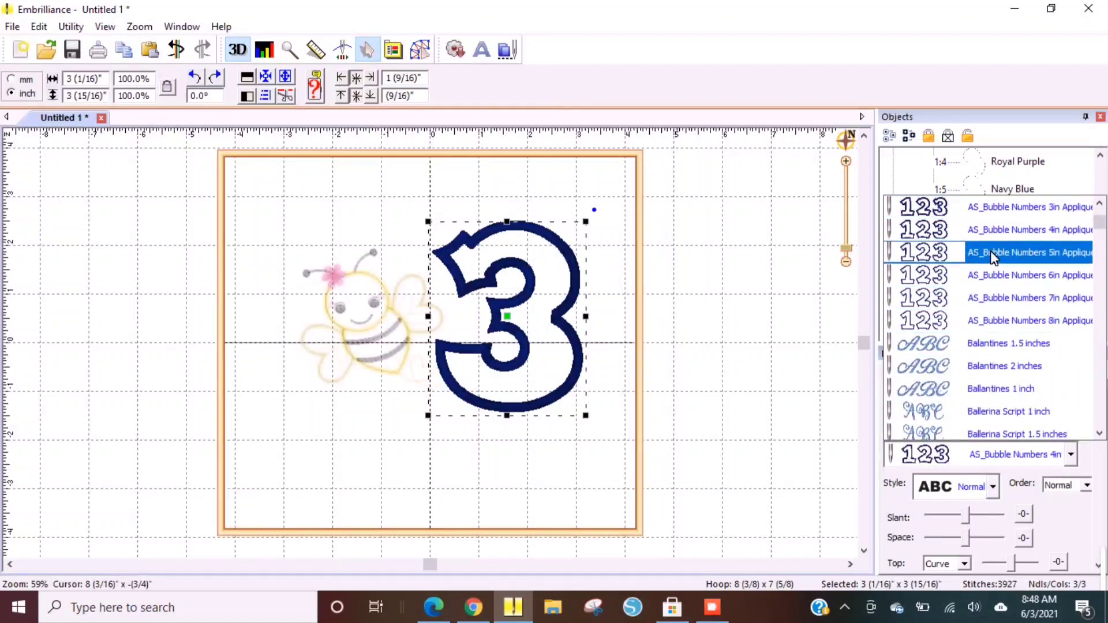
click(990, 250)
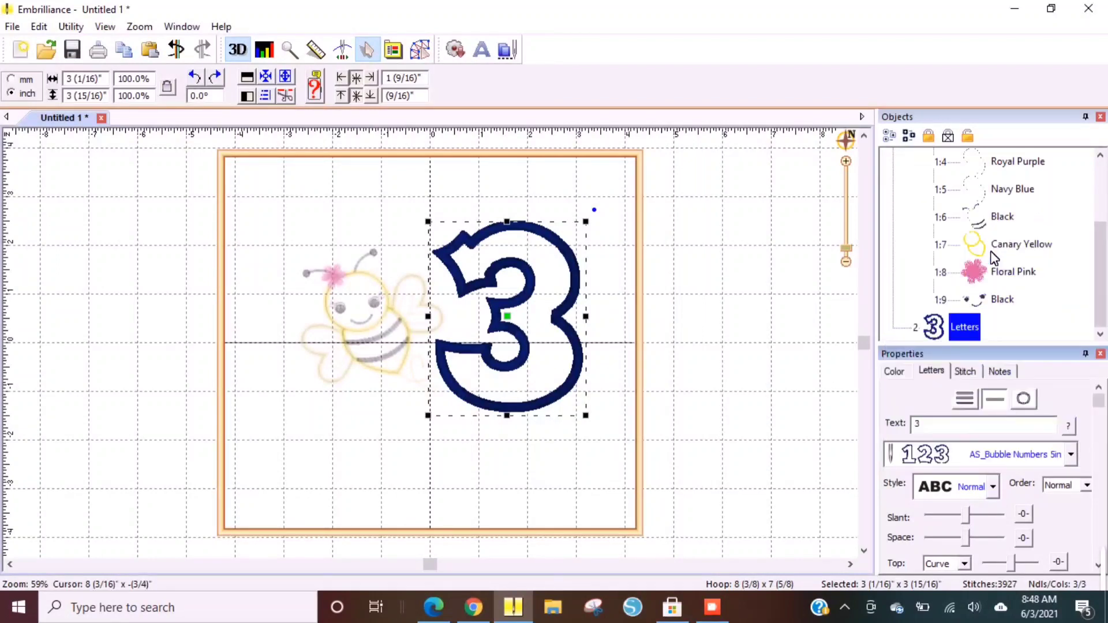
click(373, 350)
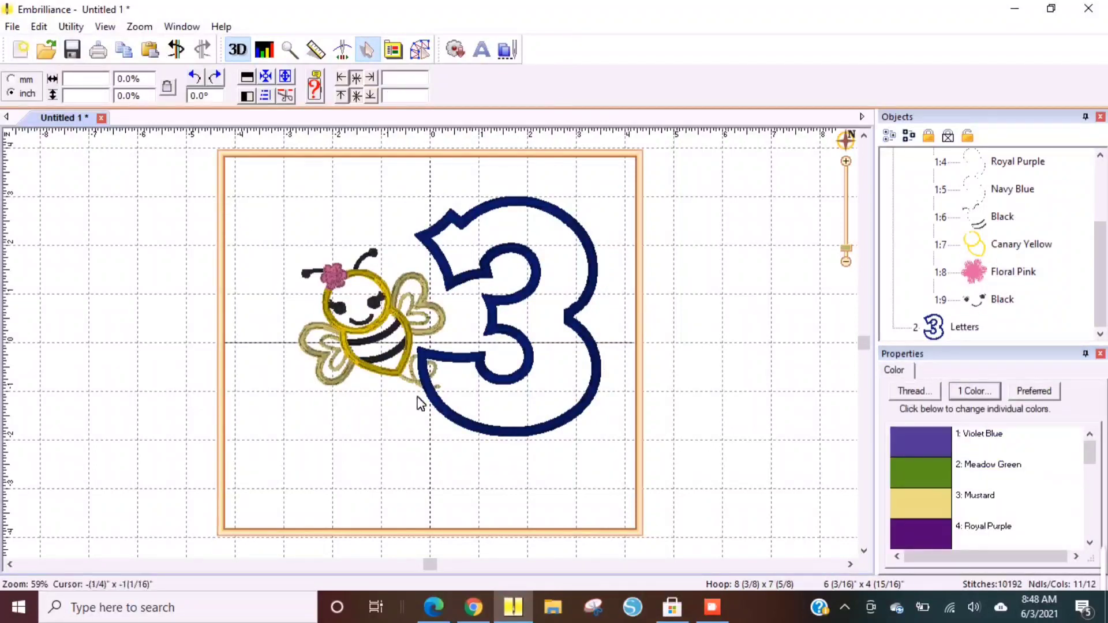
click(349, 328)
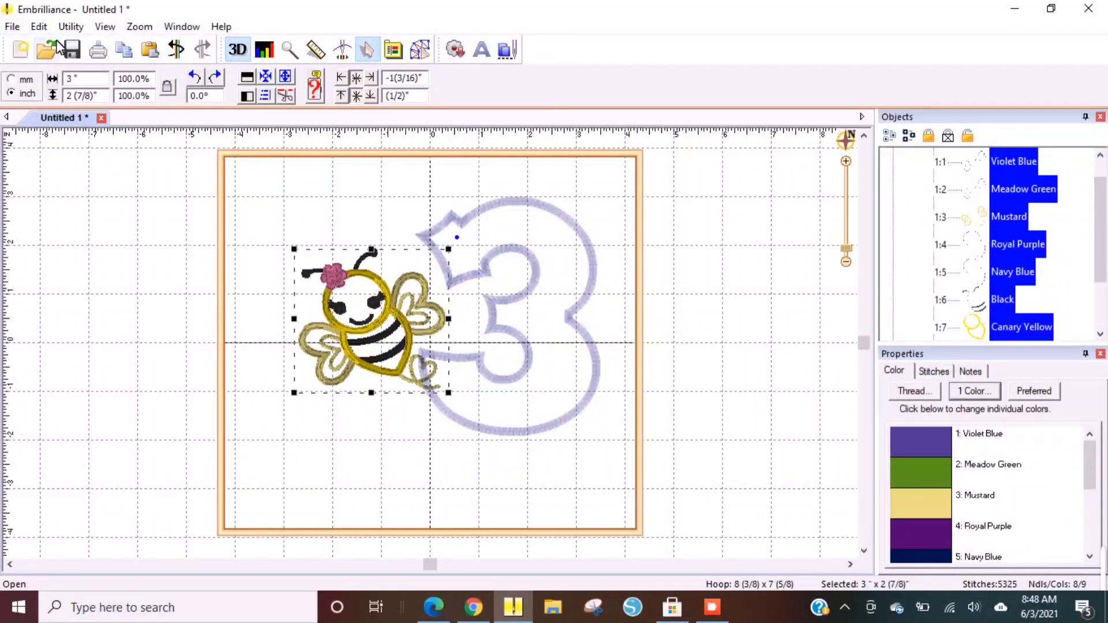
- Delete the small Bumble Bee_02_3x3 design from the hoop
right_click(400, 267)
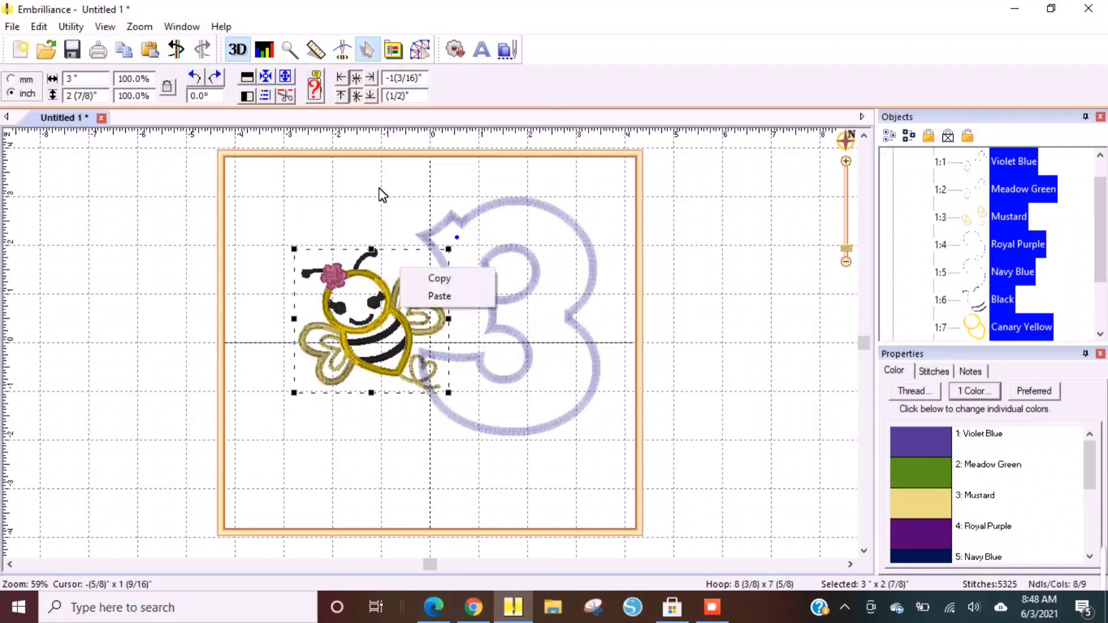
click(380, 202)
click(401, 285)
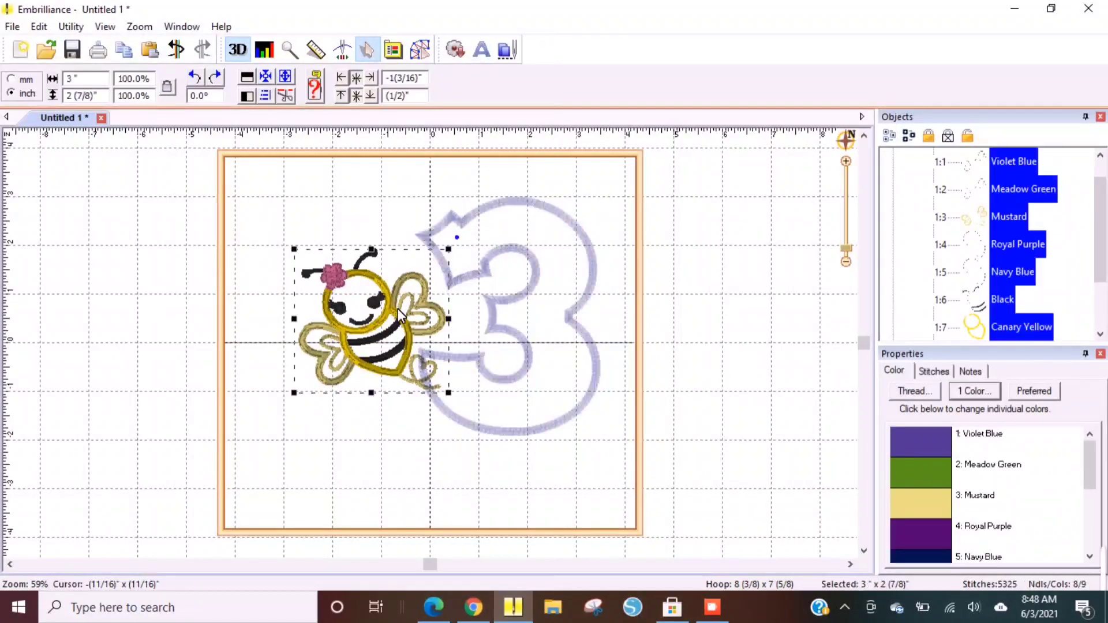
key(Delete)
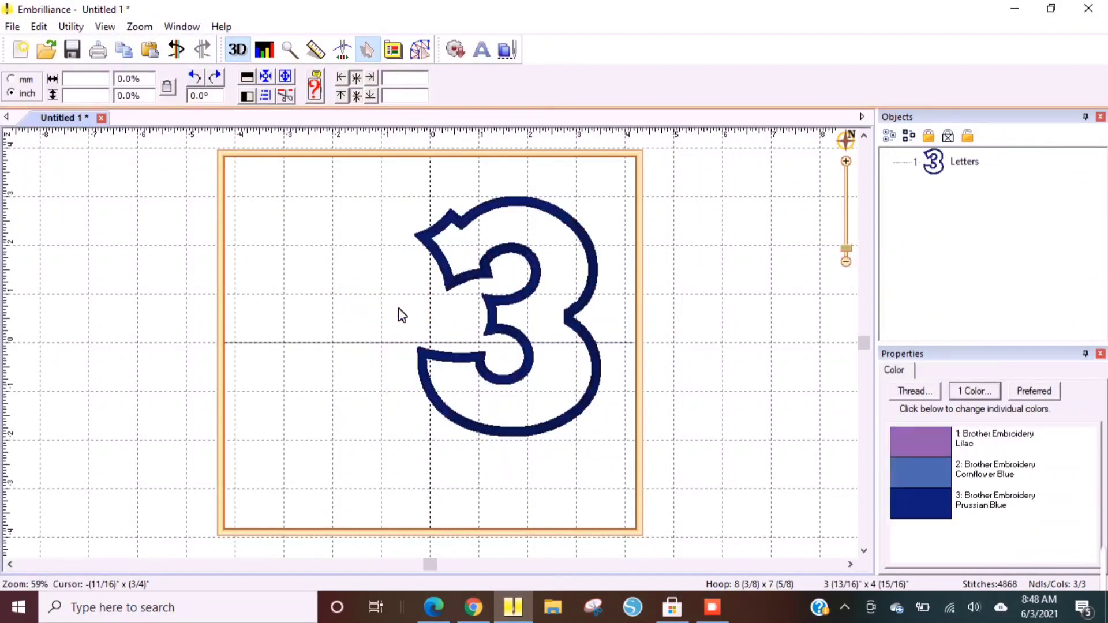
- Merge Bumble Bee_02_5x5.jef from the SPR39 Bumble Bee files folder into the design
click(12, 26)
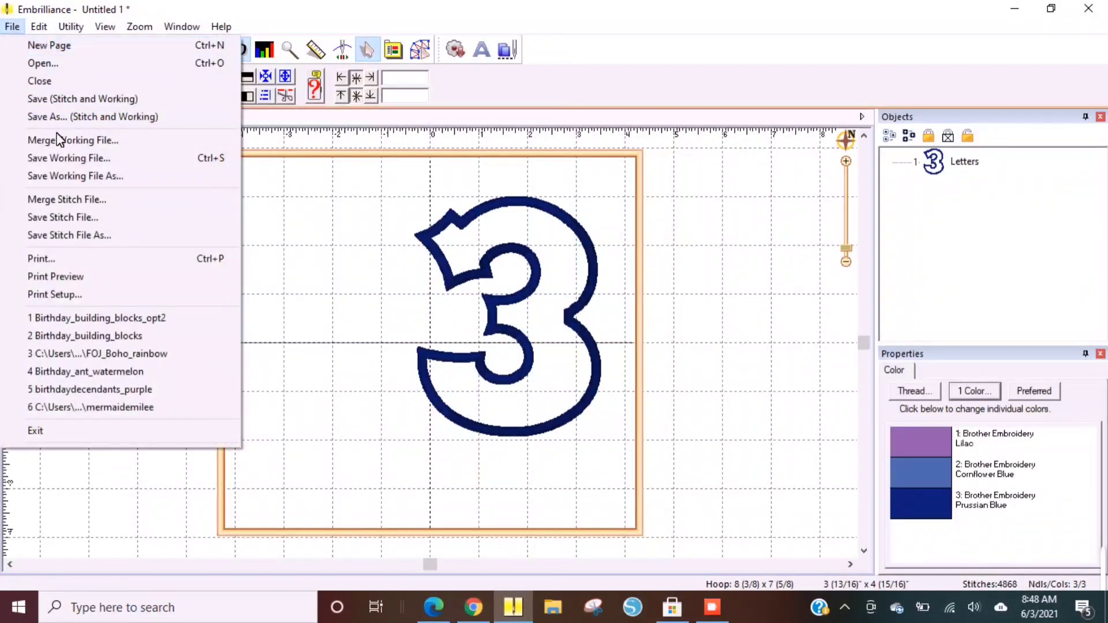
click(56, 200)
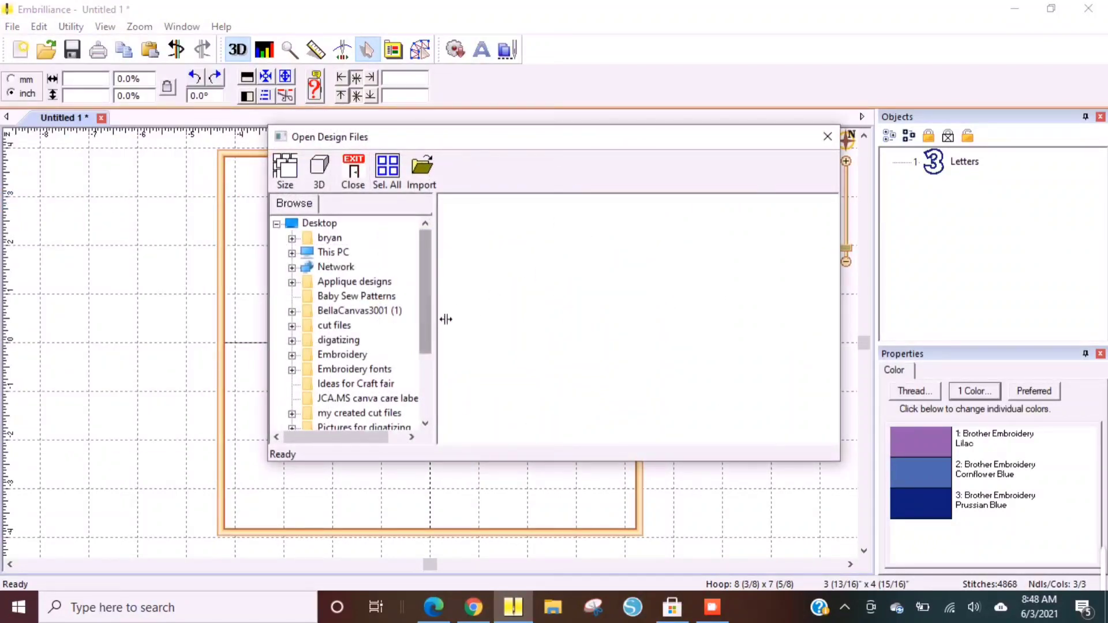
drag(420, 310, 427, 368)
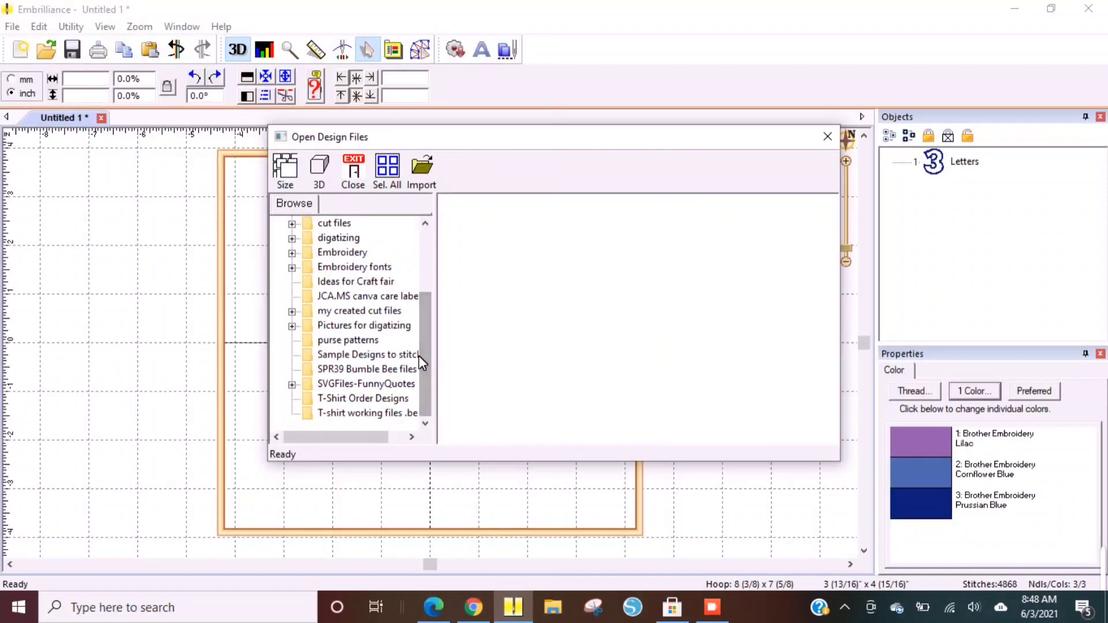
click(386, 369)
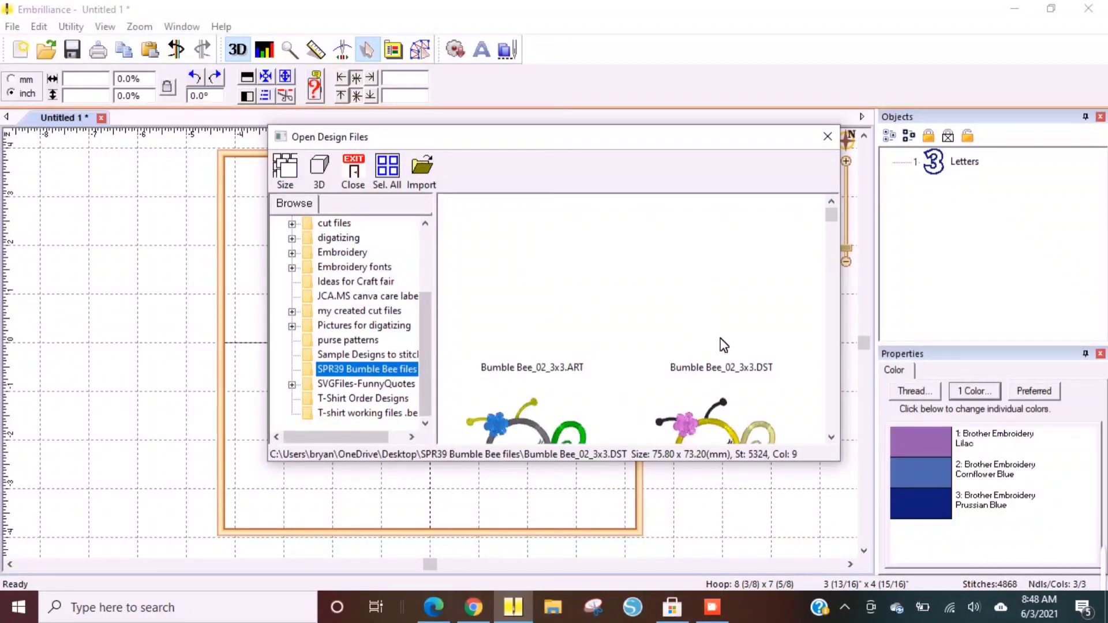
scroll(734, 364, down, 10)
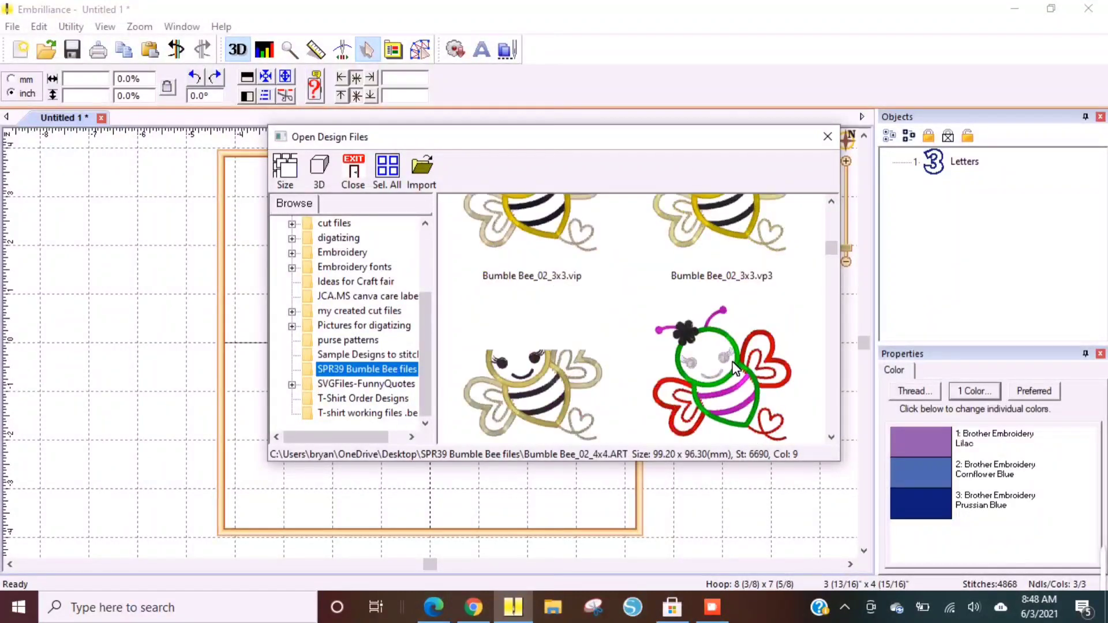
scroll(734, 369, down, 5)
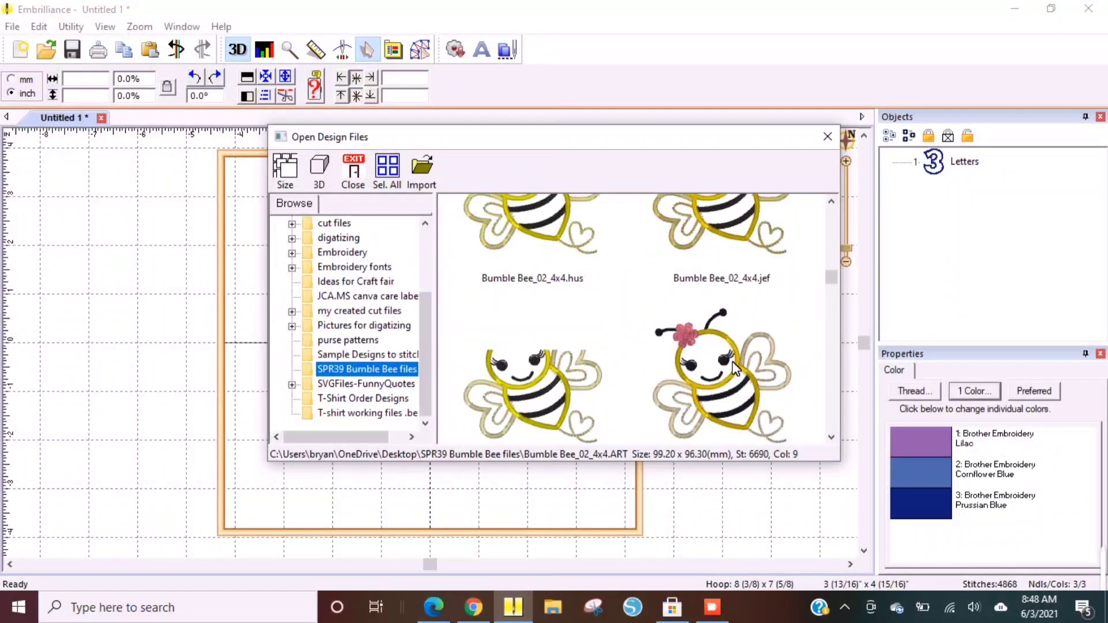
scroll(732, 361, down, 10)
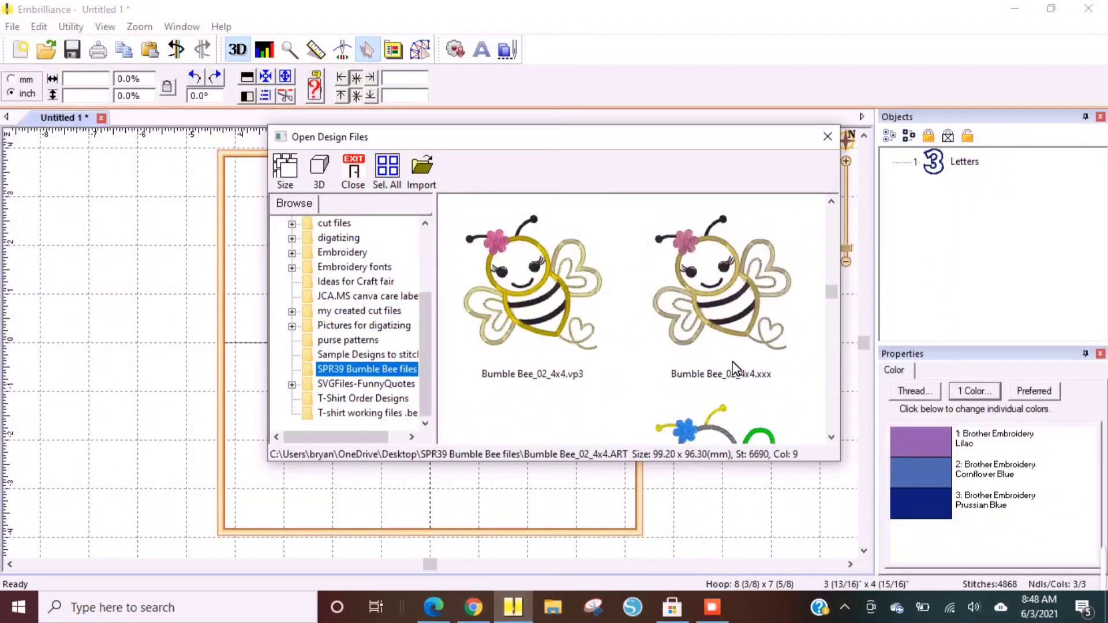
scroll(732, 361, down, 3)
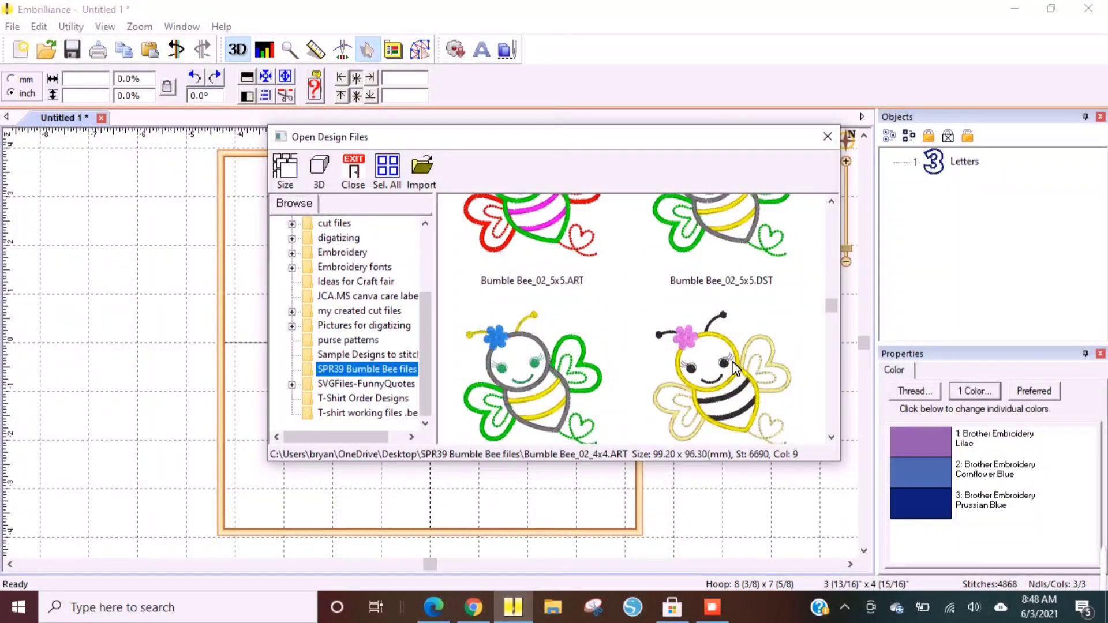
scroll(734, 369, down, 3)
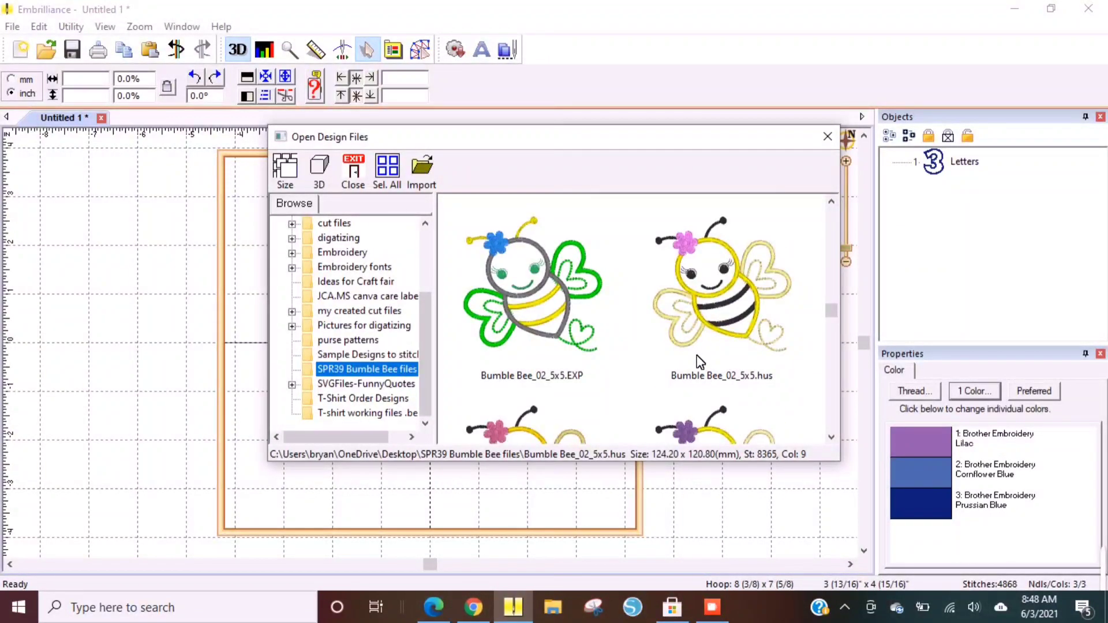
scroll(700, 362, down, 3)
key(Tab)
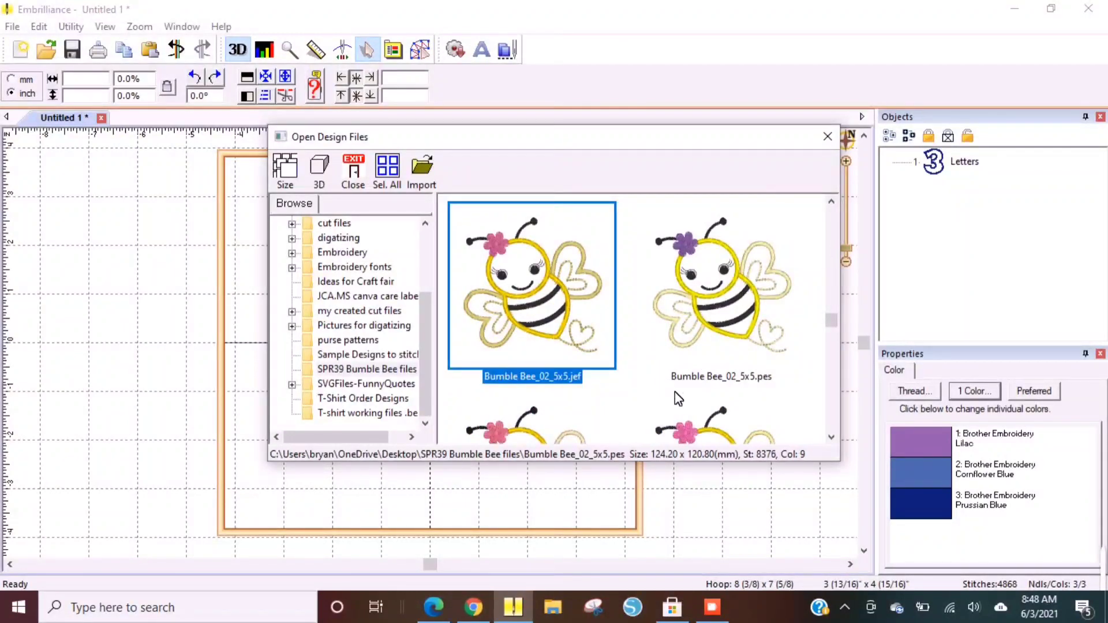
double_click(613, 363)
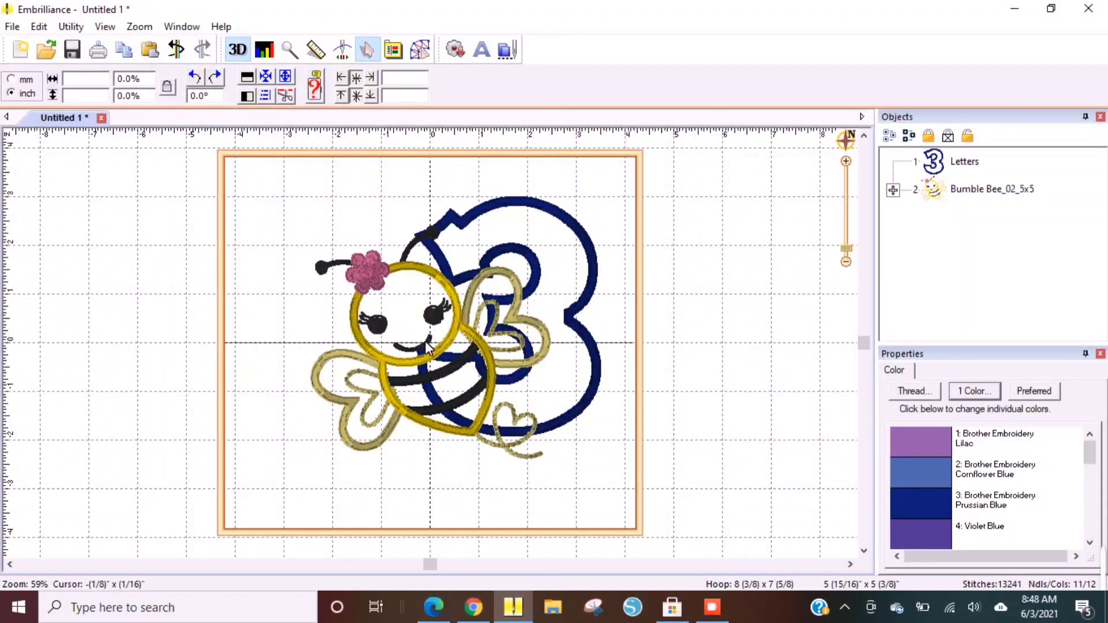
- Move the 5x5 bee up and left, then try and undo a 6-inch bubble 3
drag(427, 345, 362, 320)
click(535, 350)
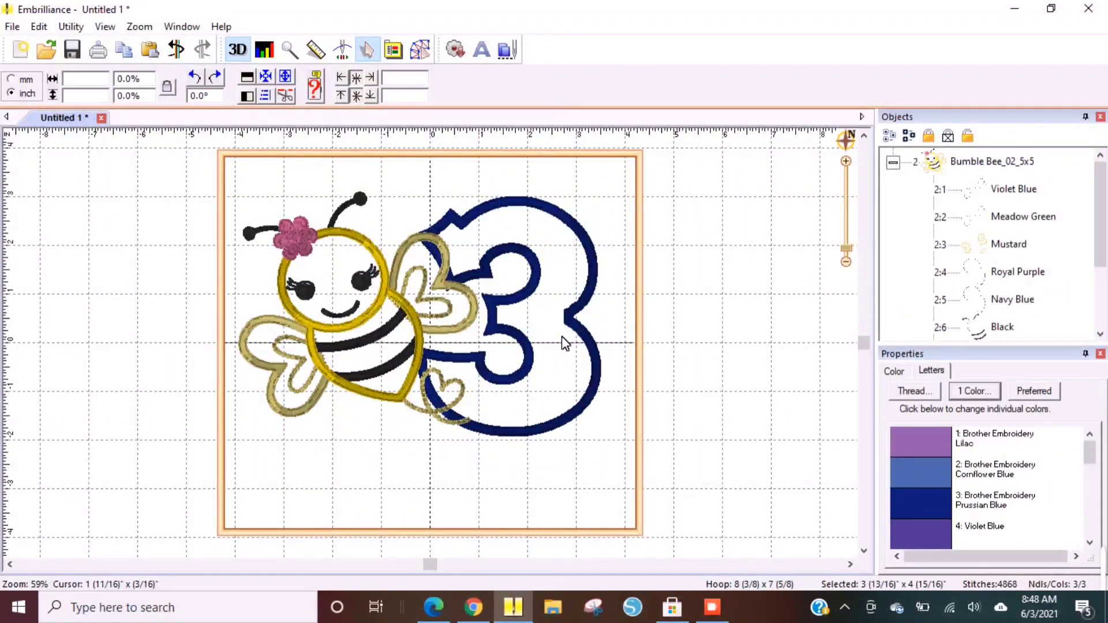
click(1069, 456)
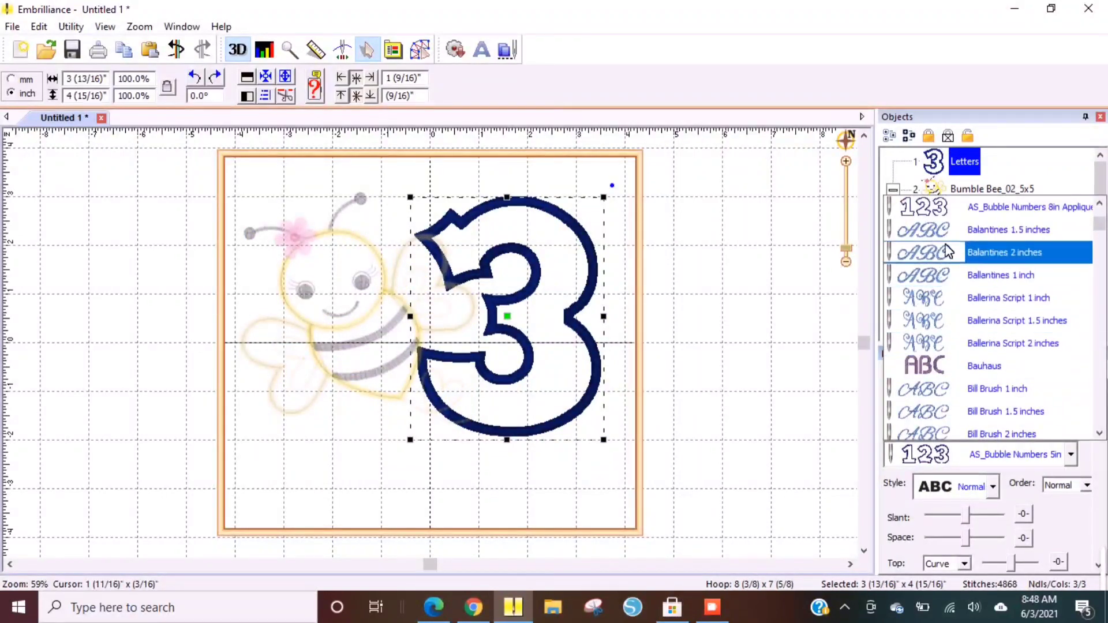
scroll(984, 219, up, 2)
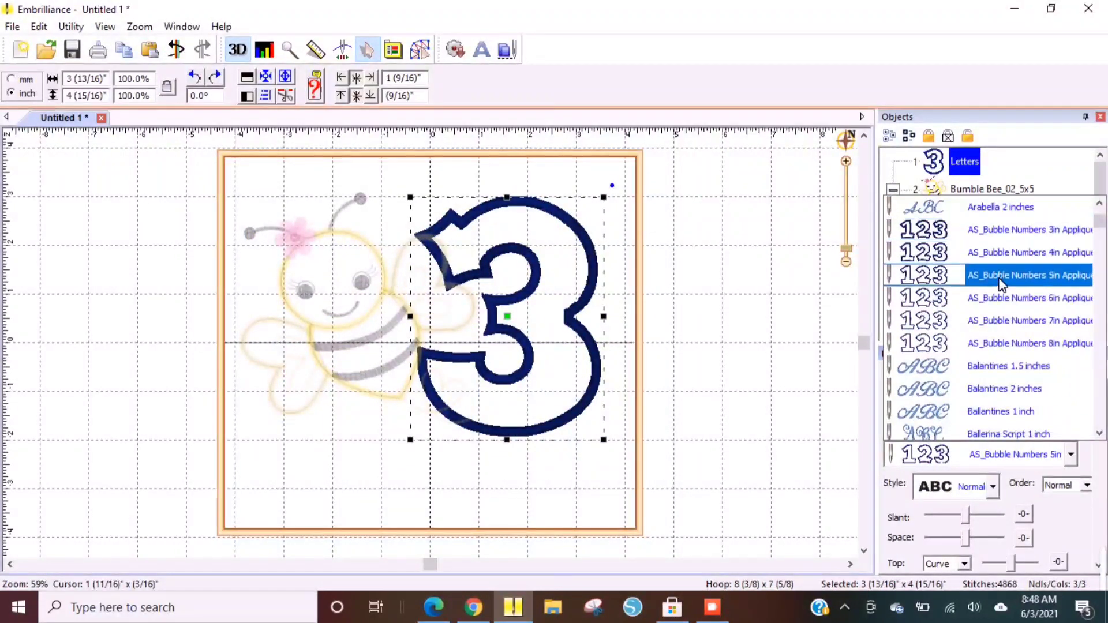
click(984, 317)
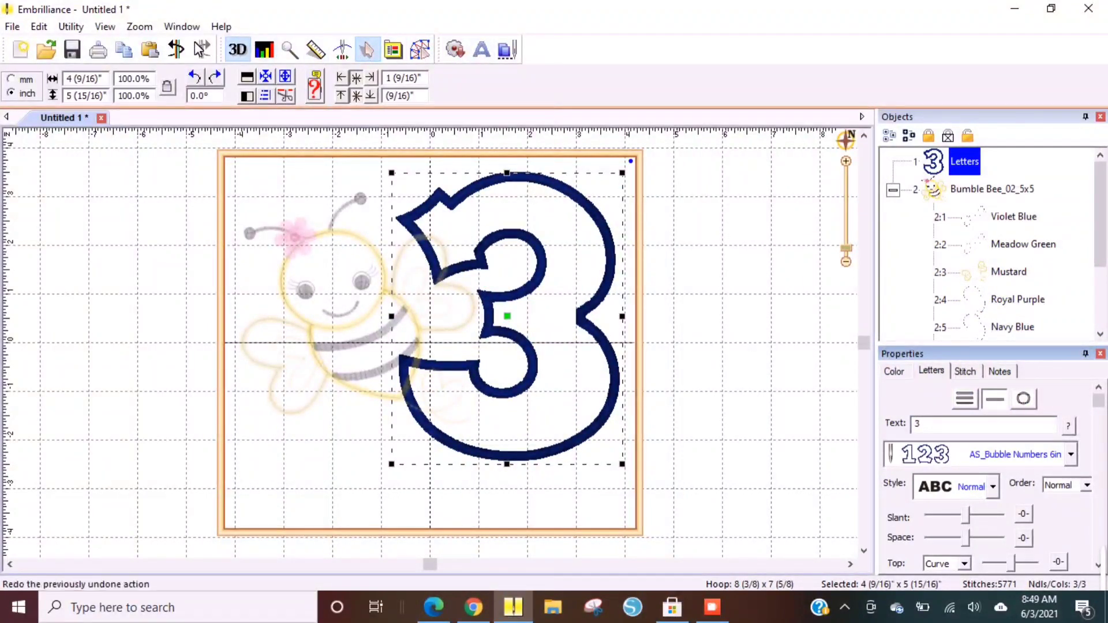
click(175, 54)
- Scale the bee to 90.5% (about 4 7/16" × 4 5/16") and nudge it over the 3
click(510, 343)
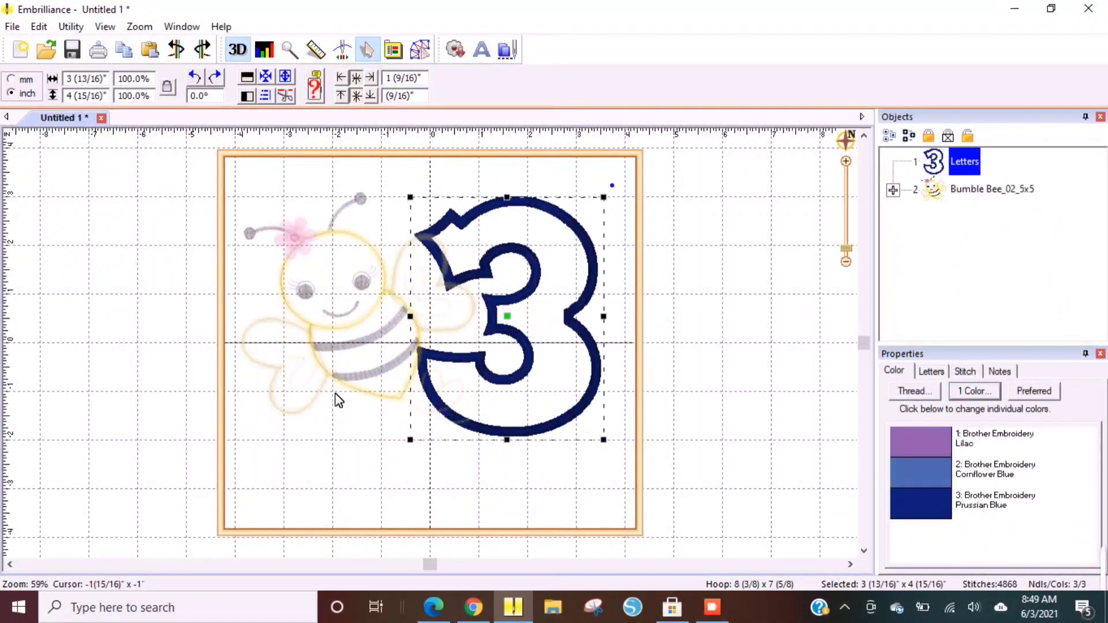
click(335, 397)
click(403, 400)
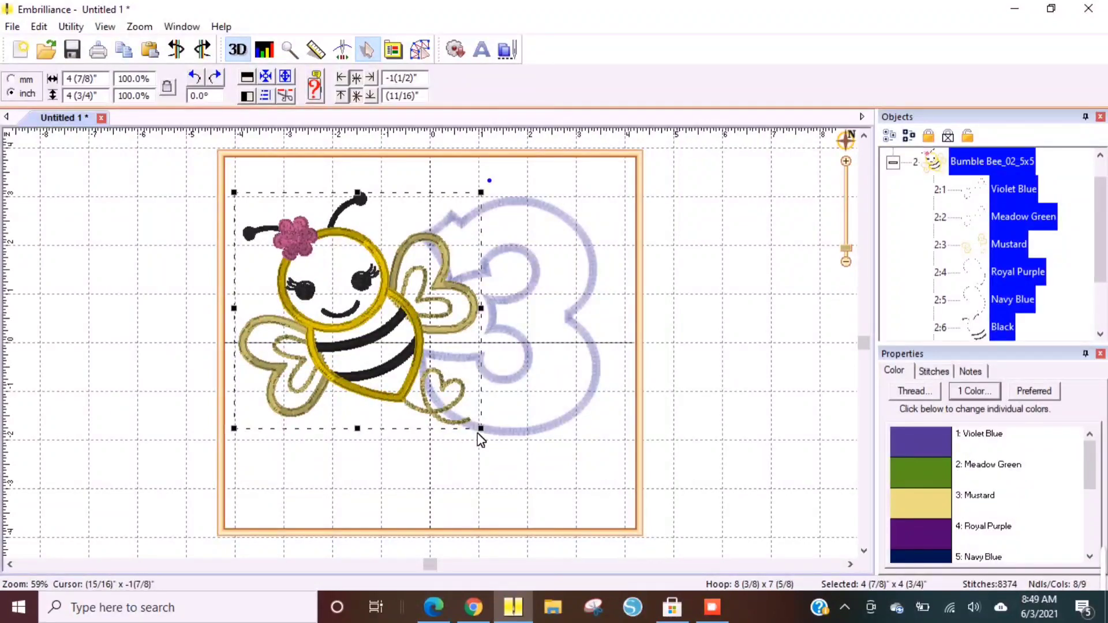
drag(476, 430, 427, 374)
mouse_move(359, 319)
mouse_down()
mouse_move(369, 329)
mouse_move(364, 317)
mouse_up()
click(599, 449)
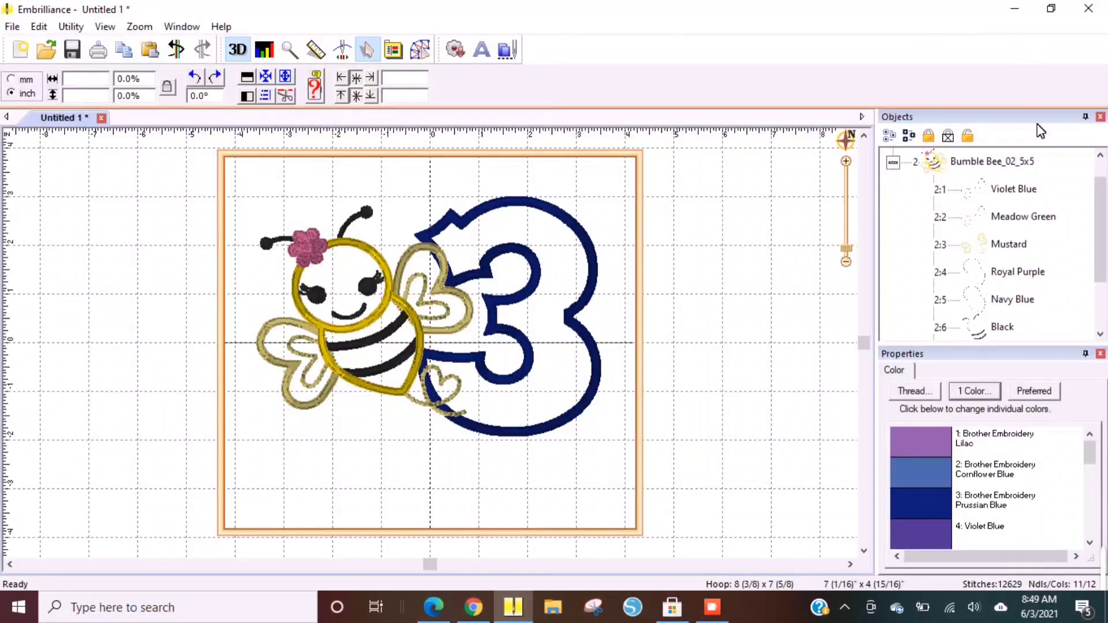
drag(1095, 248, 1095, 232)
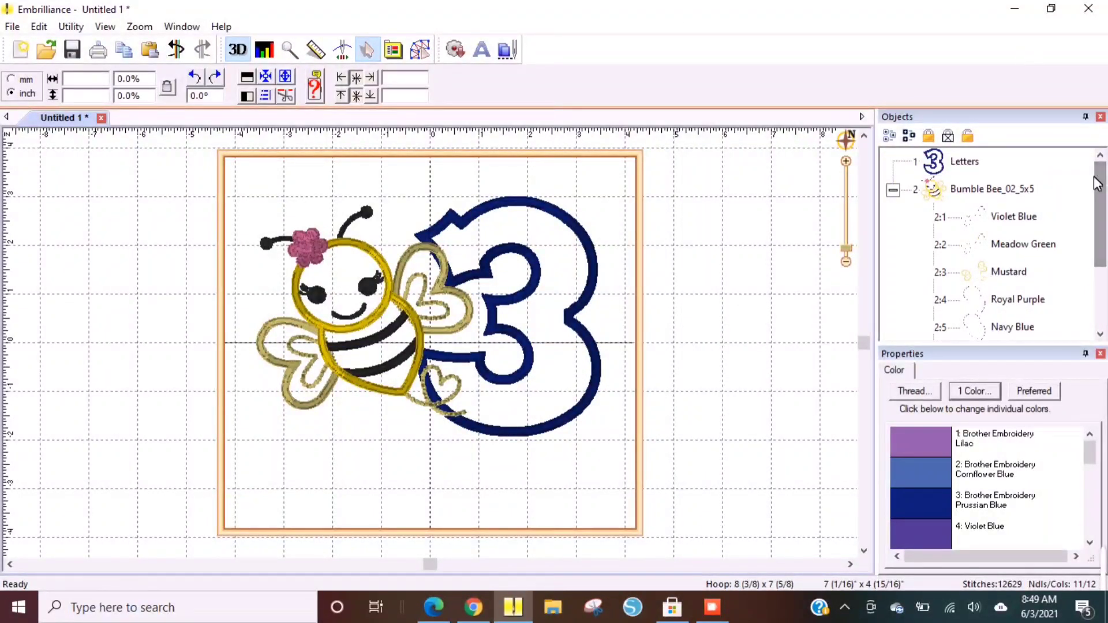
- Mark the number 3's lilac colour as Applique Position and Cornflower Blue as Applique Material
click(943, 167)
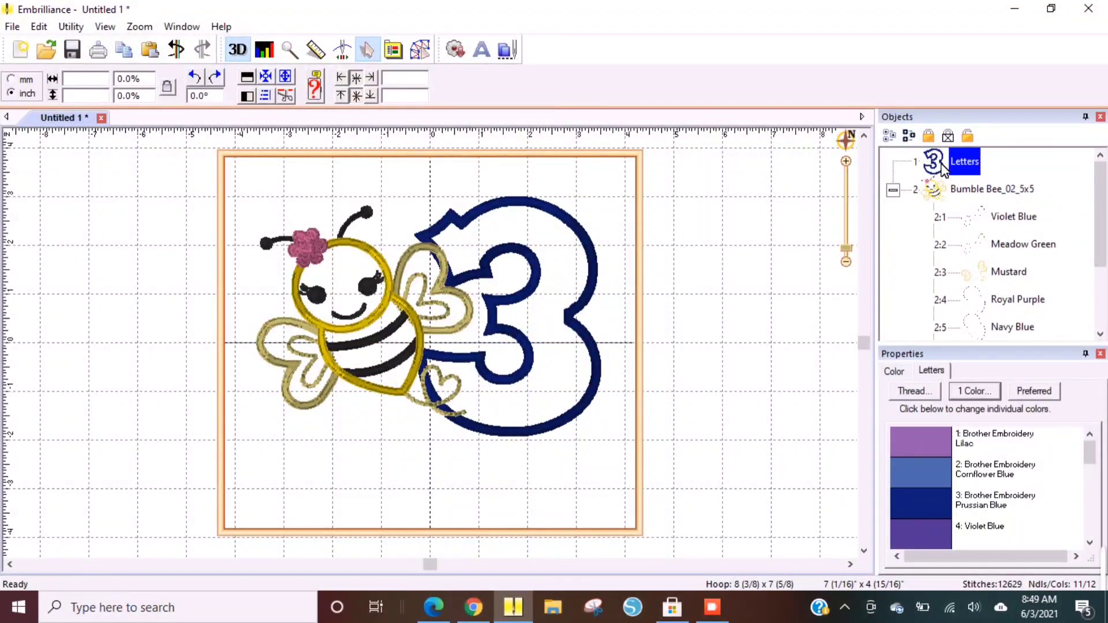
click(895, 372)
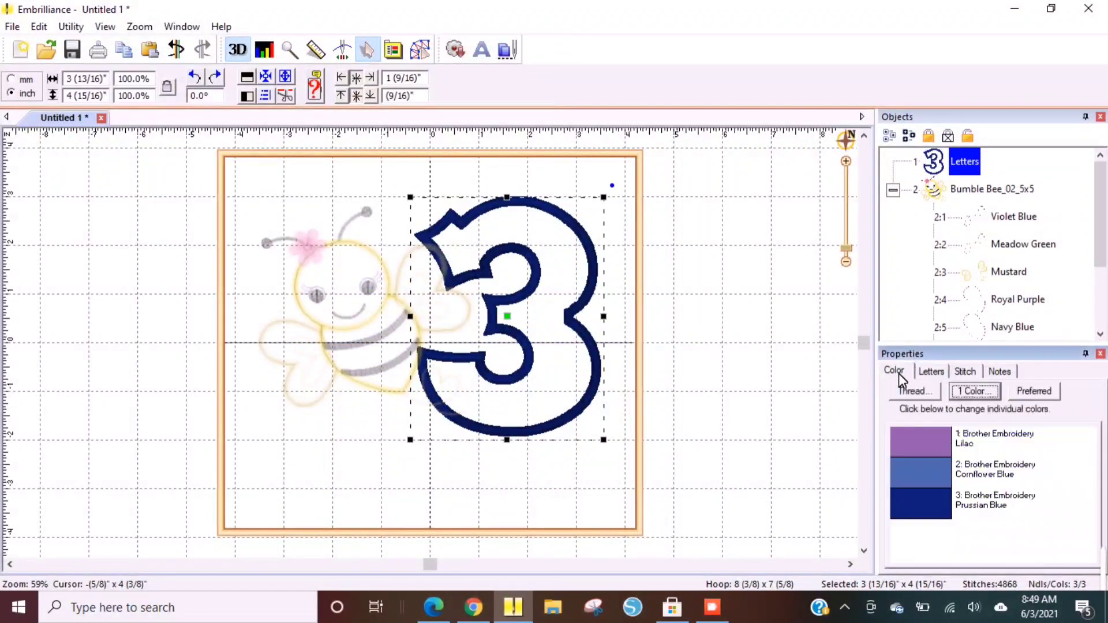
right_click(917, 443)
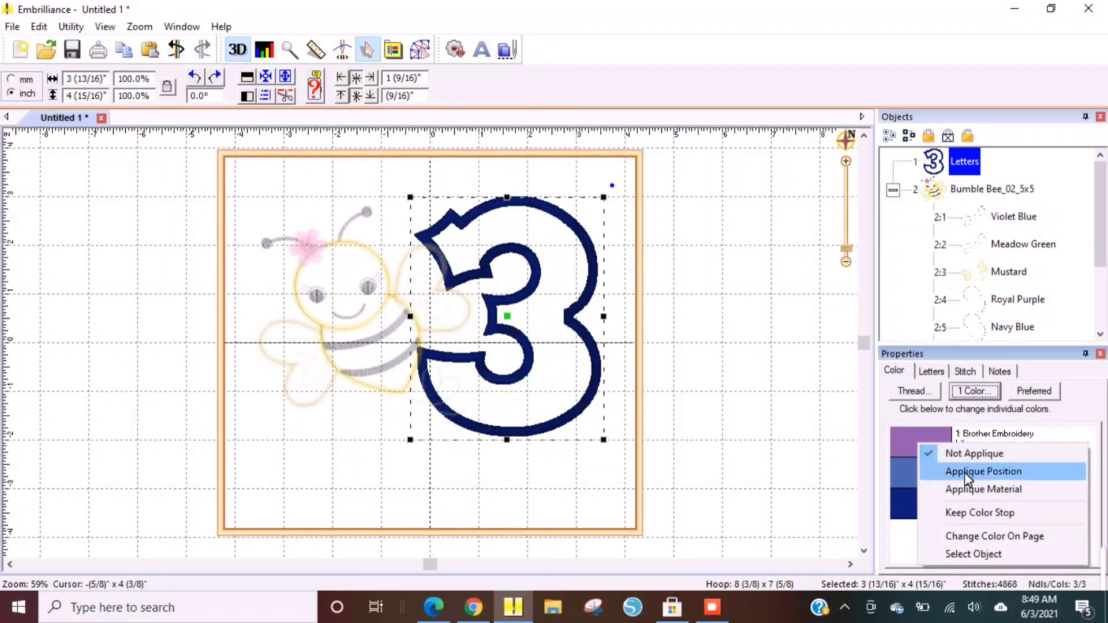
click(947, 469)
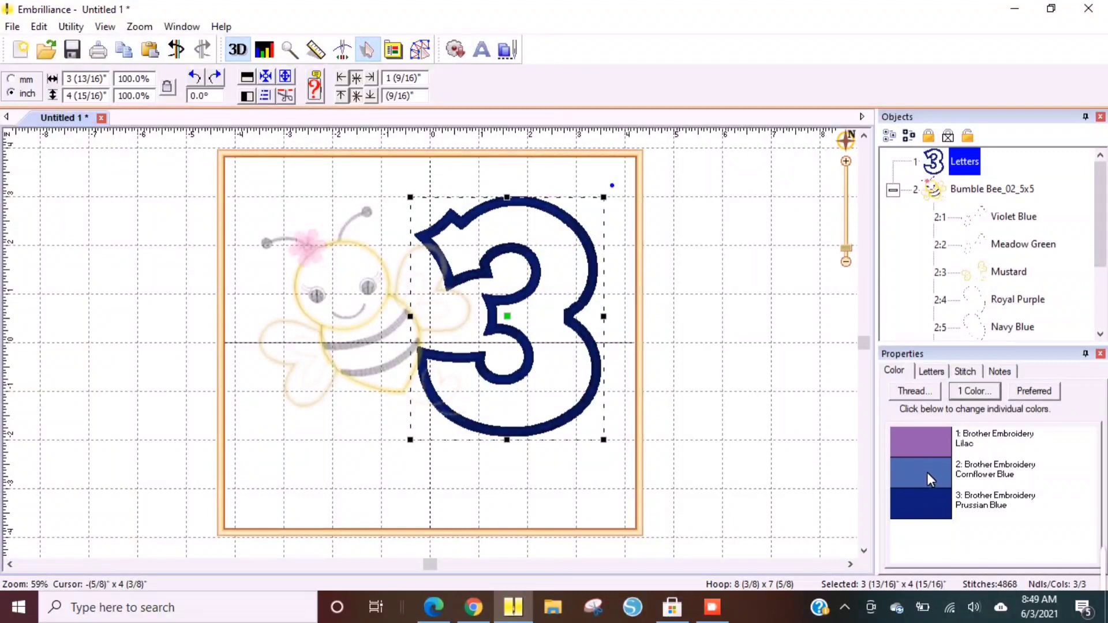
right_click(923, 469)
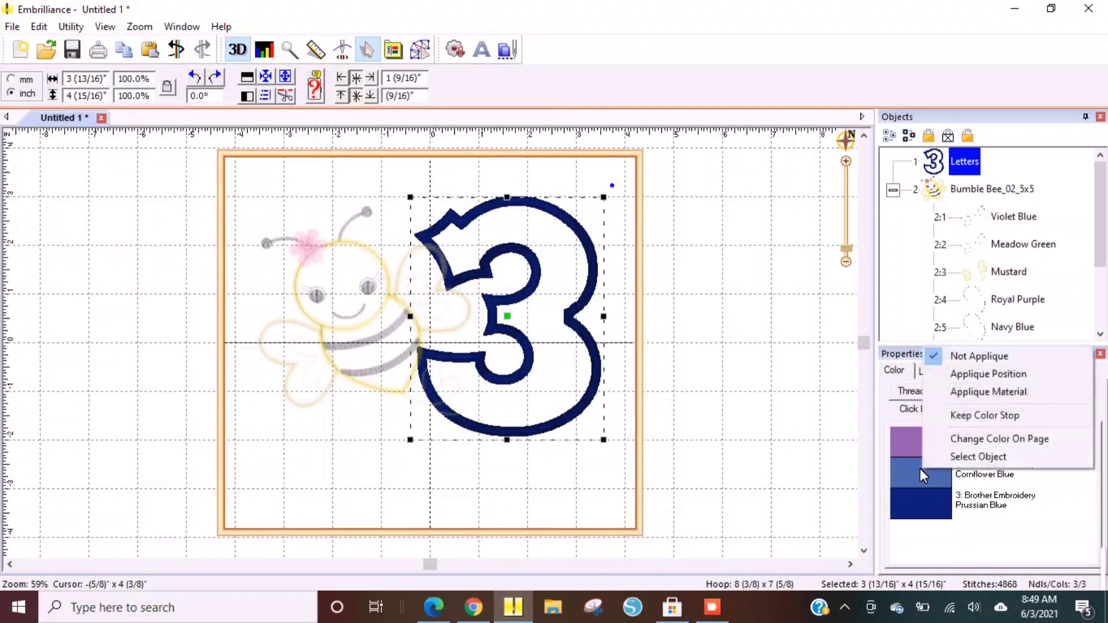
click(974, 398)
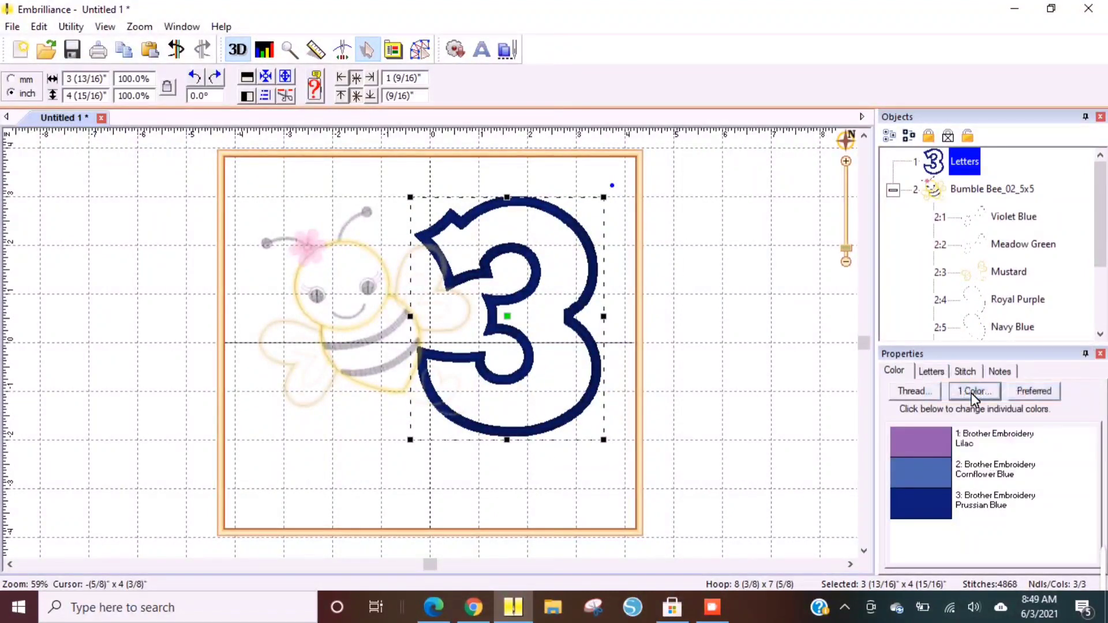
- Set the bee's Violet Blue wing outline as appliqué placement and Meadow Green as material
click(969, 197)
click(983, 221)
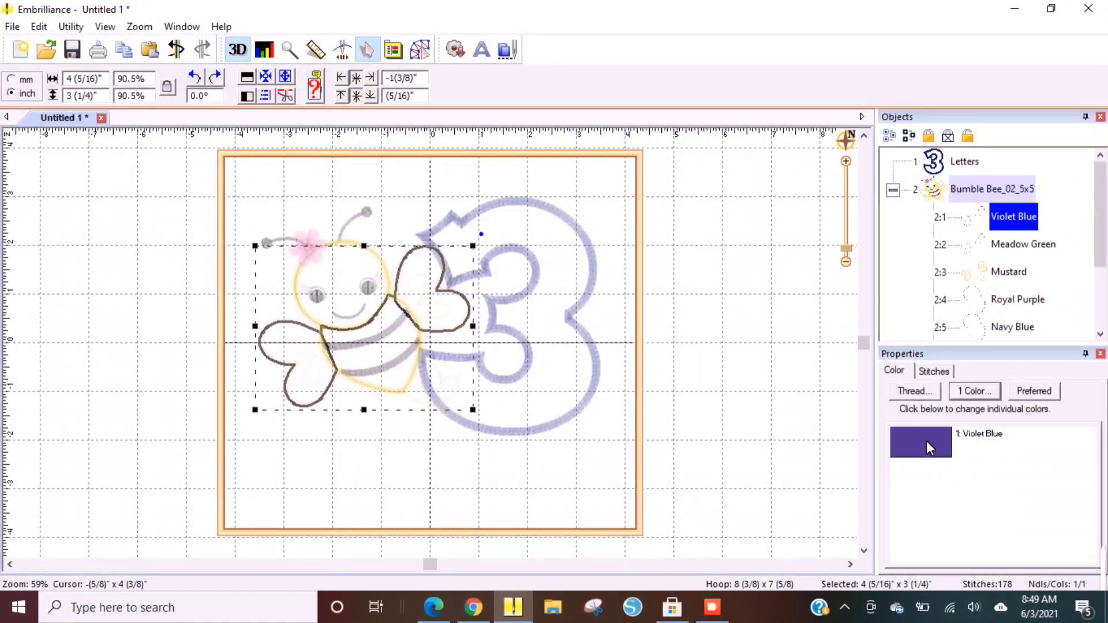
click(949, 470)
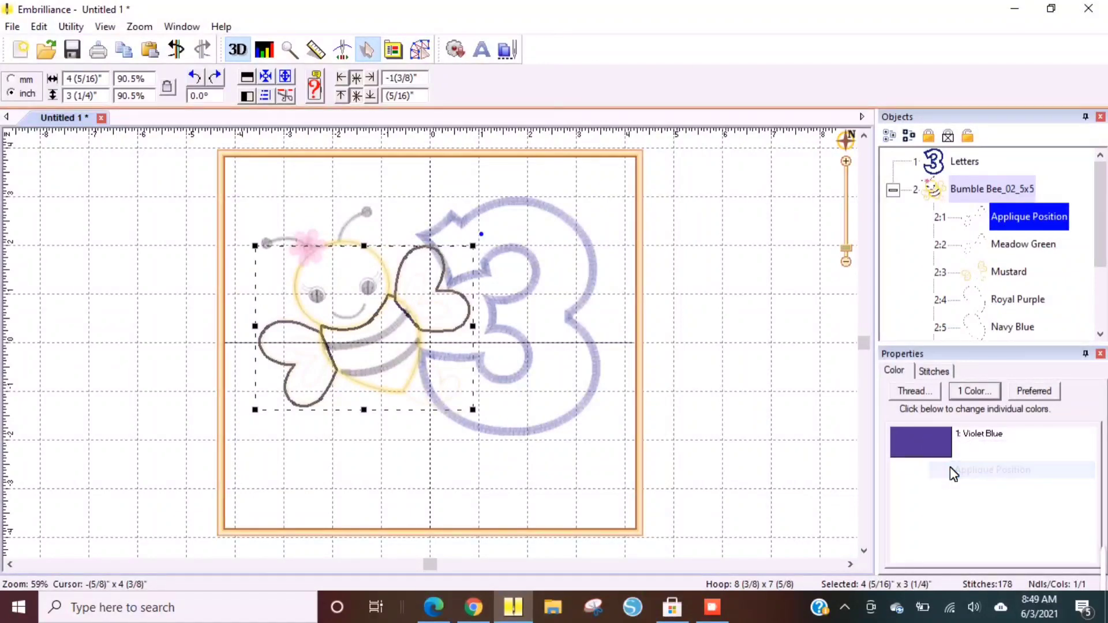
click(972, 248)
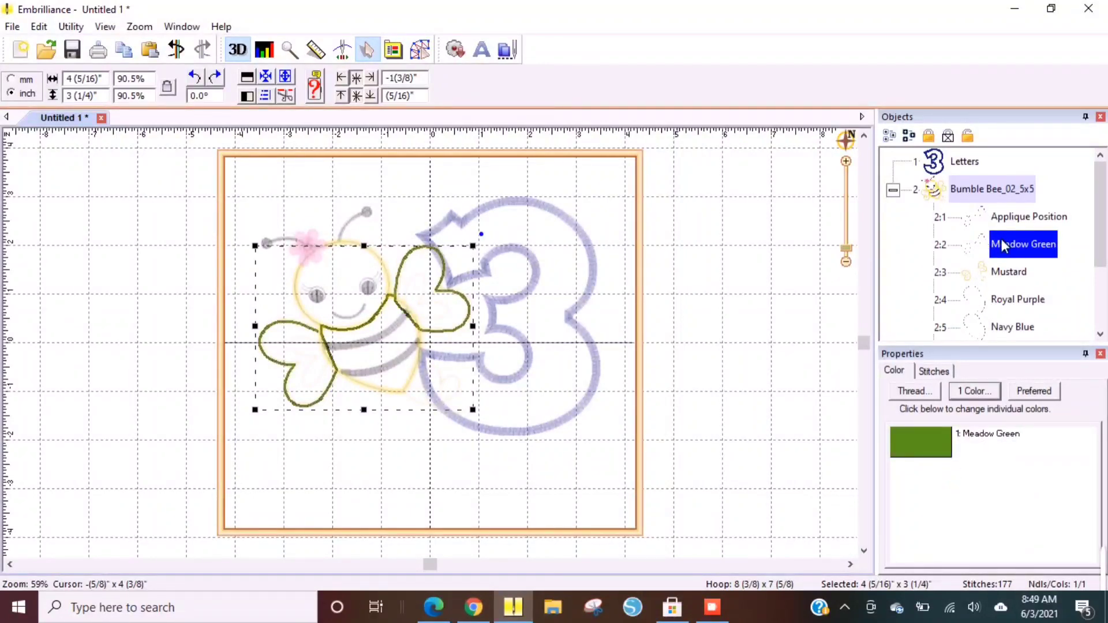
right_click(929, 443)
click(965, 492)
click(982, 271)
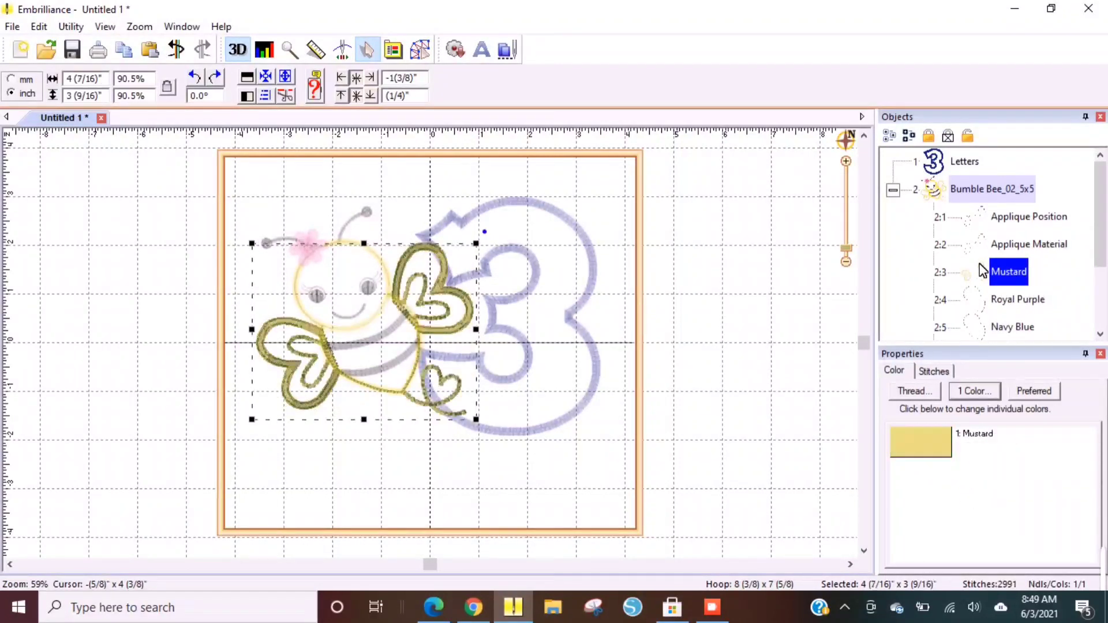
- Set the bee's Royal Purple body outline as appliqué placement and Navy Blue as material
click(985, 302)
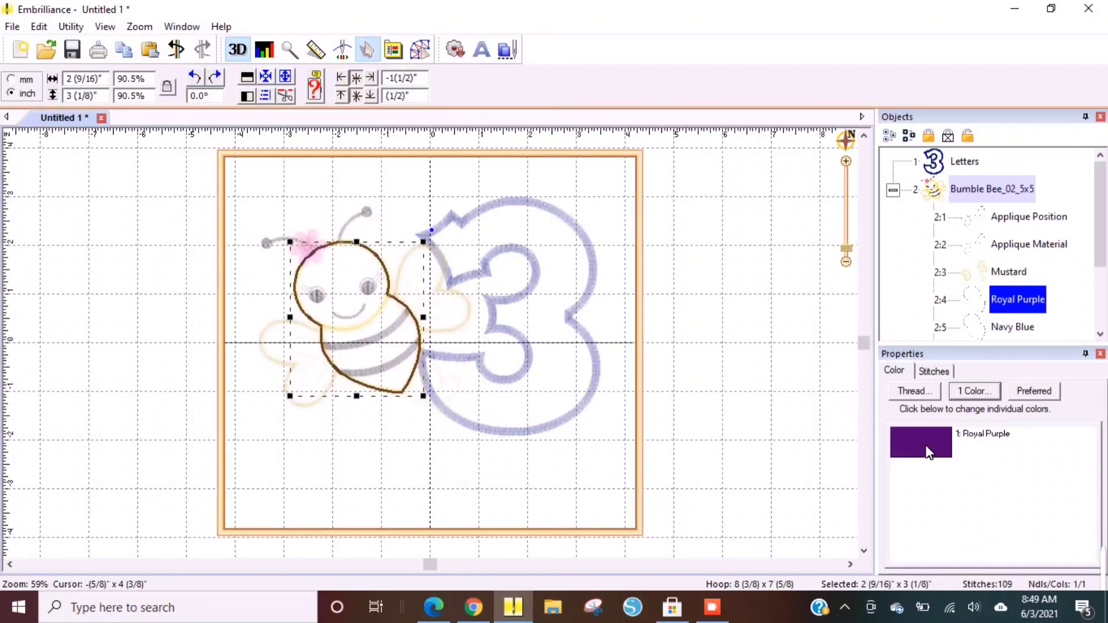
right_click(926, 450)
click(967, 474)
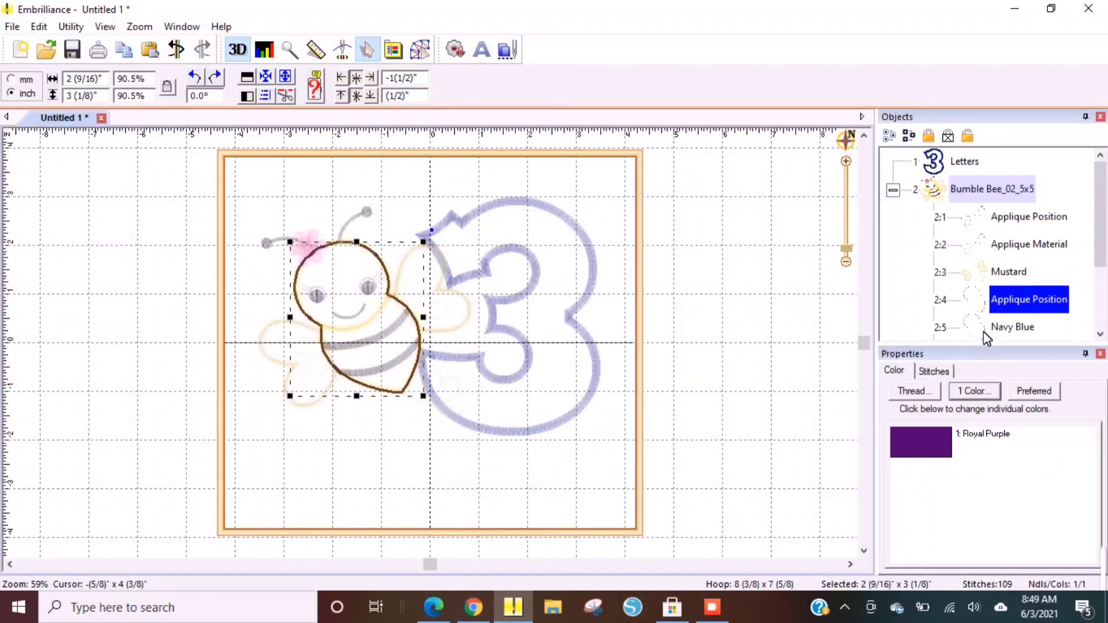
click(985, 329)
right_click(916, 439)
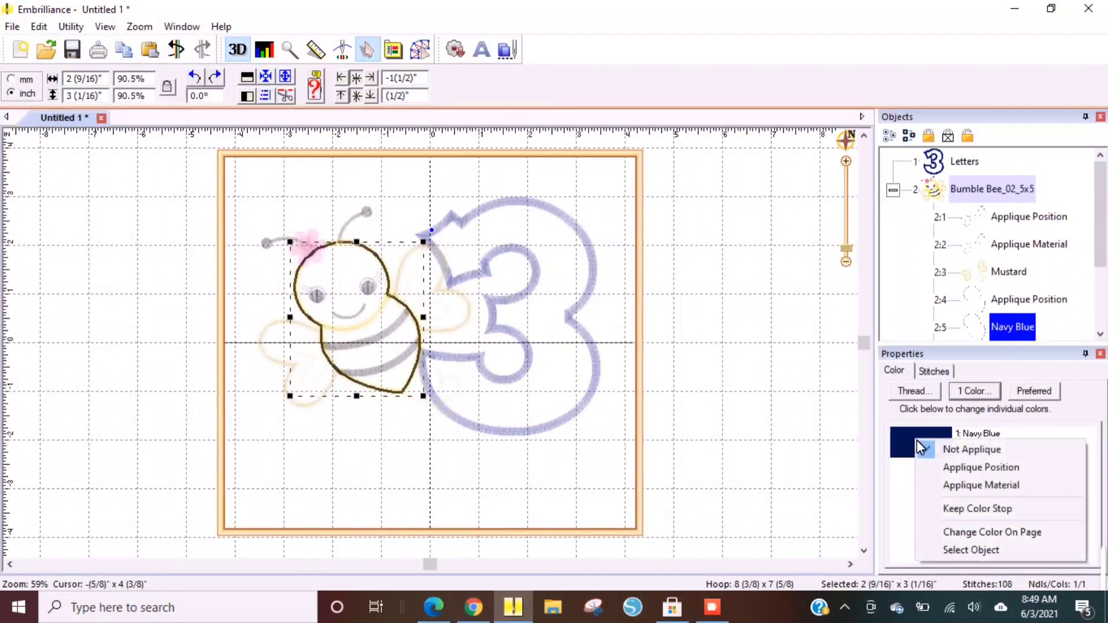
click(961, 488)
- Review the bee's remaining Black, Canary Yellow, Floral Pink and face colours, then reselect the 3
scroll(967, 332, down, 3)
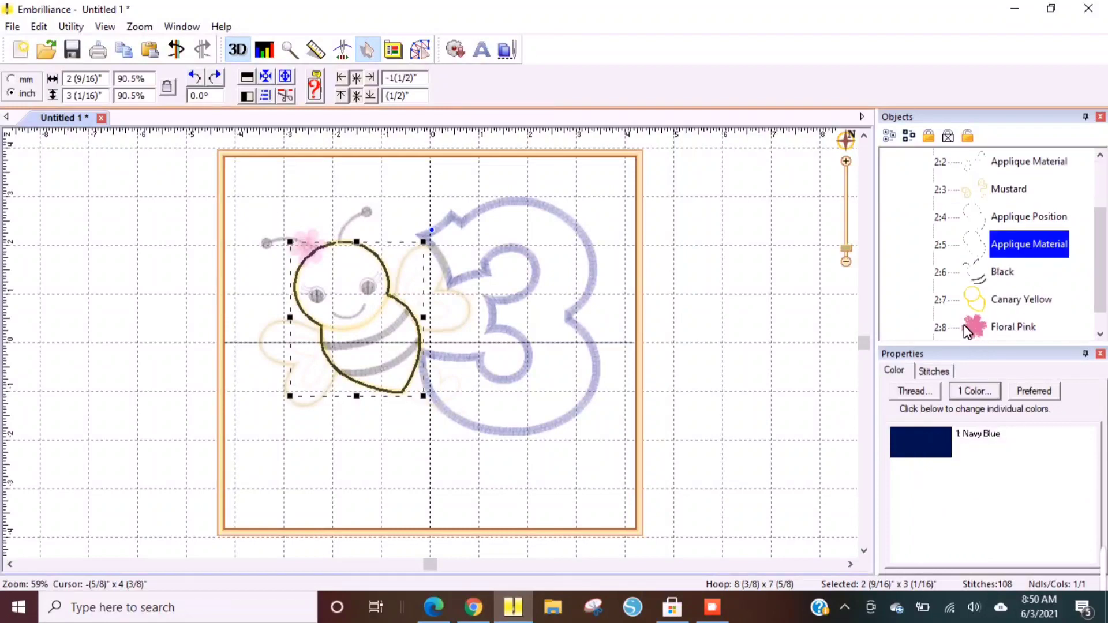
click(985, 278)
click(986, 300)
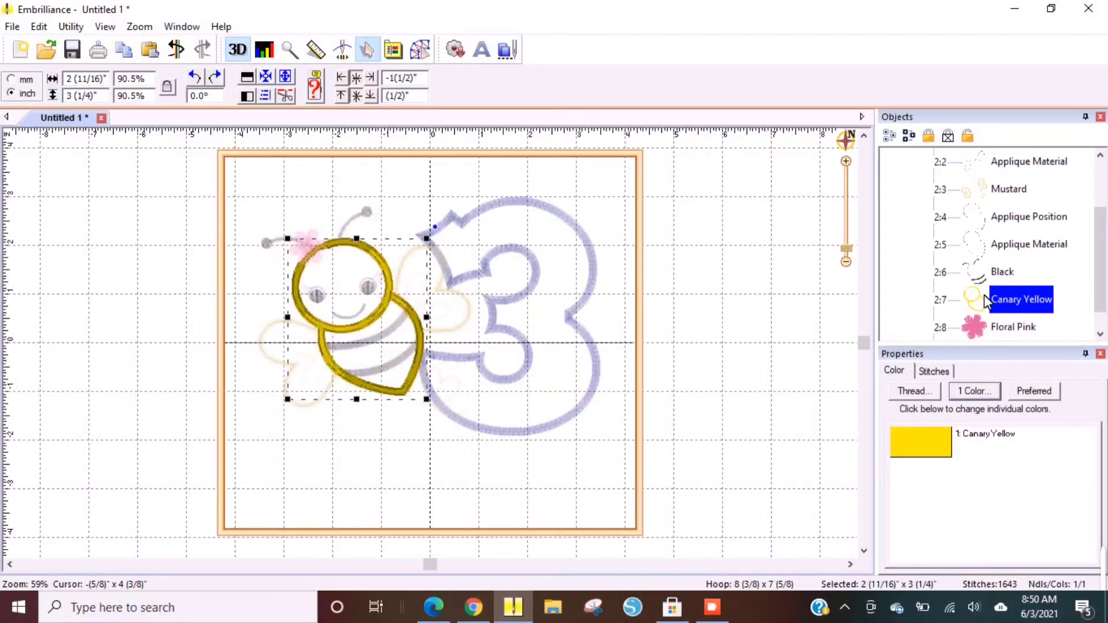
click(982, 333)
scroll(980, 337, down, 1)
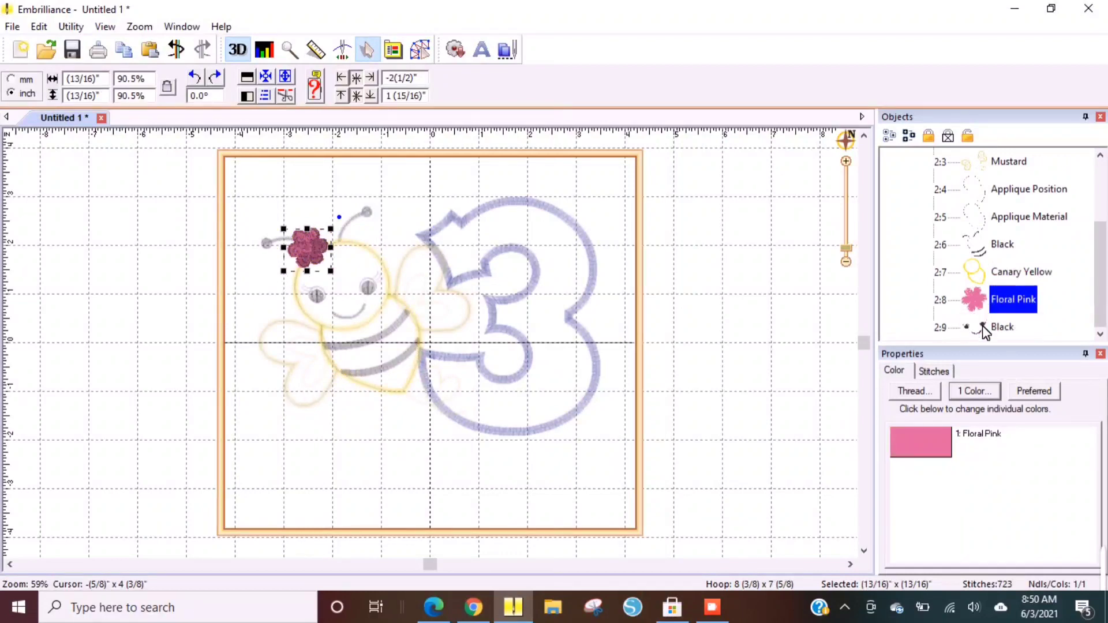
click(981, 327)
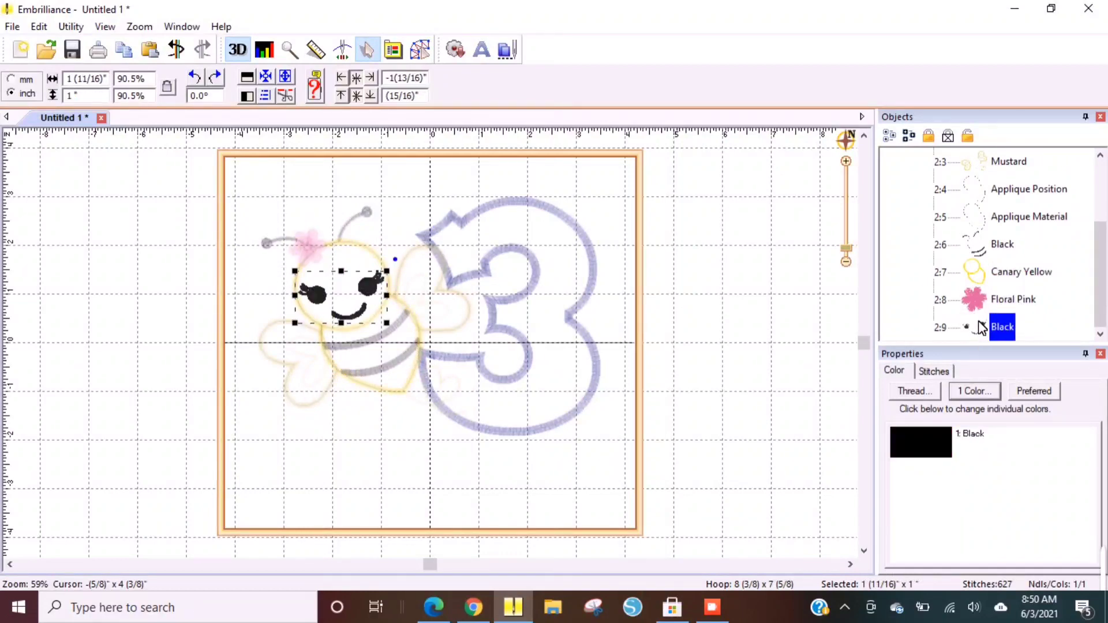
scroll(1101, 271, up, 4)
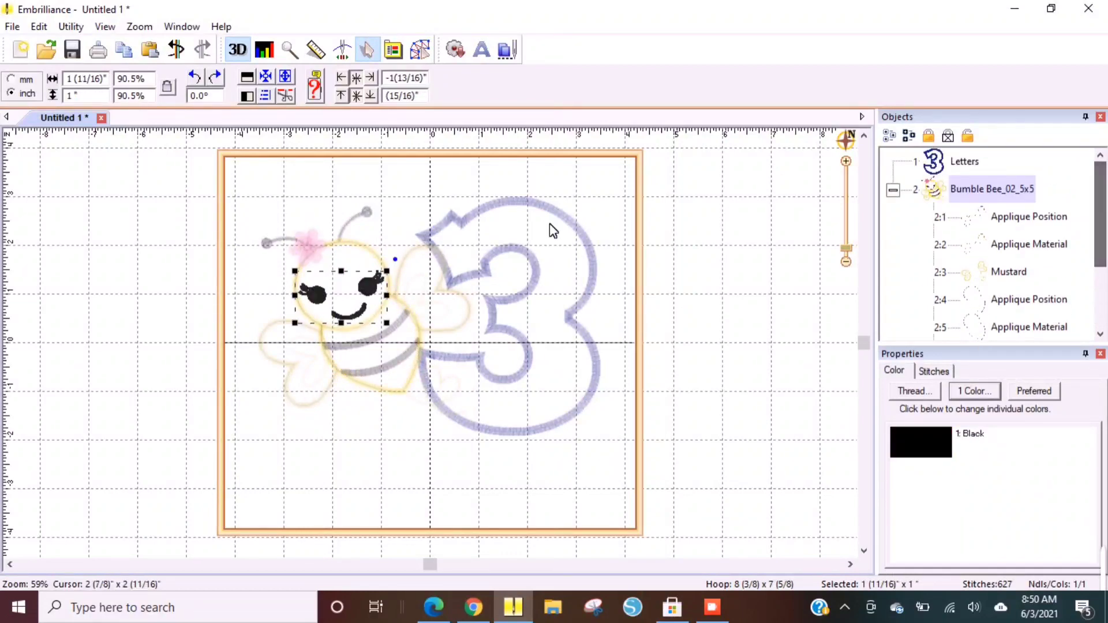
click(960, 162)
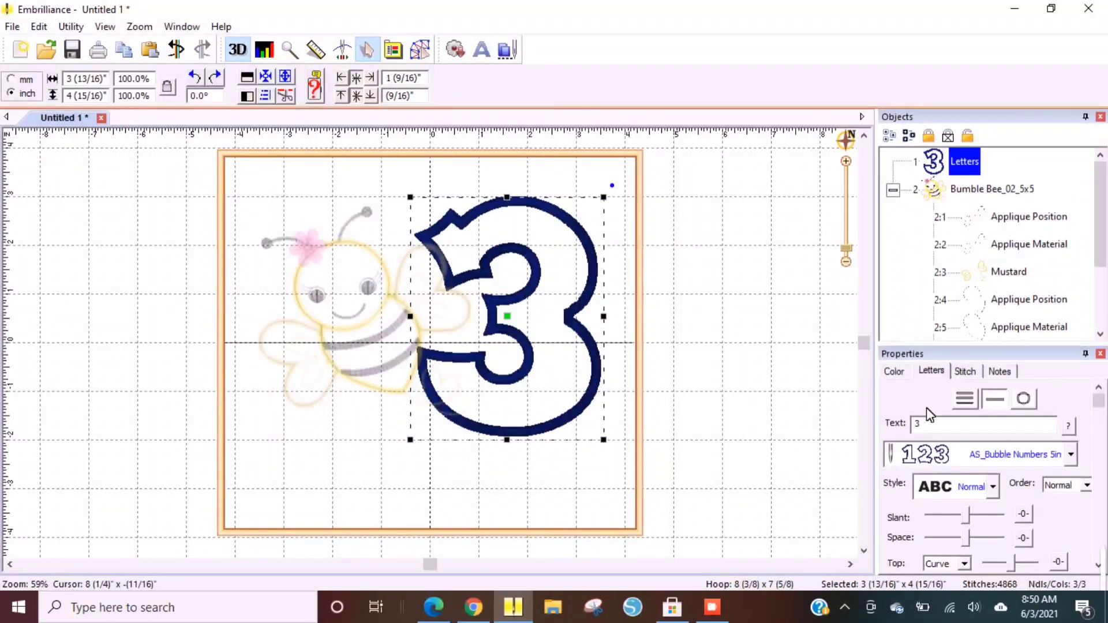
- Search threads for 'black' and give the 3's outline Madeira Poly 1800 Emerald Black
click(893, 371)
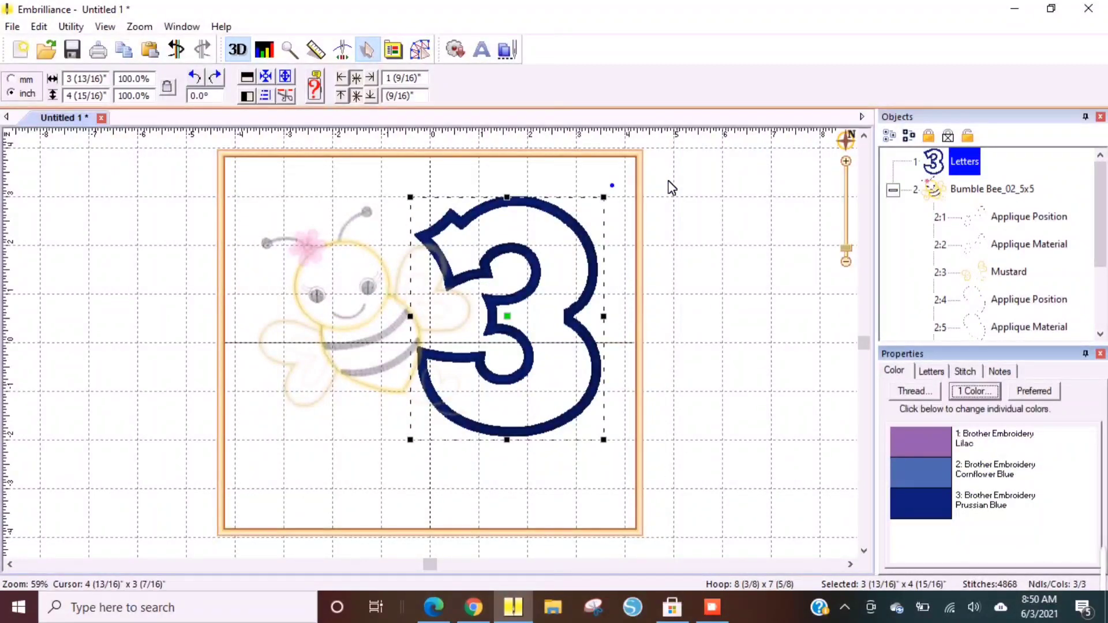
click(920, 503)
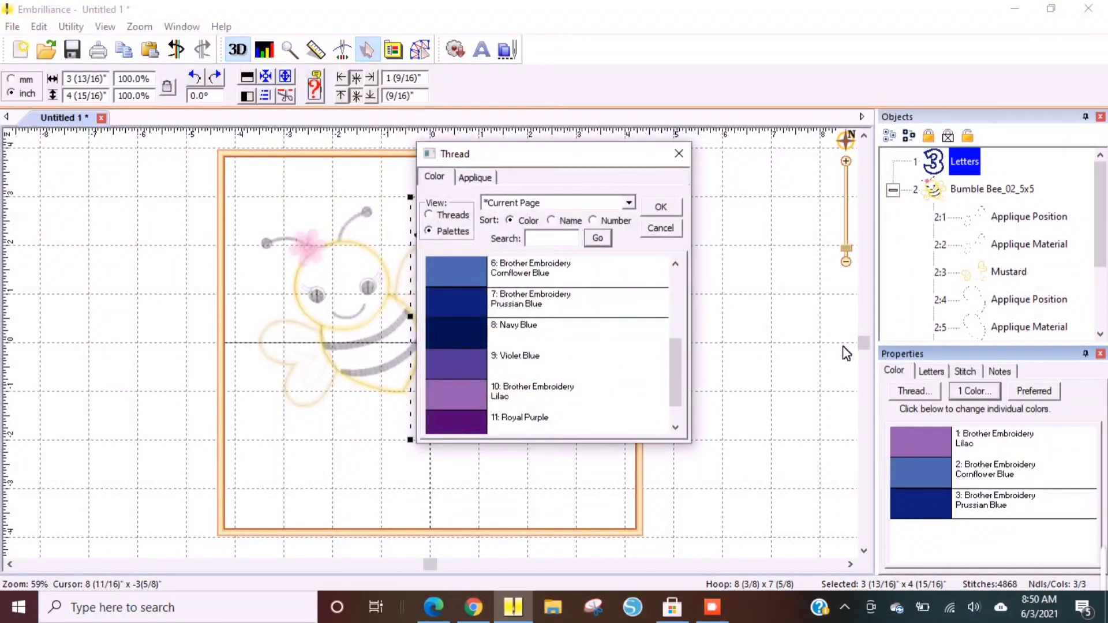
click(428, 215)
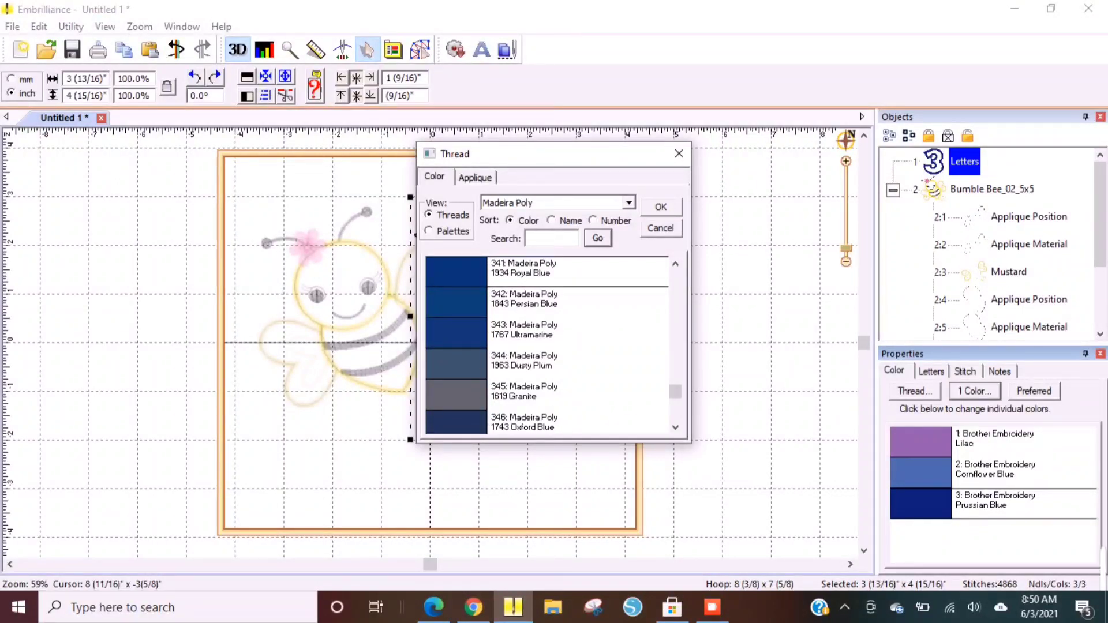
text(black)
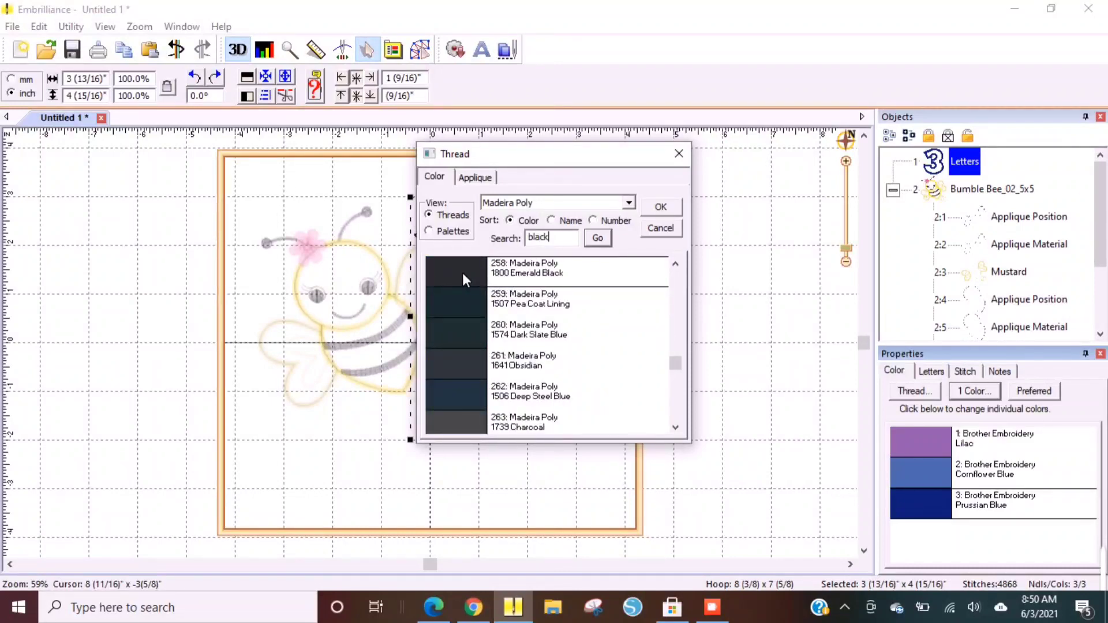
click(661, 208)
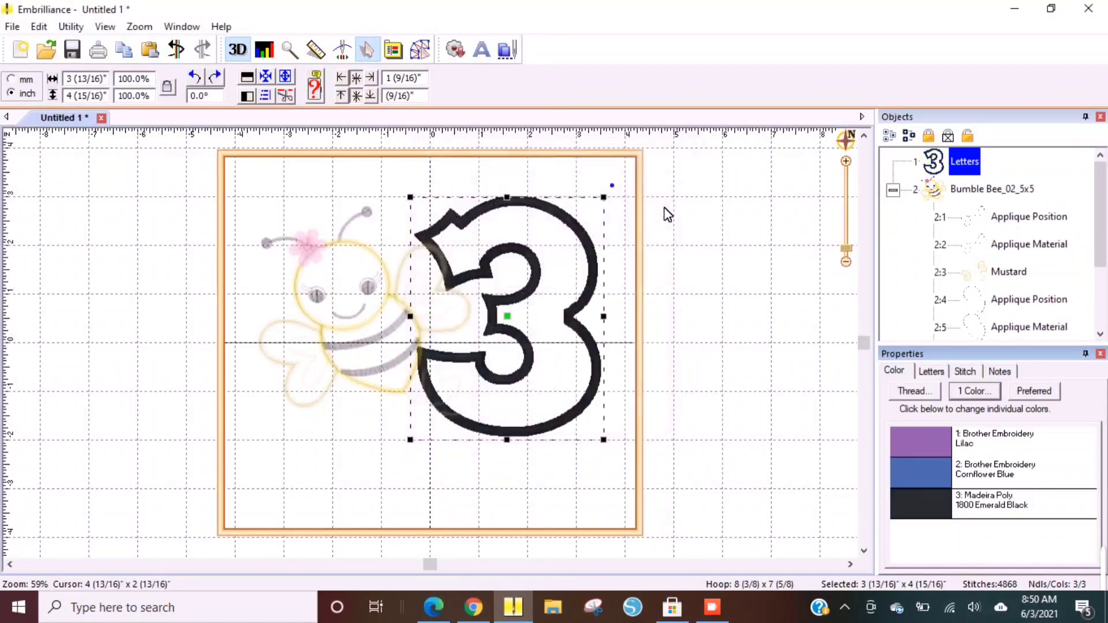
- Shift the bee down-left and rotate it slightly clockwise with arrow-key nudges
click(393, 467)
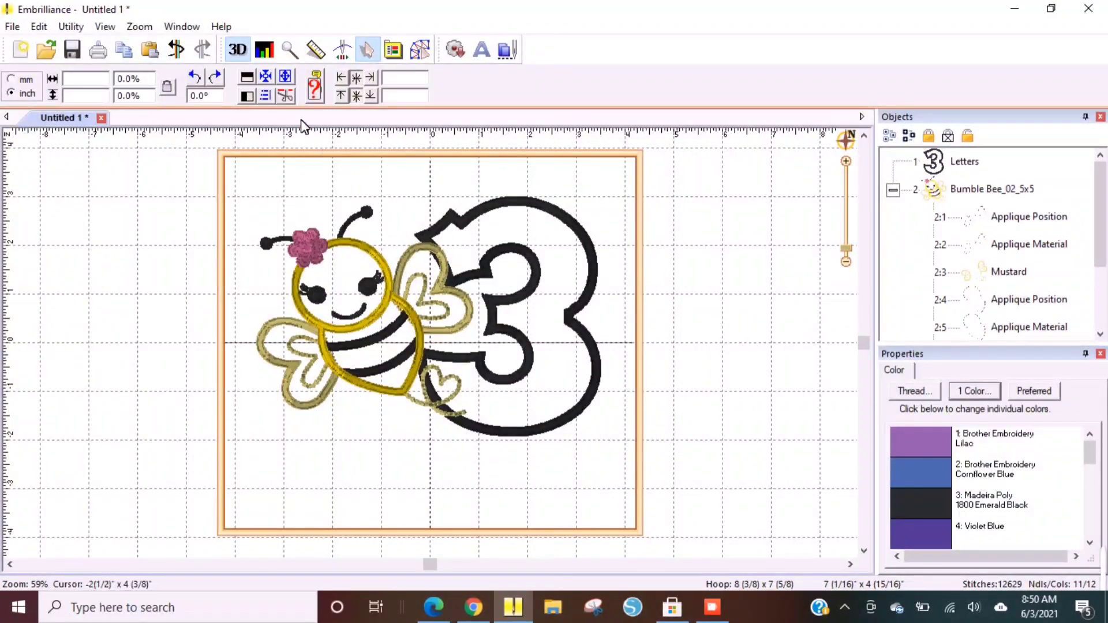
click(369, 320)
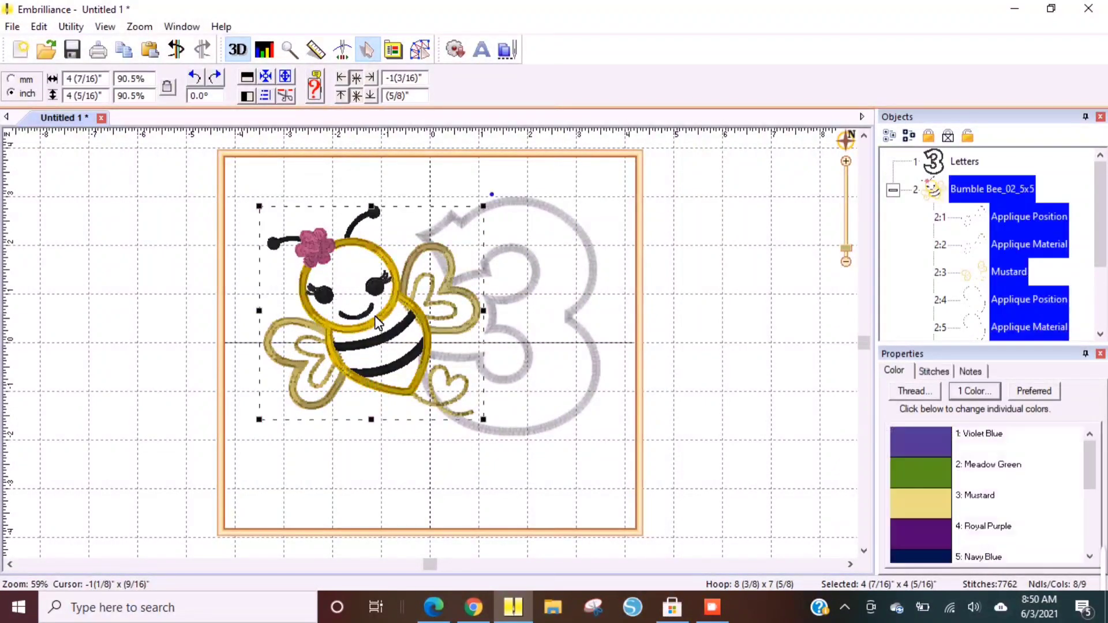
mouse_move(372, 324)
mouse_down()
mouse_move(364, 349)
mouse_move(375, 338)
mouse_up()
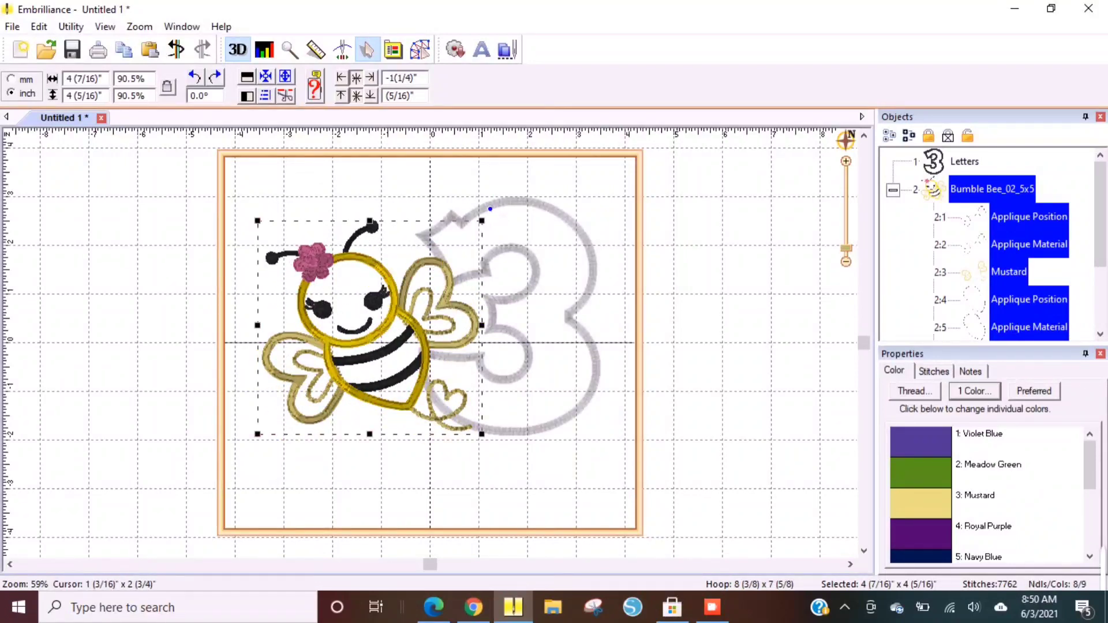
key(ctrl+Right)
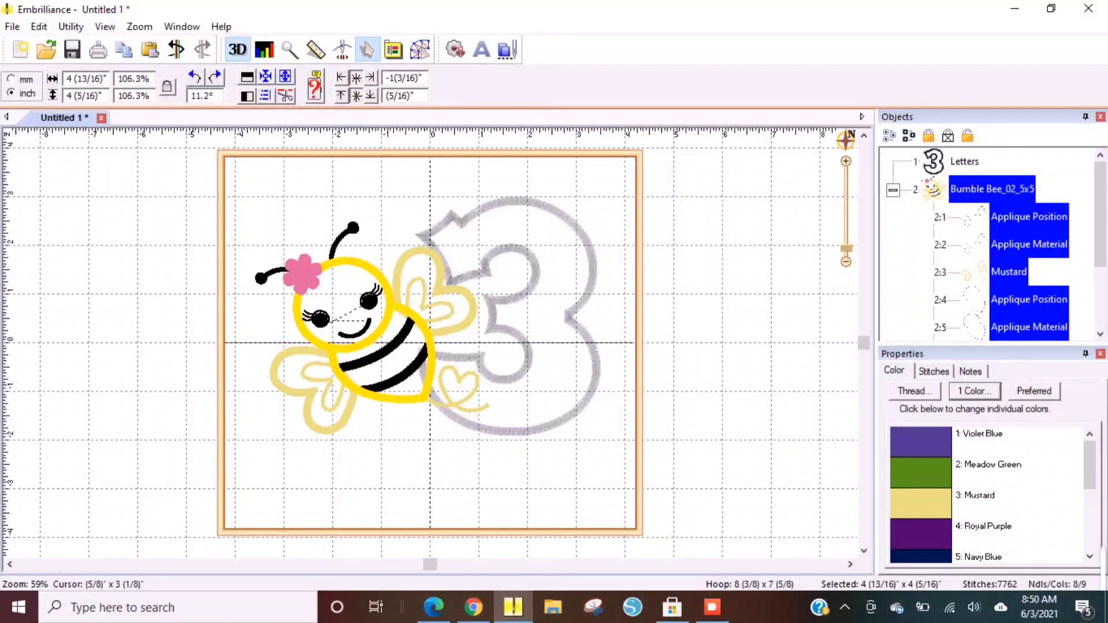
key(Left)
key(Down)
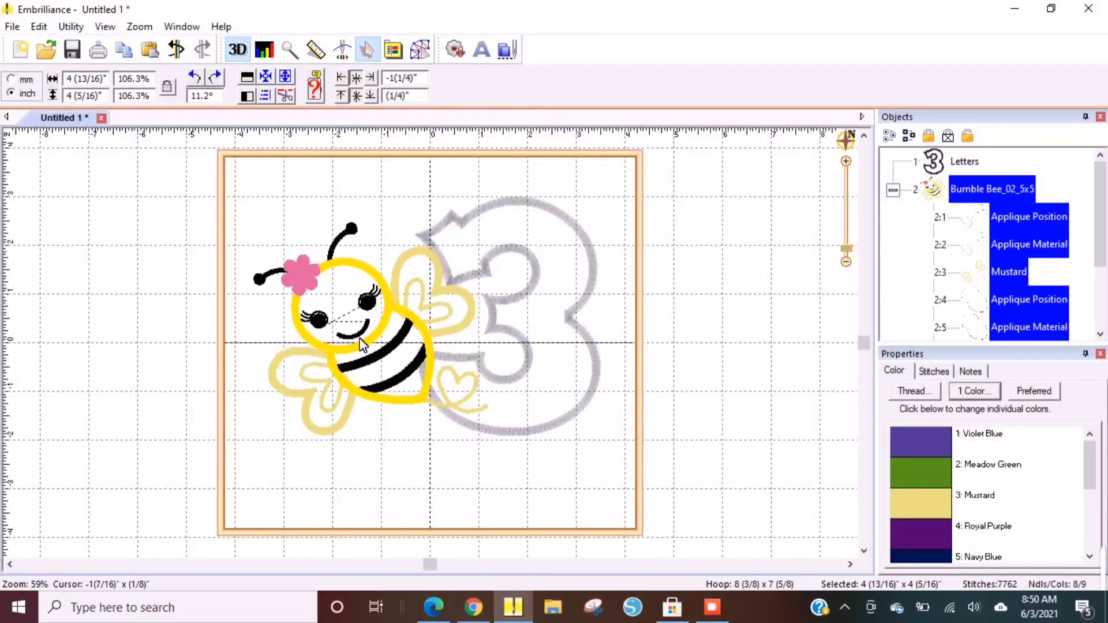
click(397, 186)
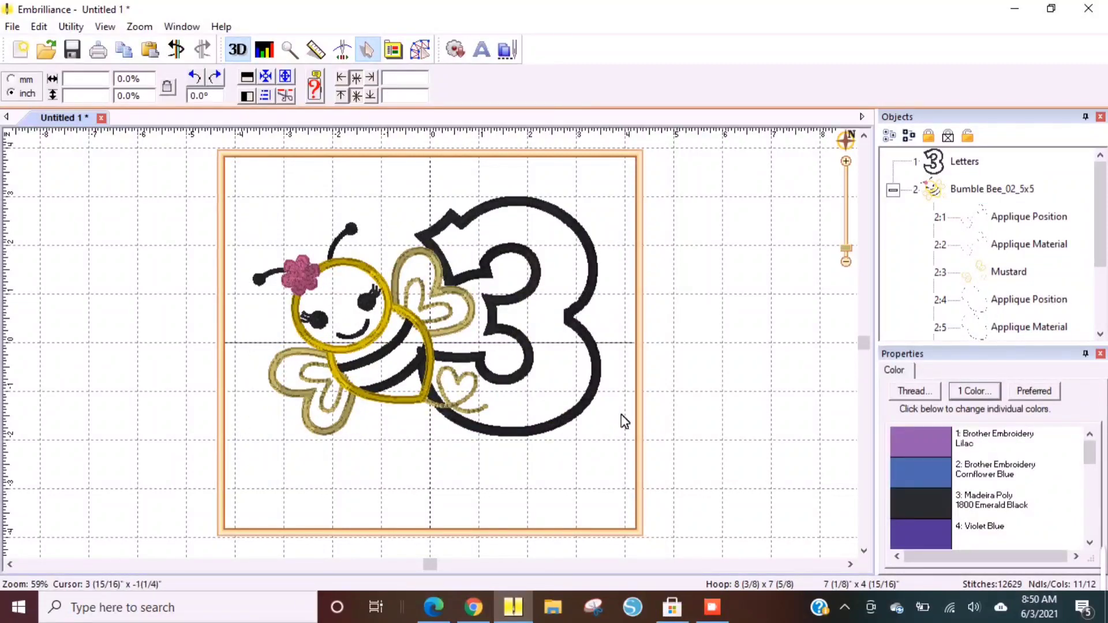
- Nudge the number 3 slightly to the right
click(358, 310)
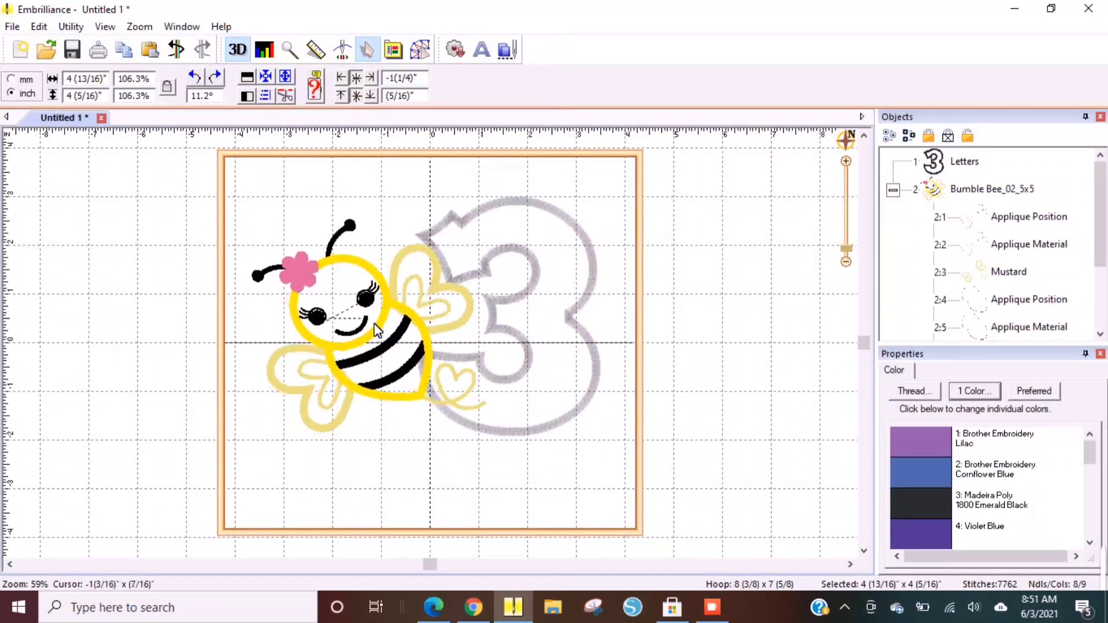
click(492, 522)
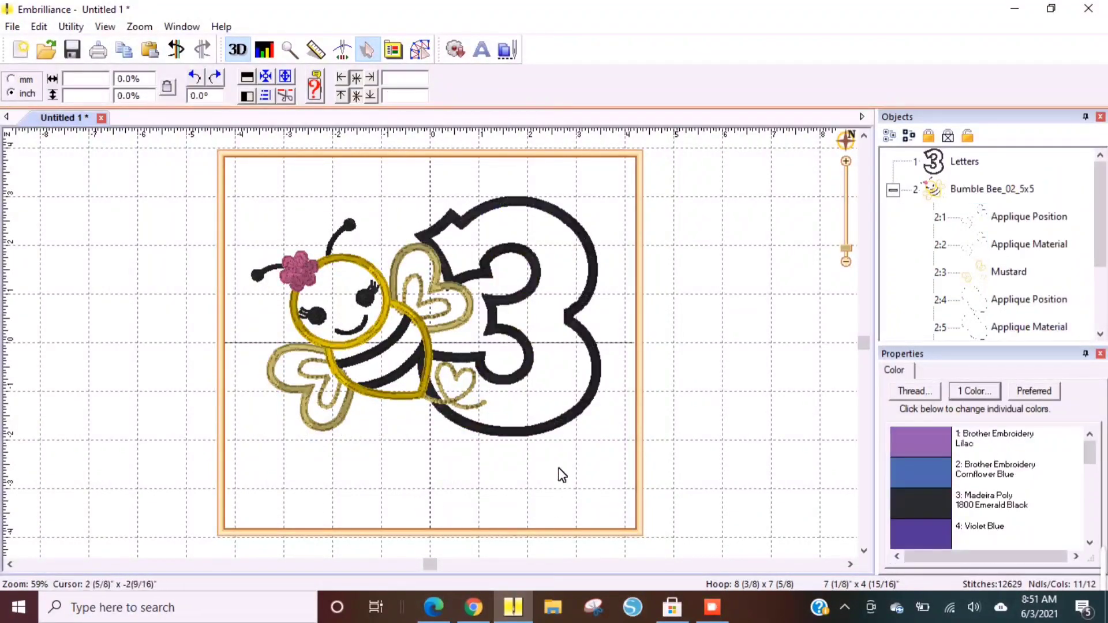
click(475, 276)
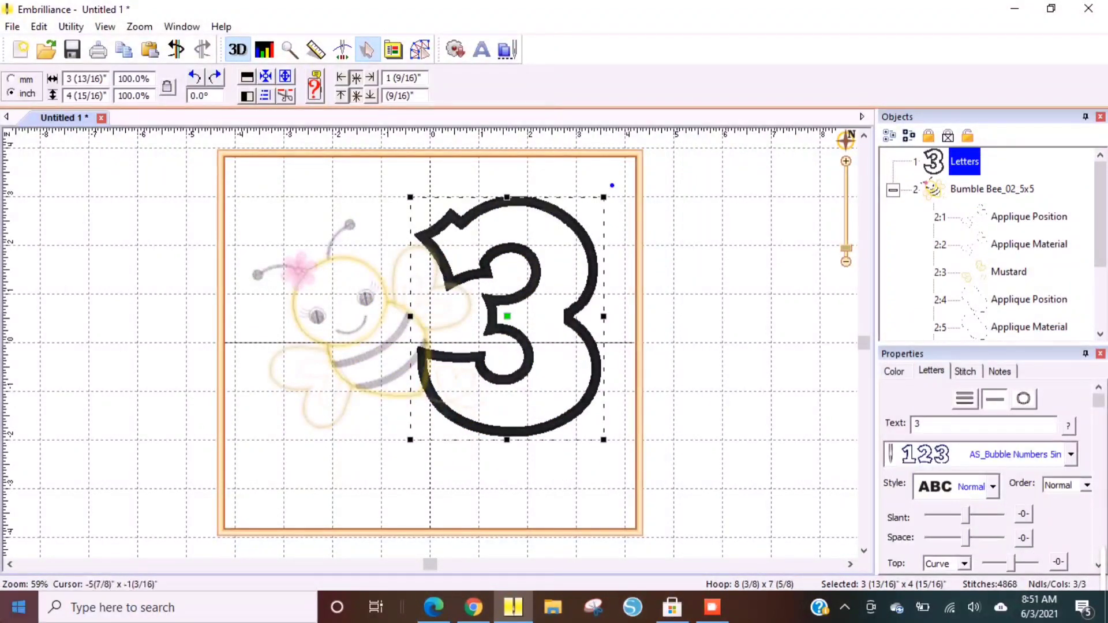
key(Right)
key(Right)
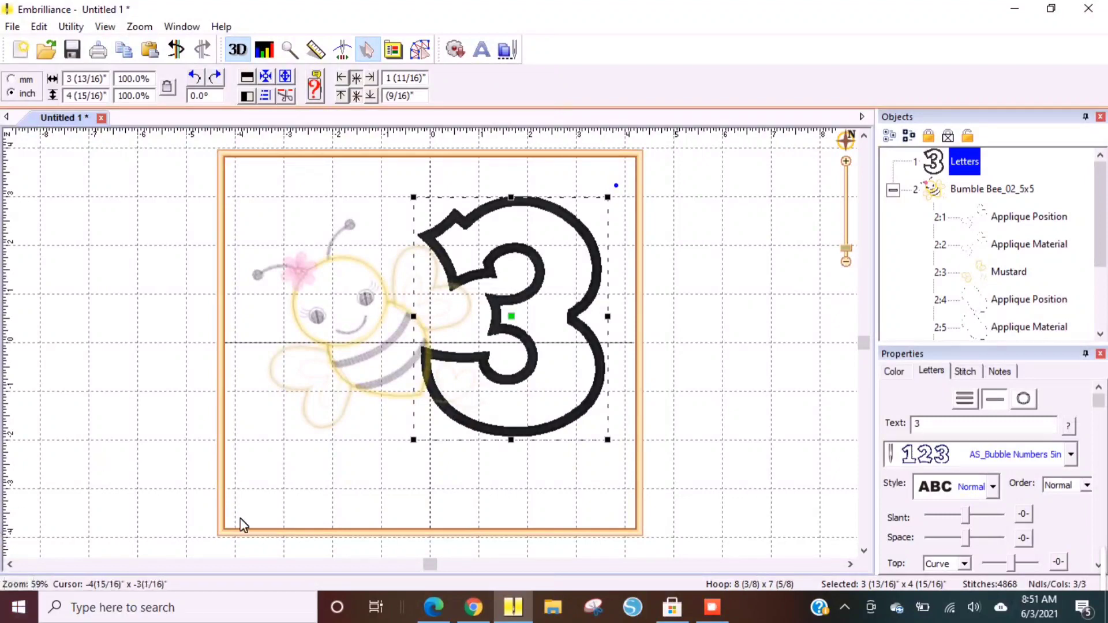
click(365, 176)
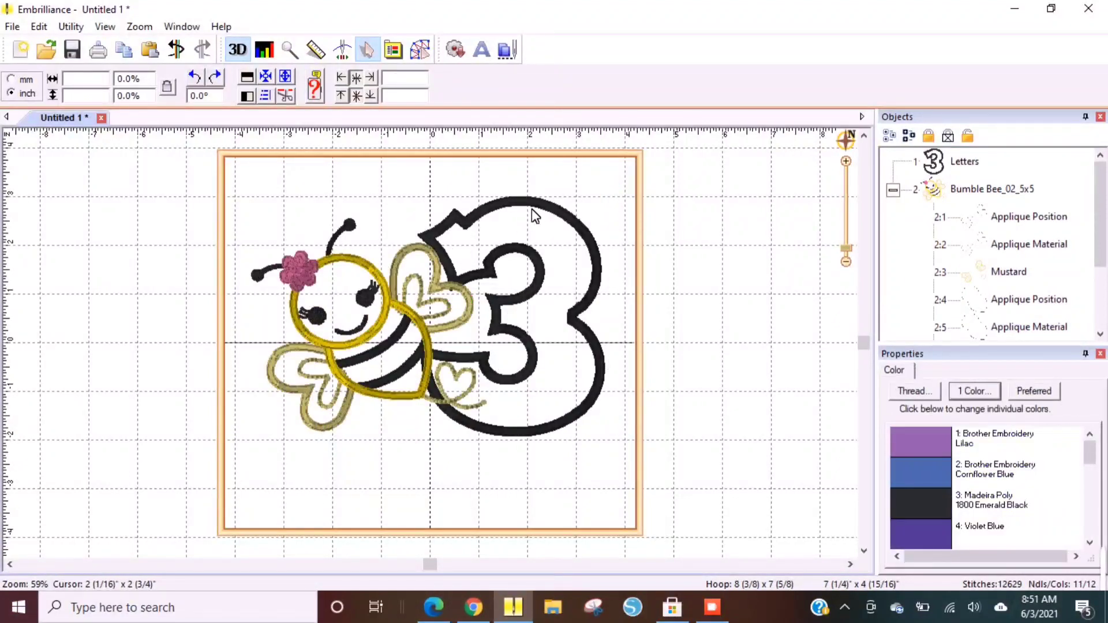
- Shrink the bee to 94.3%, tilt it to -2.5°, and move it up-left
click(419, 337)
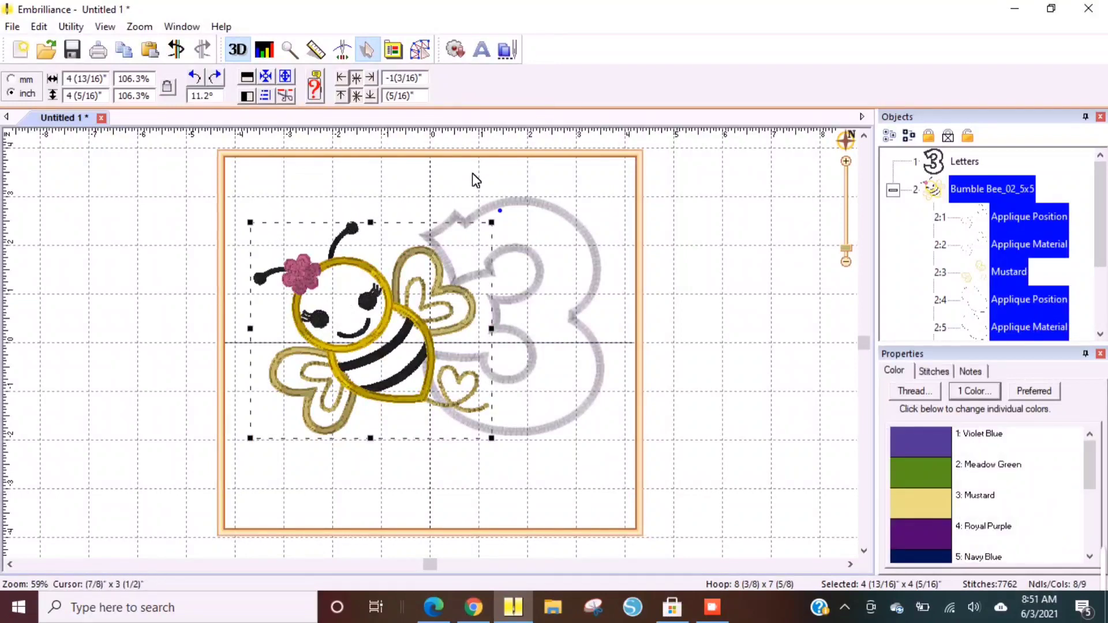
click(434, 195)
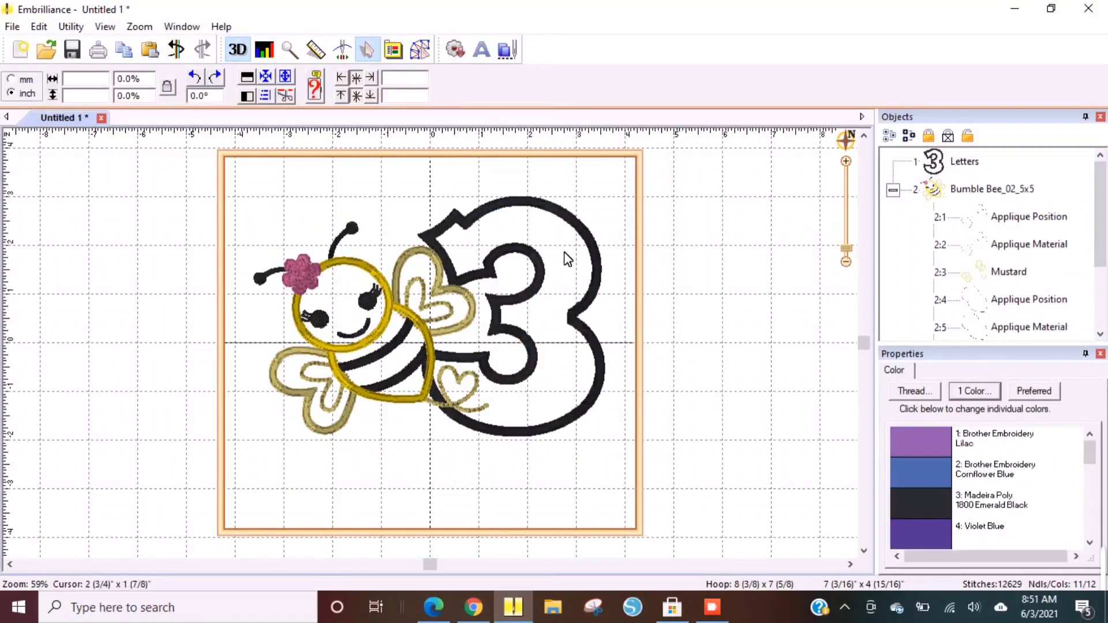
click(430, 334)
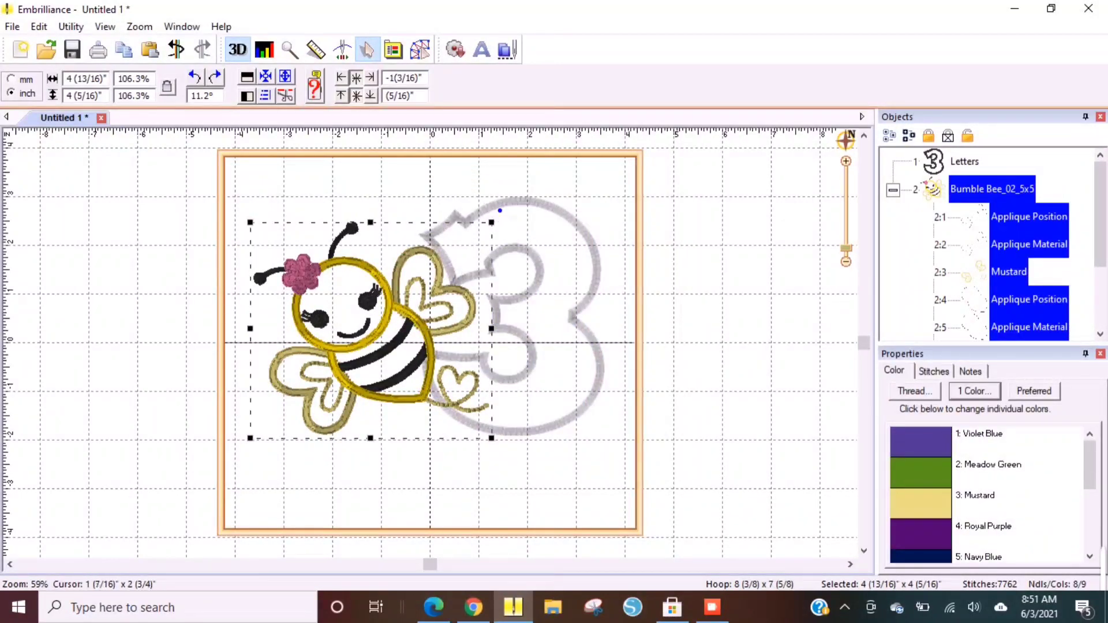
mouse_move(500, 210)
mouse_down()
mouse_move(517, 221)
mouse_move(495, 197)
mouse_move(515, 221)
mouse_up()
drag(370, 335, 361, 331)
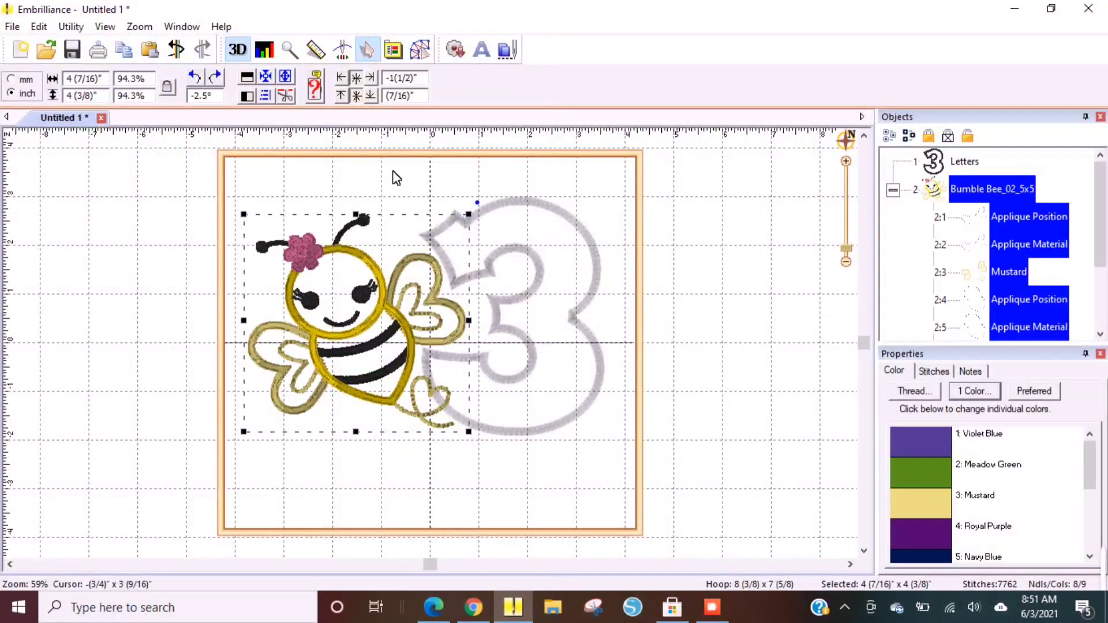
click(403, 198)
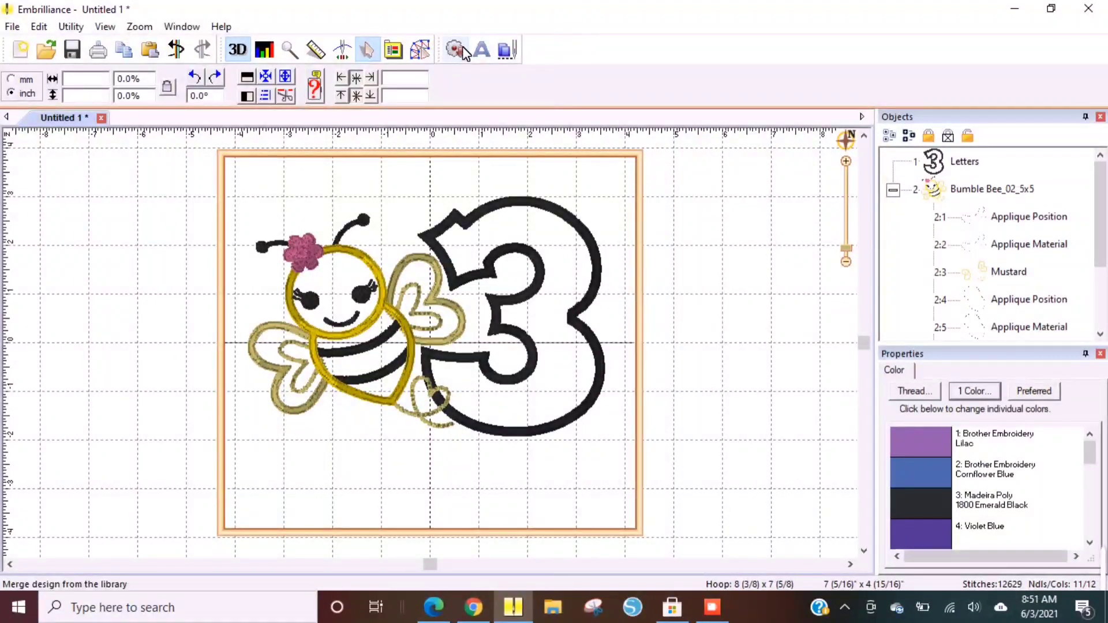
- Add the lettering 'Jocelyn' in the I2SAnonymous 1_5in font
click(487, 53)
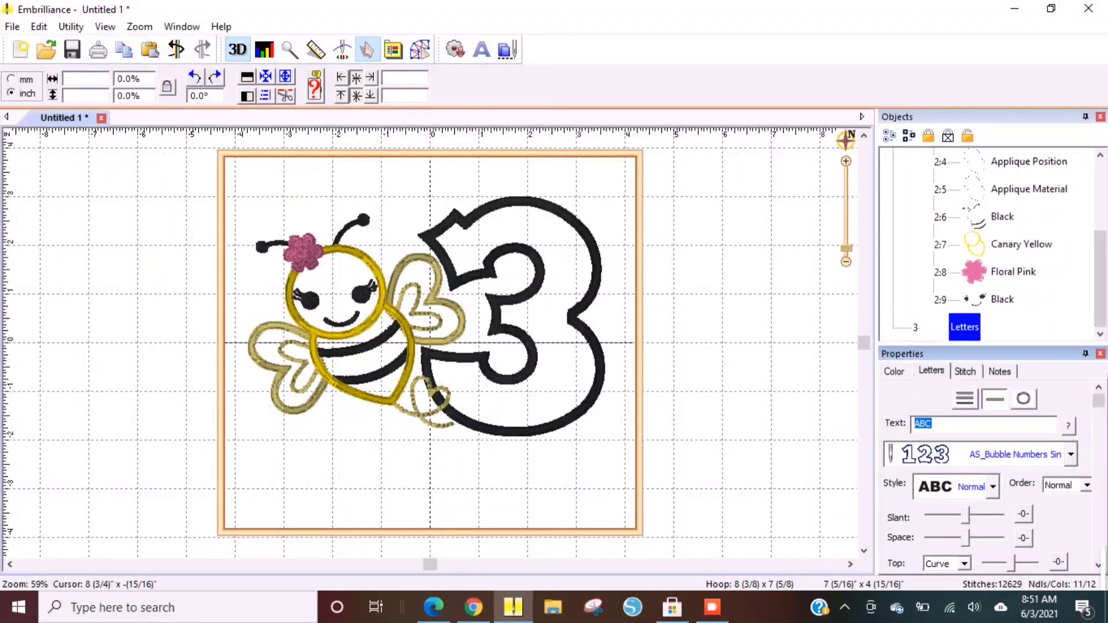
text(Jocelyn)
click(1072, 454)
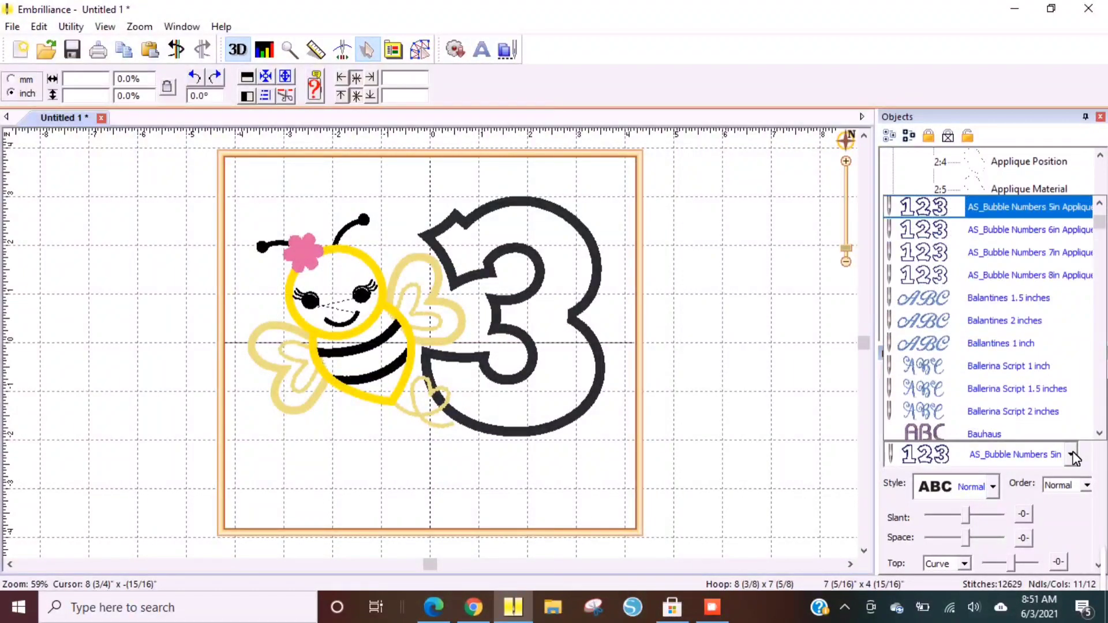
scroll(1051, 289, up, 5)
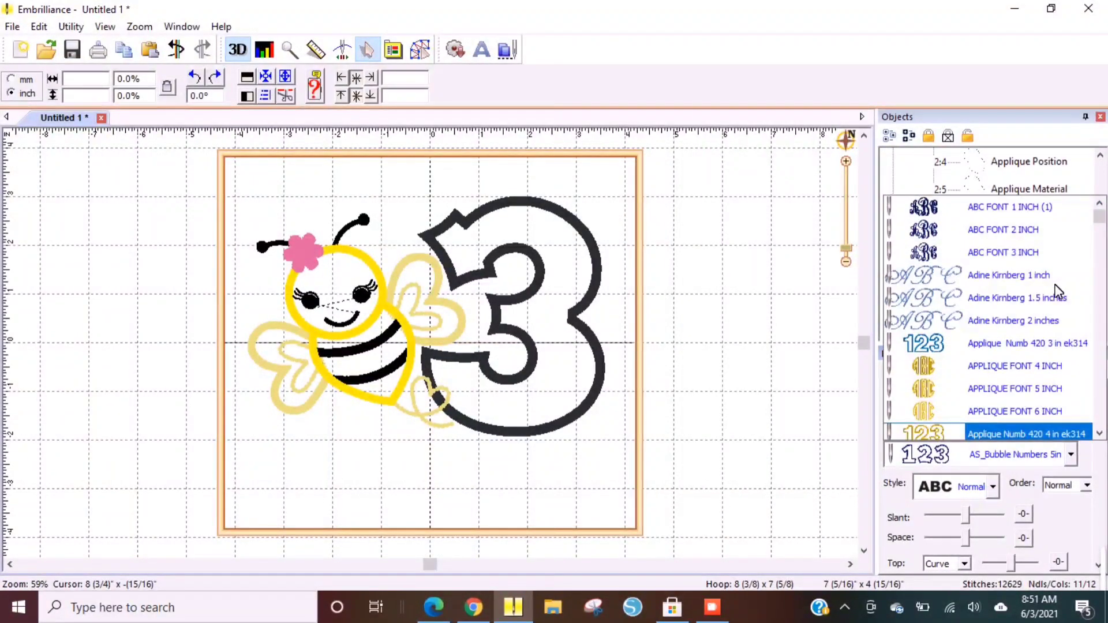
scroll(1050, 297, down, 4)
scroll(1044, 305, down, 10)
scroll(1045, 307, down, 10)
scroll(1044, 307, down, 8)
scroll(1043, 302, down, 10)
scroll(1043, 306, down, 10)
scroll(1042, 303, down, 5)
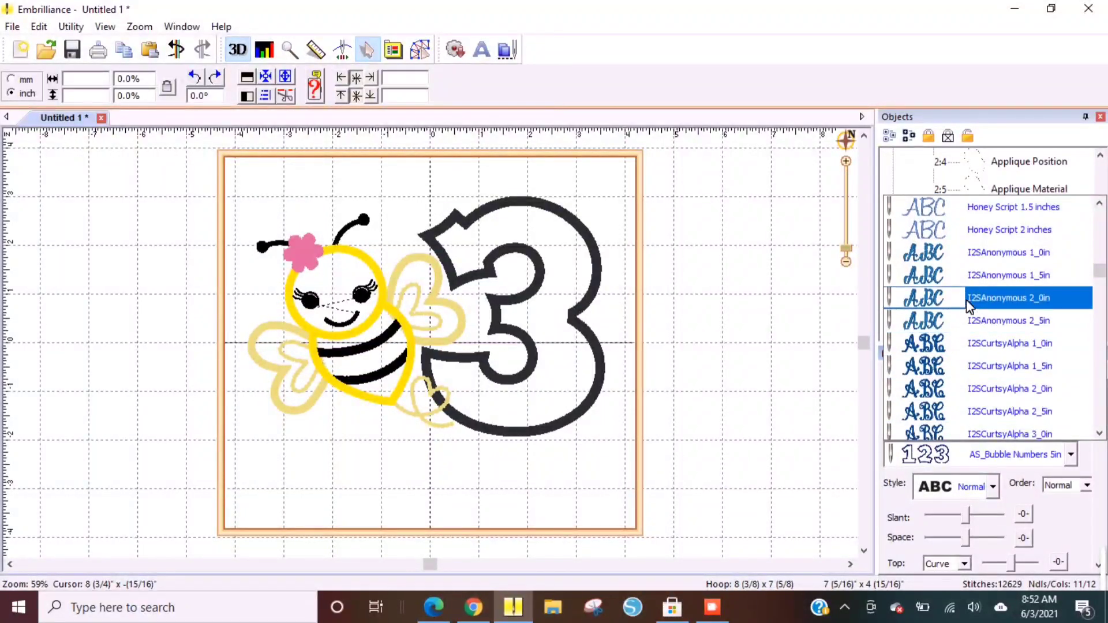
click(996, 276)
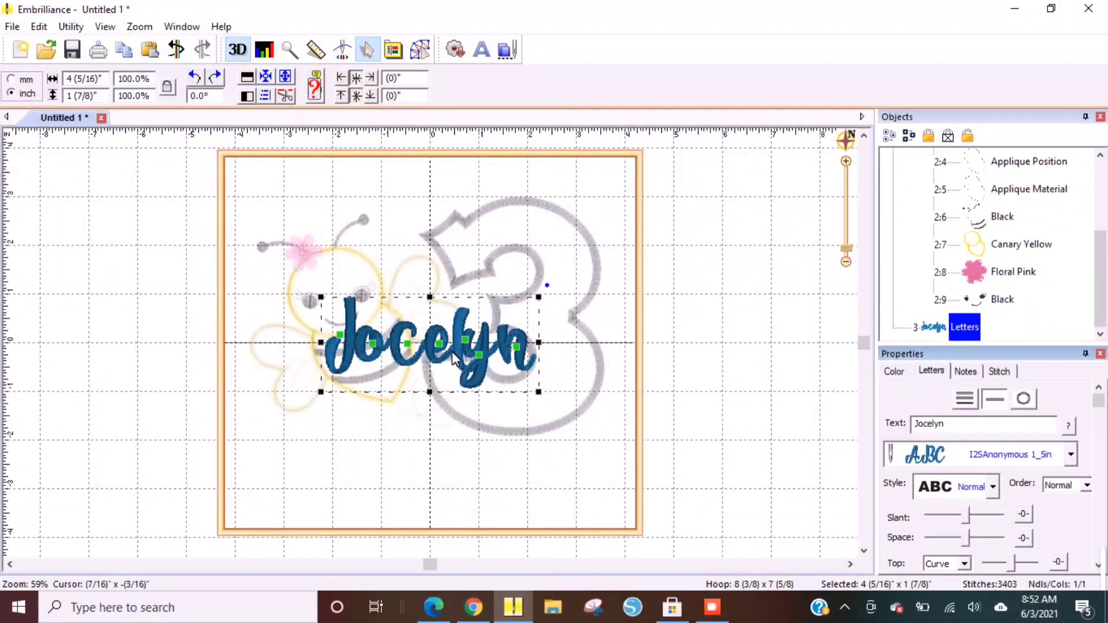
- Move Jocelyn below the bee and 3 and stretch it to about 6 1/8 inches wide
drag(454, 349, 455, 480)
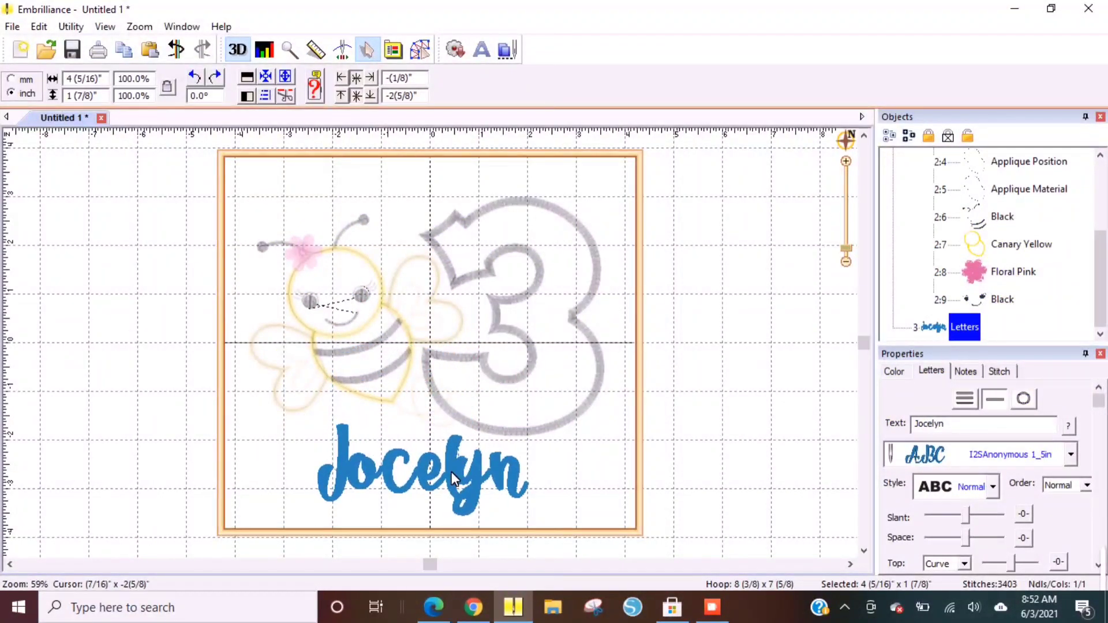
drag(533, 474, 571, 473)
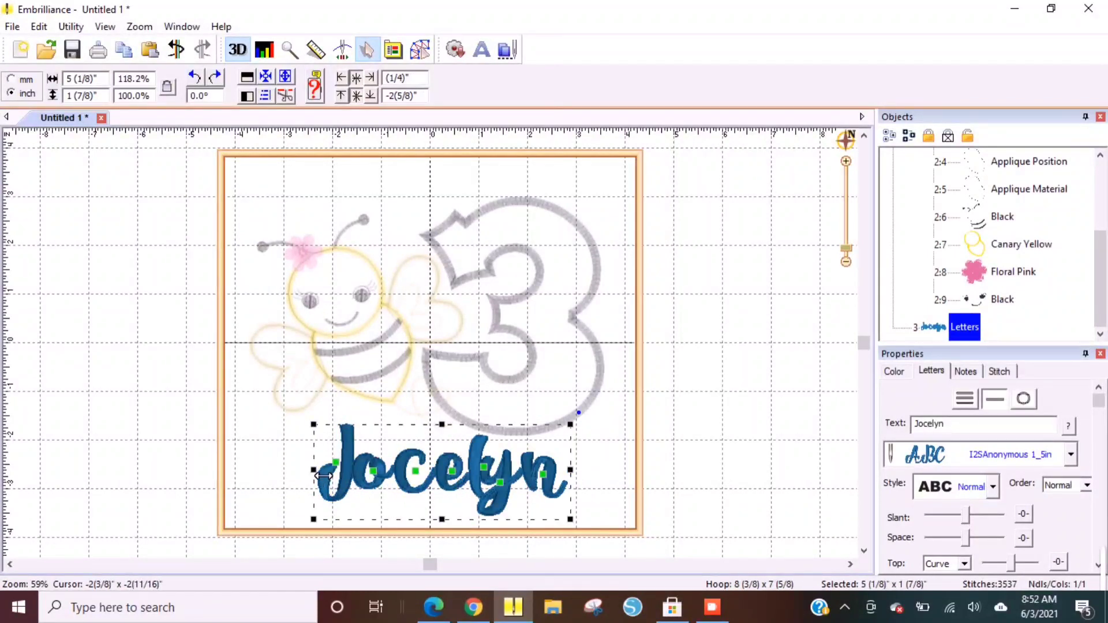
drag(322, 474, 281, 475)
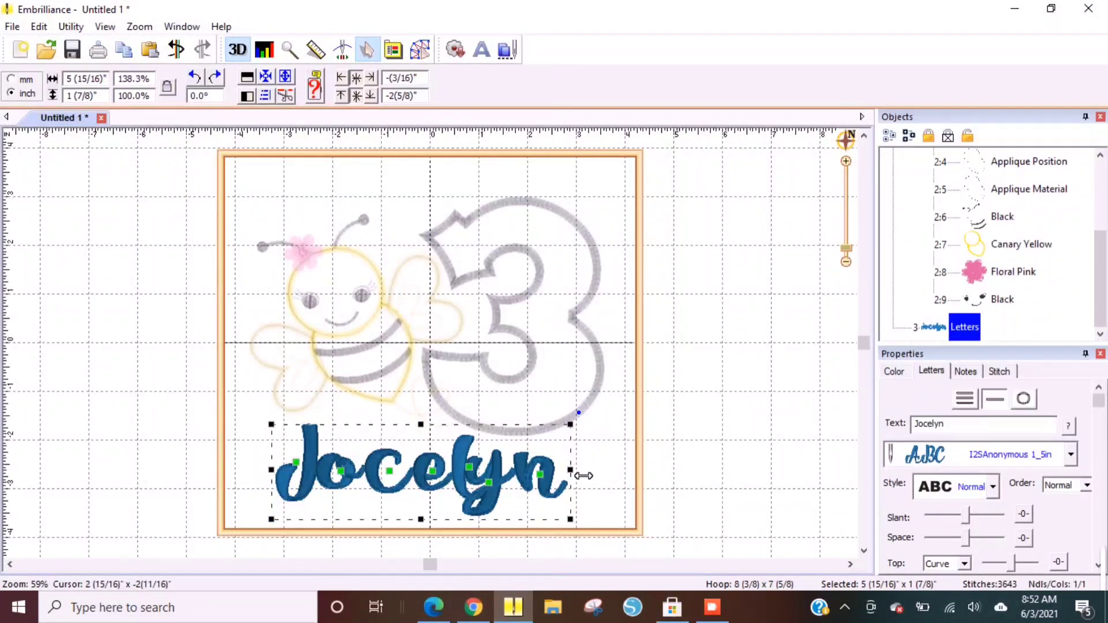
drag(580, 475, 589, 475)
drag(465, 488, 467, 485)
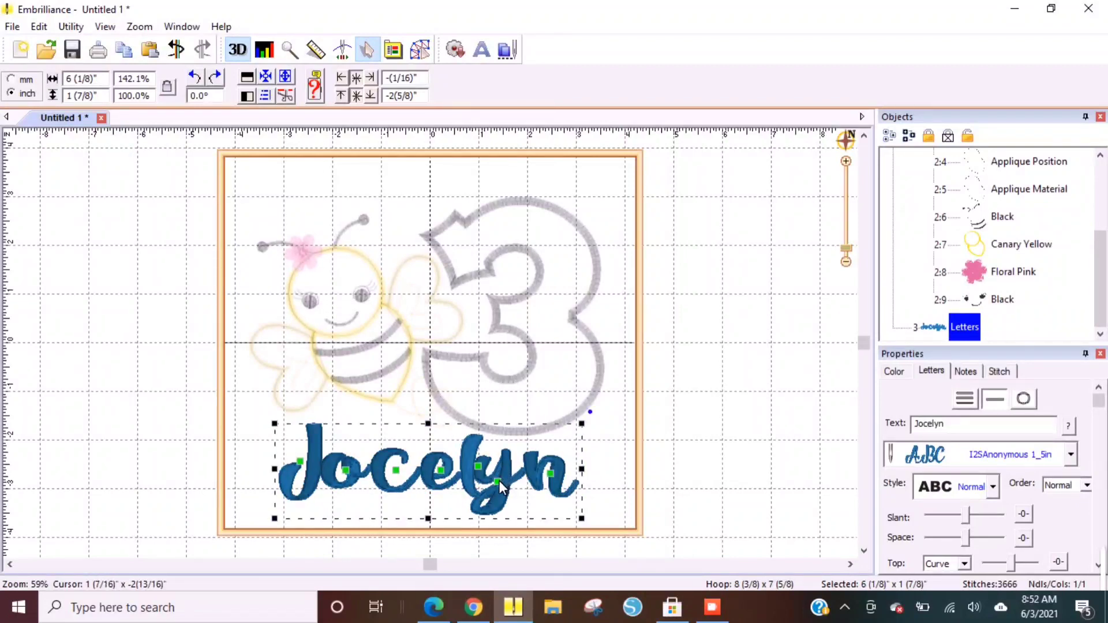
click(500, 480)
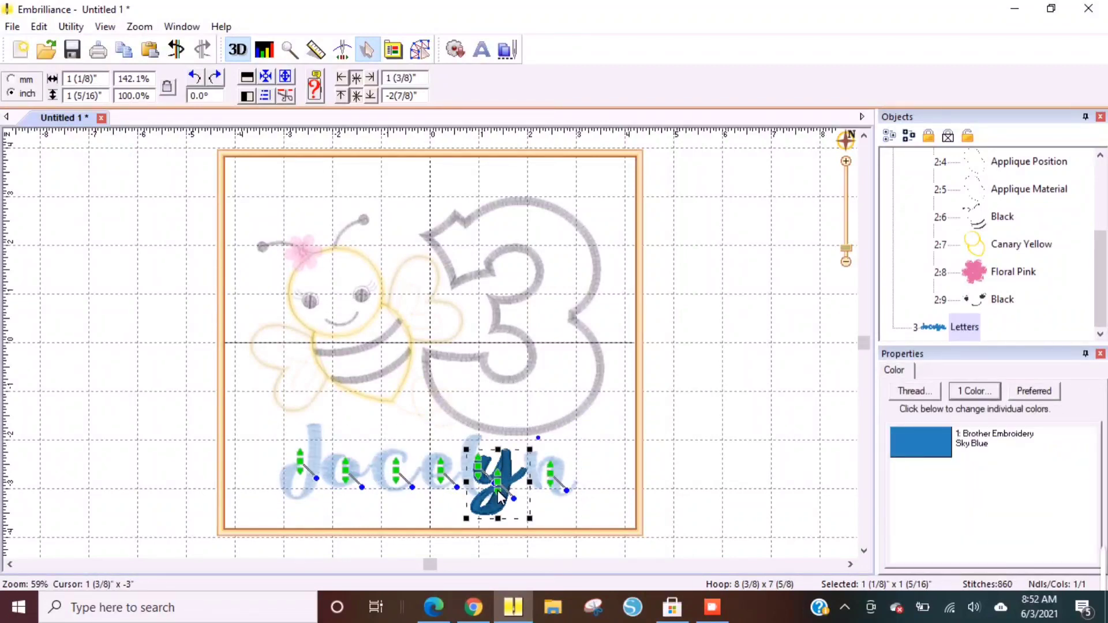
- Shift the letter y of Jocelyn slightly to the right
drag(499, 498, 505, 497)
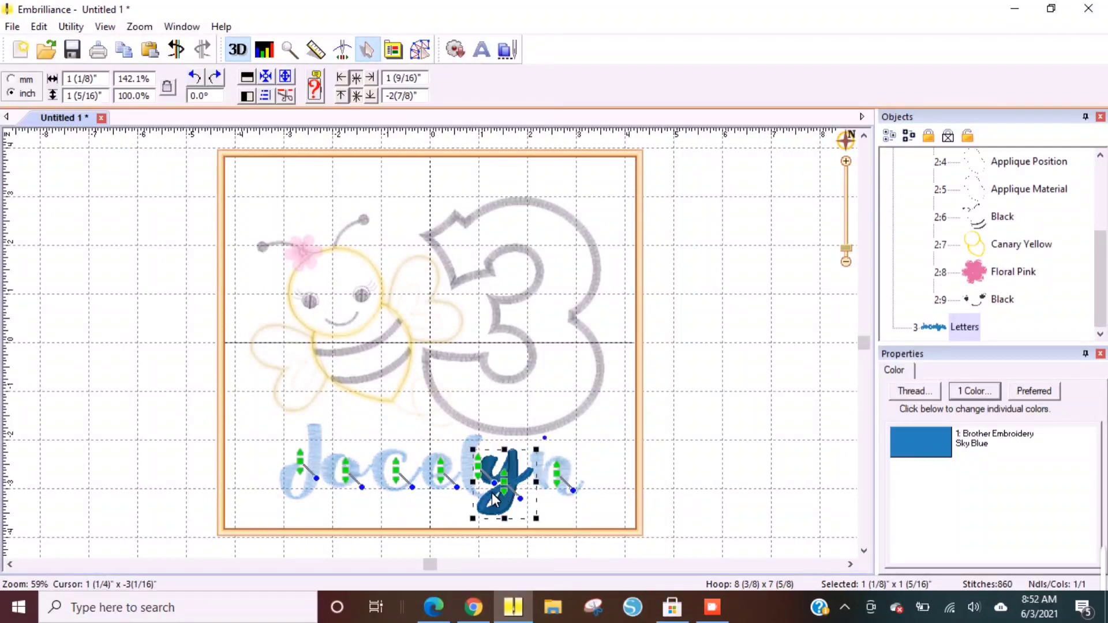
click(453, 504)
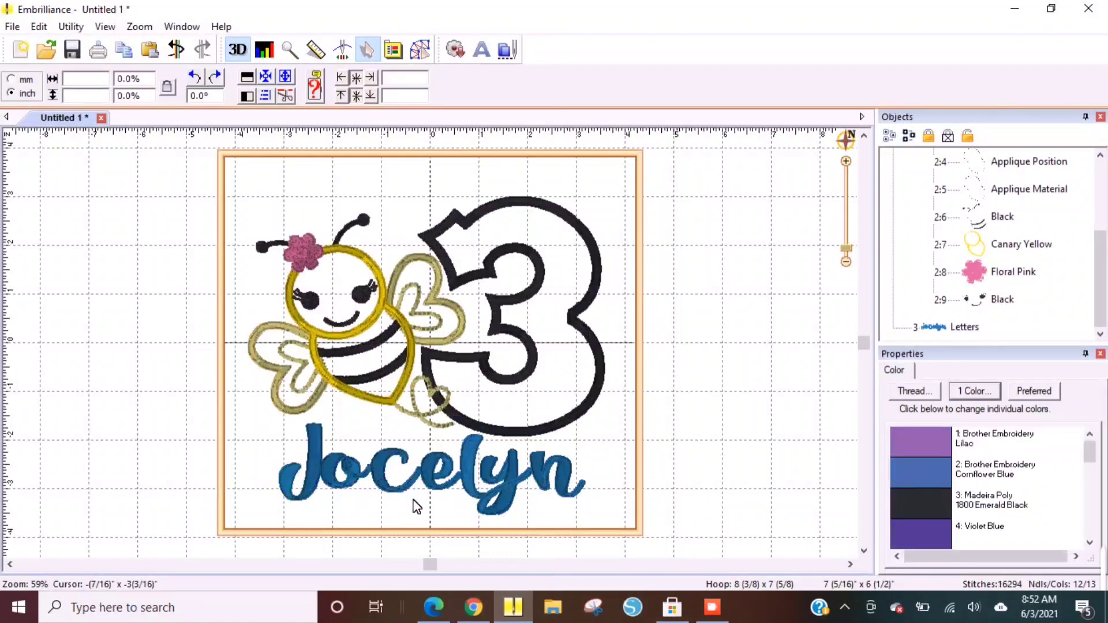
click(504, 487)
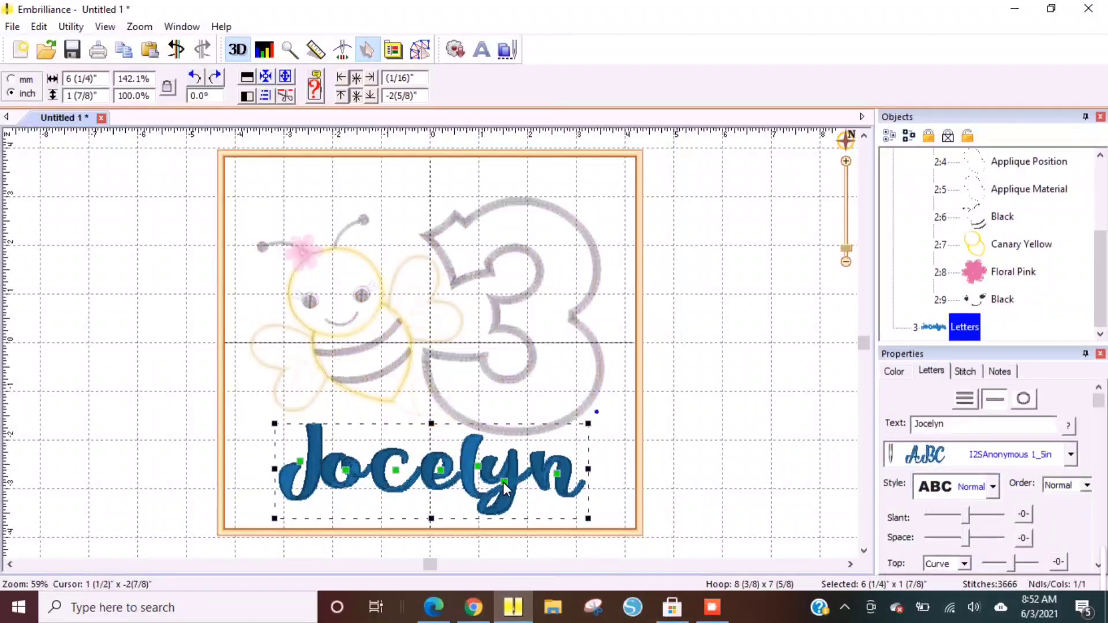
click(503, 484)
drag(504, 483, 551, 476)
click(441, 512)
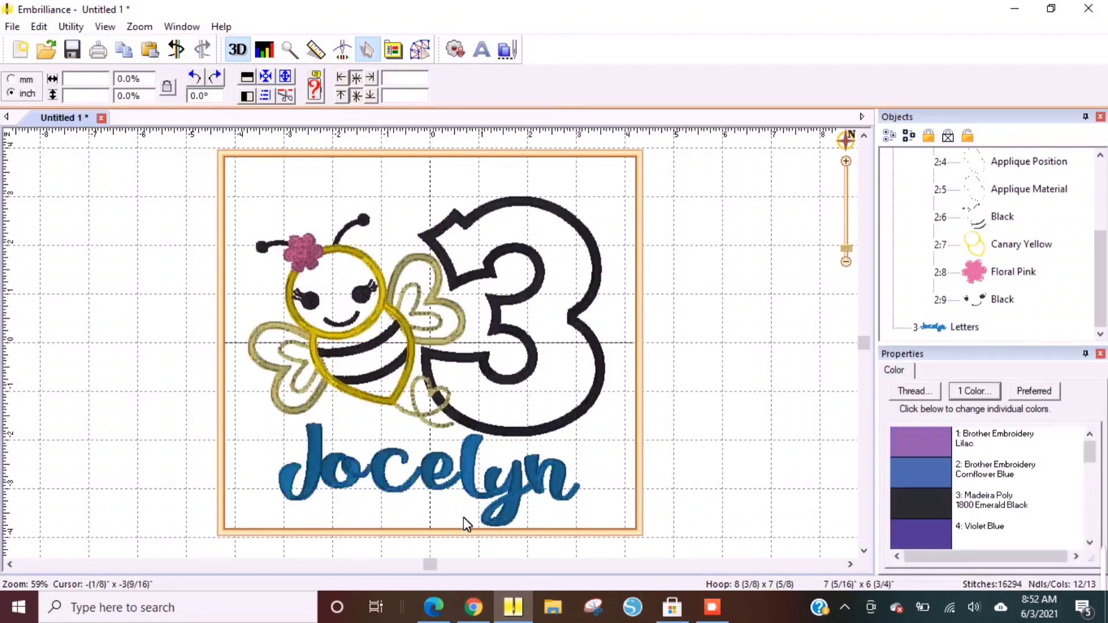
- Nudge Jocelyn's e, o and J into better positions and preview the full-colour design
click(436, 470)
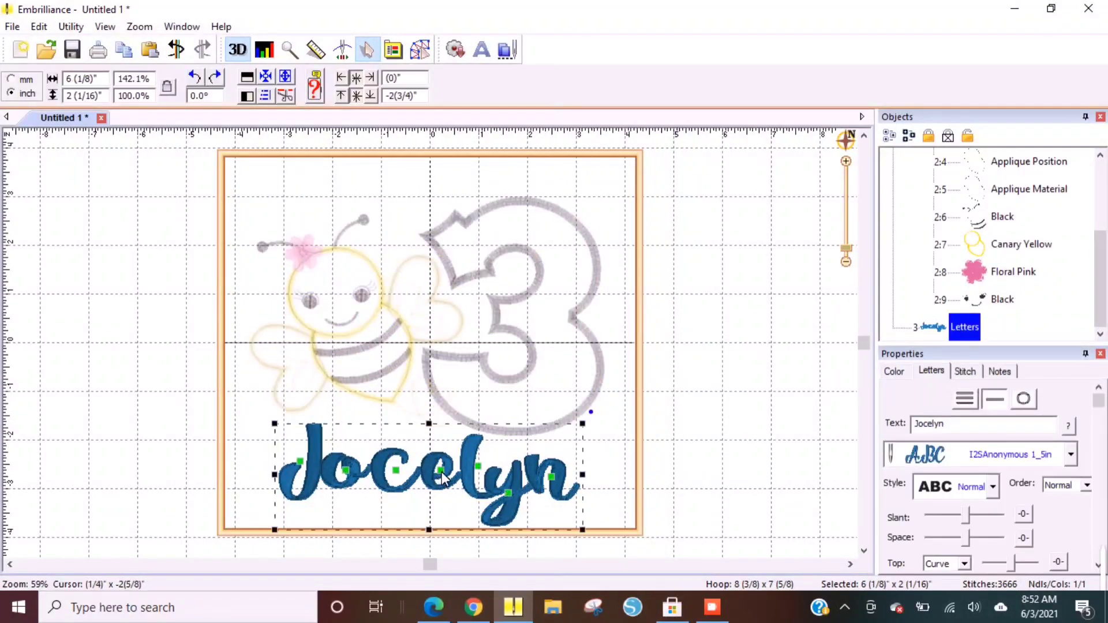
click(442, 477)
drag(440, 482, 444, 487)
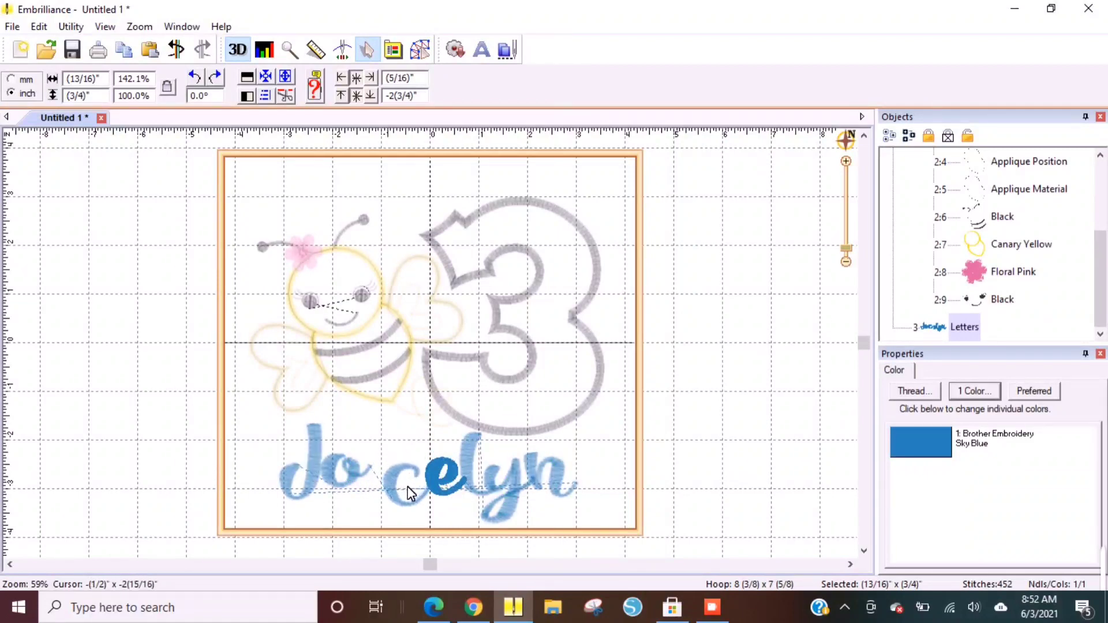
click(408, 486)
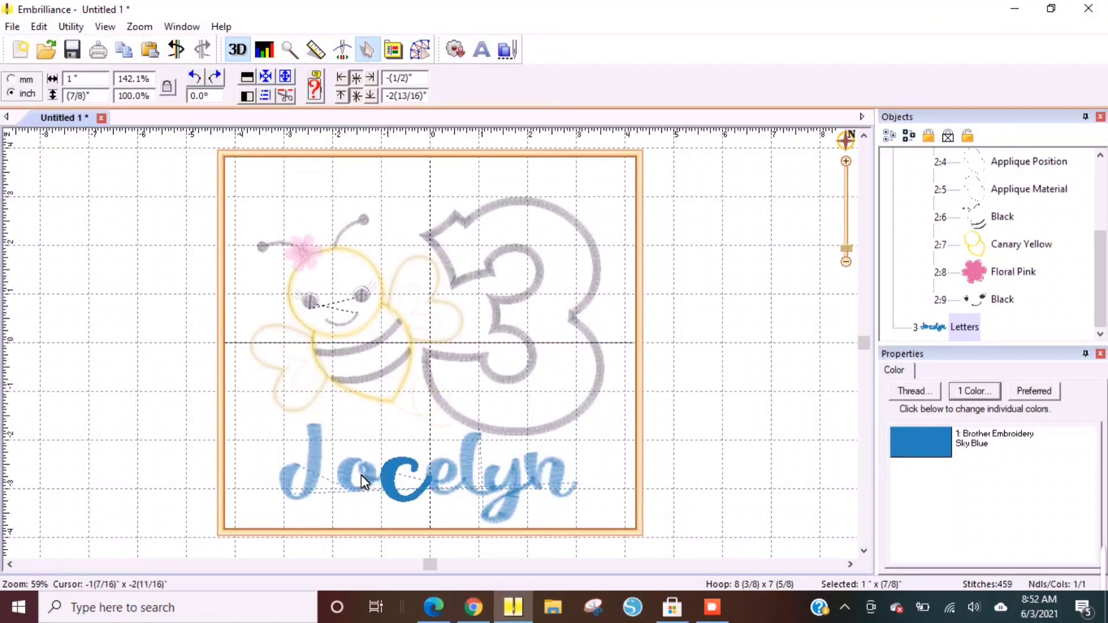
drag(360, 474, 362, 481)
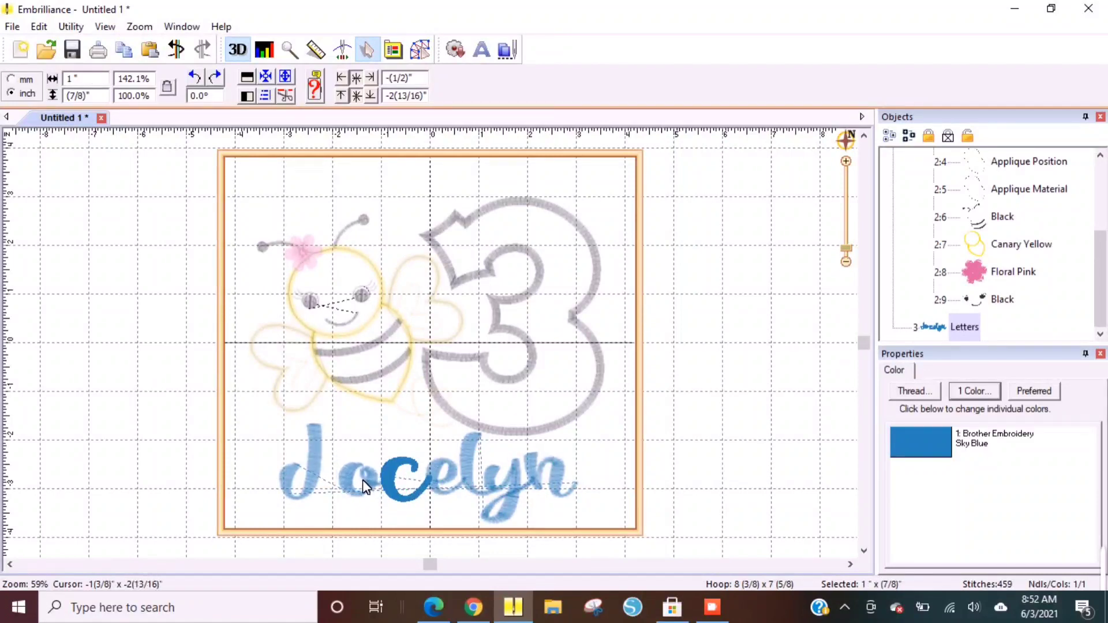
click(362, 479)
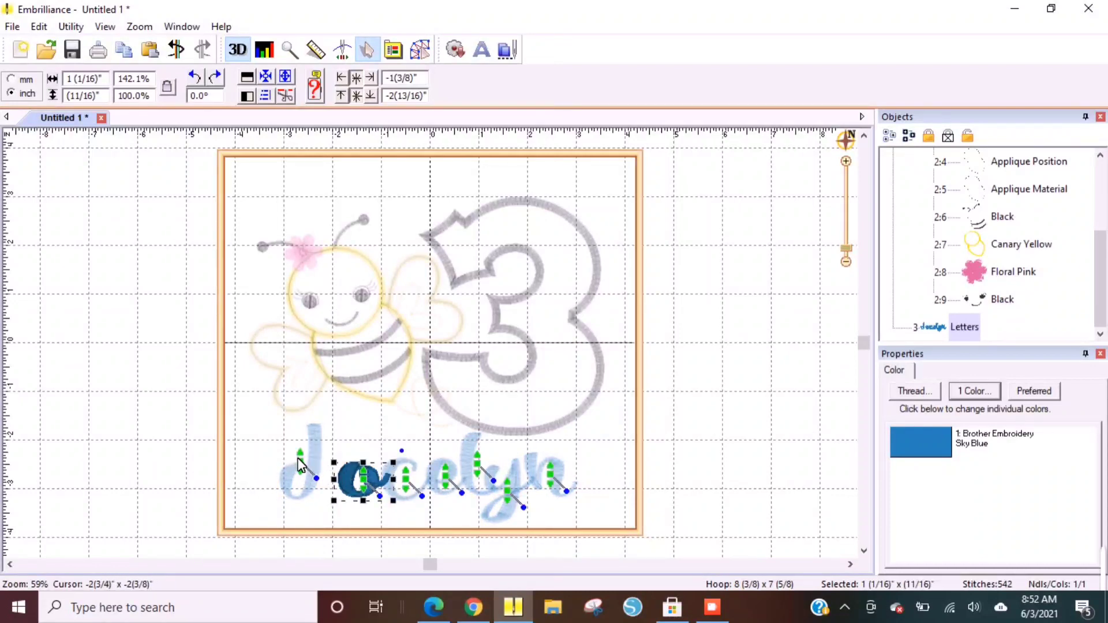
drag(299, 458, 313, 463)
click(637, 507)
click(499, 484)
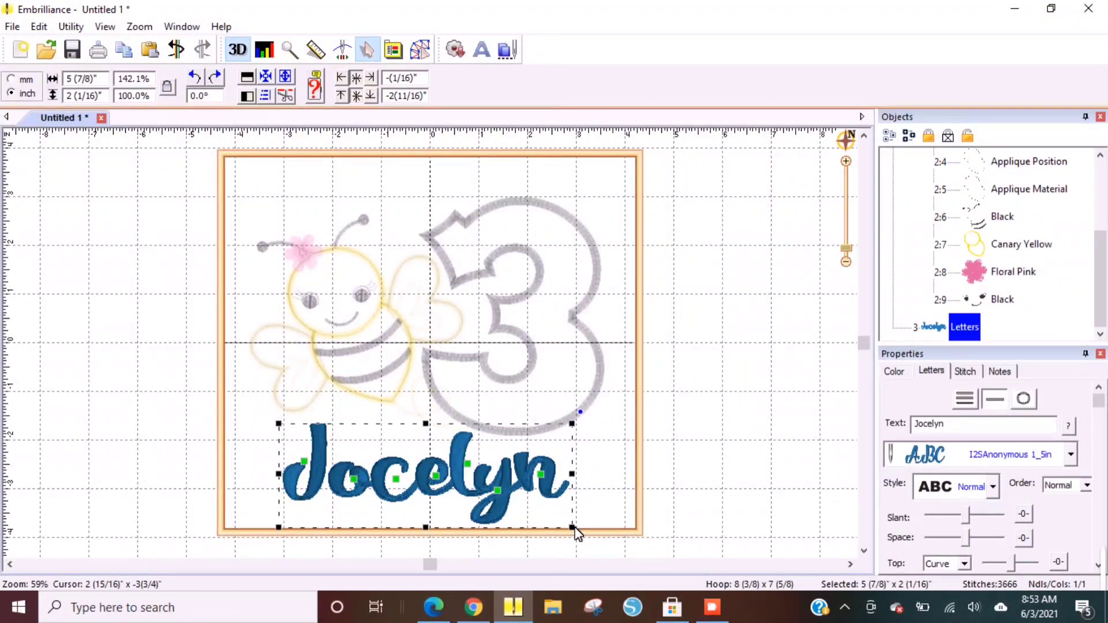
click(416, 232)
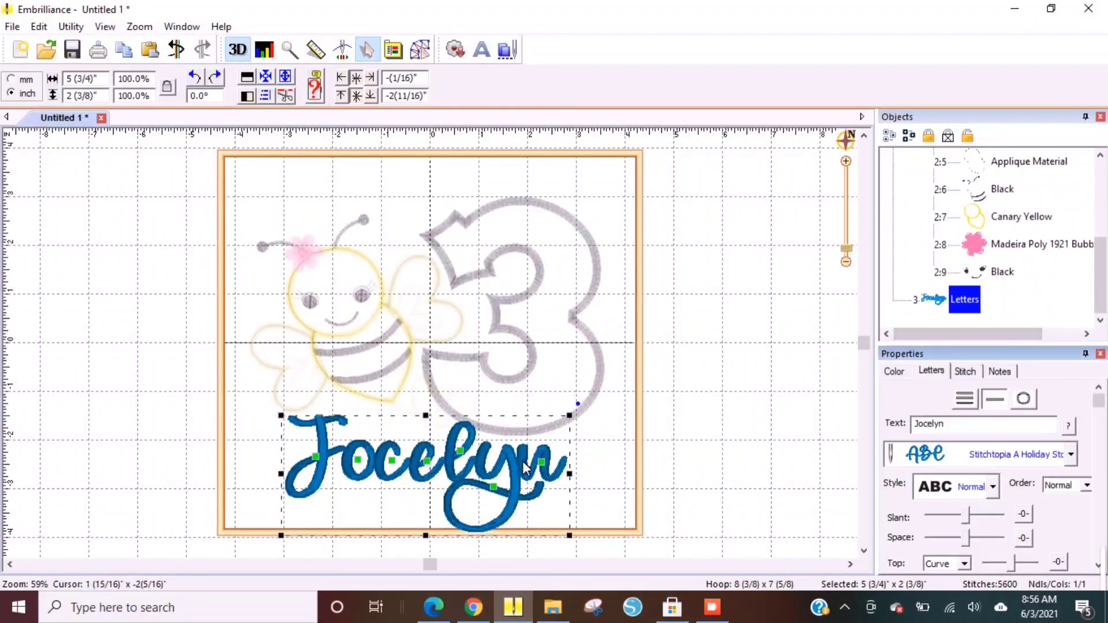
- Try the Stitchtopia Sofie, ZAS Beautiful People, ZAS Bigdey and ZAS Graffing 1in fonts on Jocelyn
click(397, 474)
click(379, 477)
click(380, 477)
click(1070, 454)
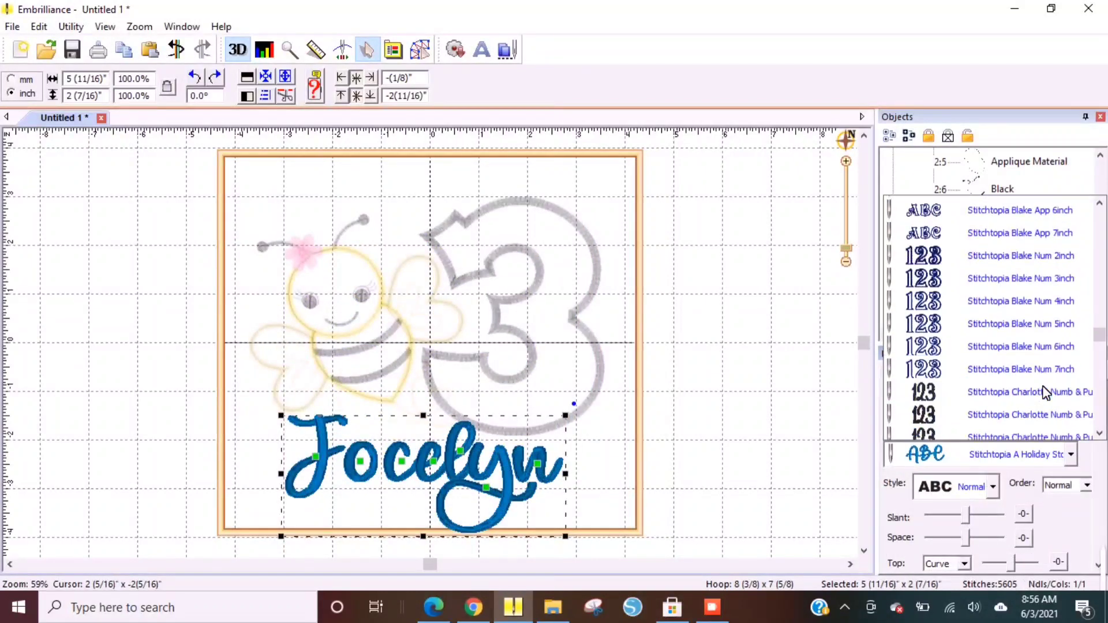
scroll(1044, 391, up, 10)
click(990, 407)
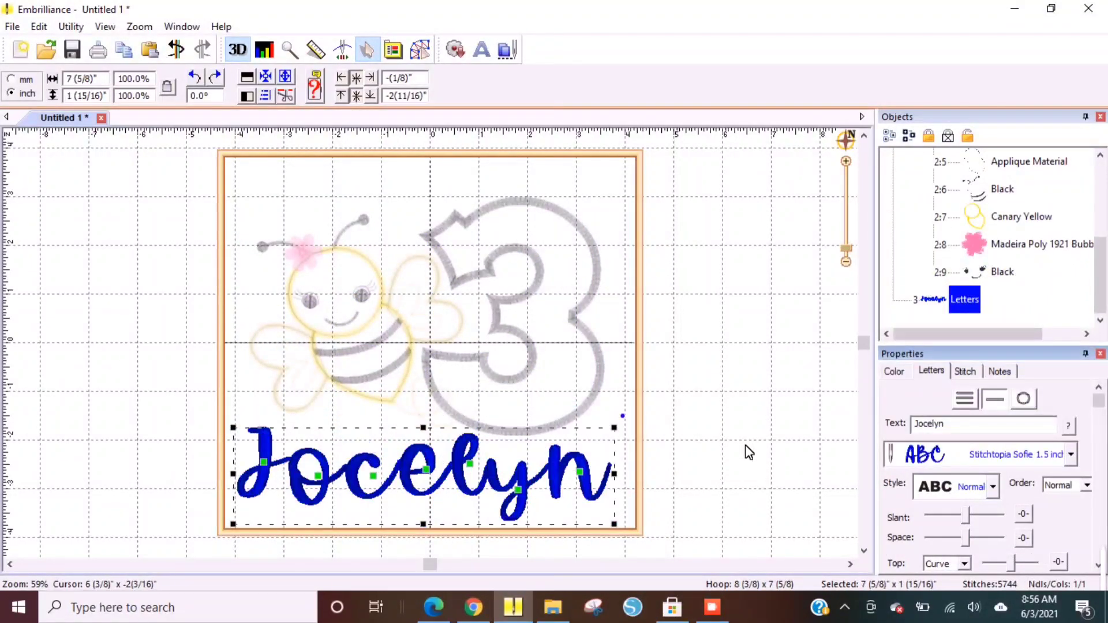
click(1070, 454)
scroll(988, 237, down, 15)
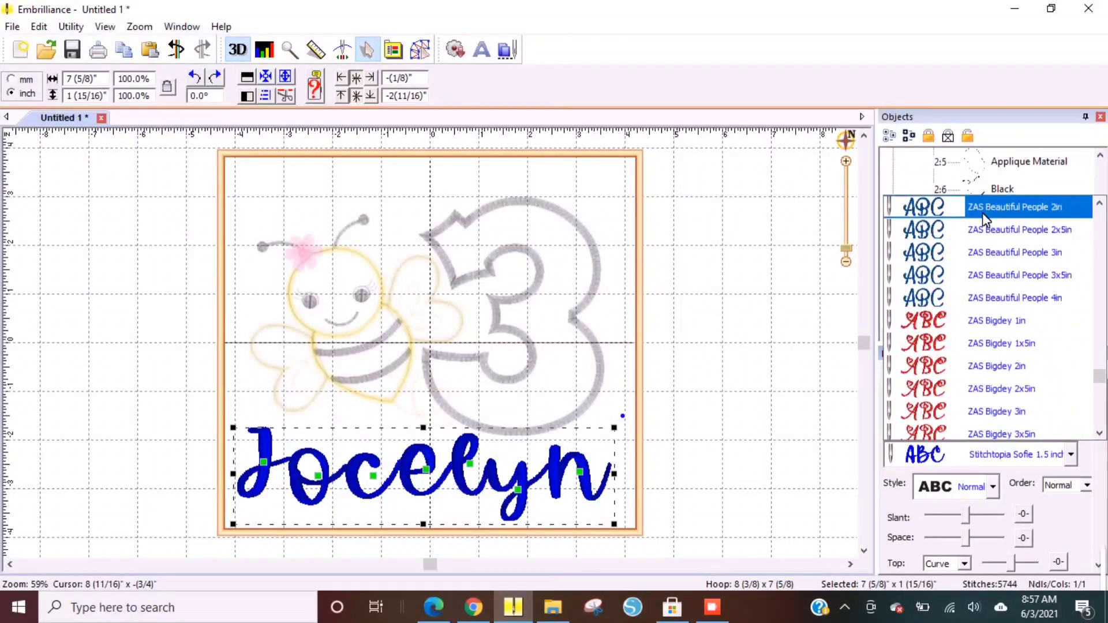
click(988, 237)
click(1070, 454)
click(993, 226)
click(1070, 454)
scroll(992, 370, down, 3)
scroll(993, 370, down, 3)
click(998, 290)
- Try ZAS PinkFlamingo 2in, StarfishScript 1x5in and Sweet Mia 1in, then settle on ZAS StarfishScript 2in
click(1070, 454)
scroll(1006, 386, down, 10)
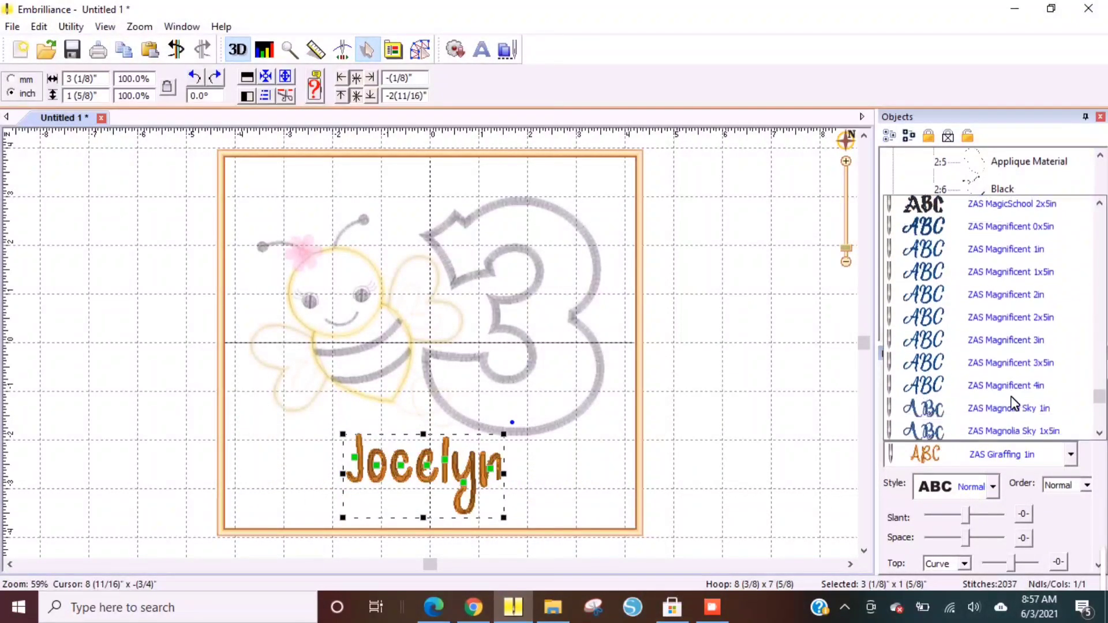
scroll(1015, 398, down, 8)
click(984, 303)
click(1071, 454)
scroll(1018, 370, down, 7)
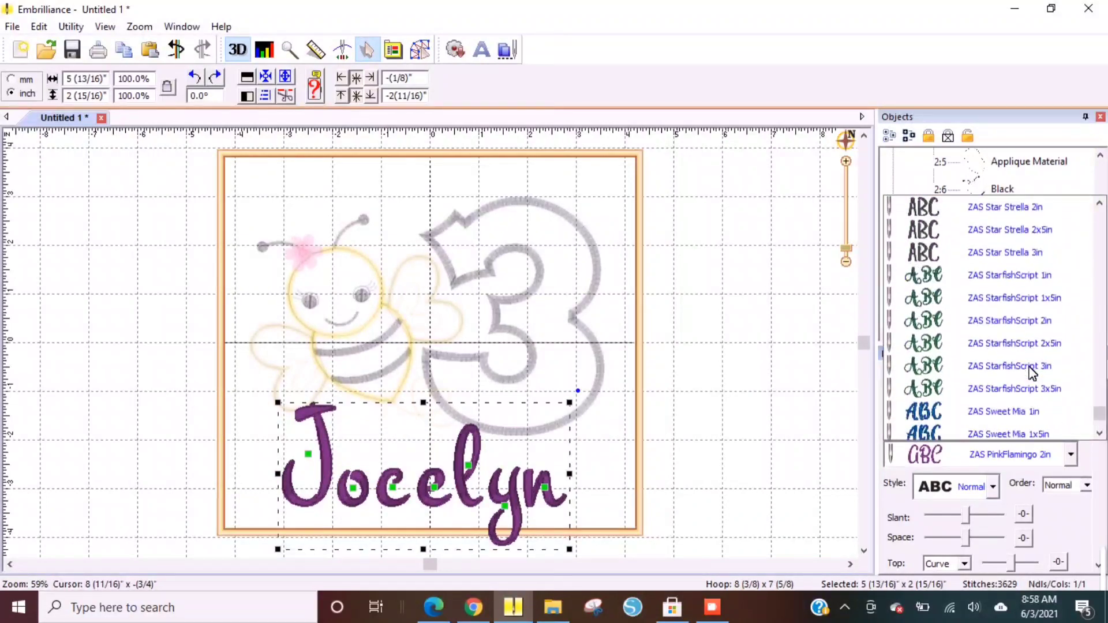
click(1006, 299)
click(1070, 454)
scroll(1021, 363, down, 3)
scroll(1005, 378, up, 2)
click(1005, 381)
click(1070, 454)
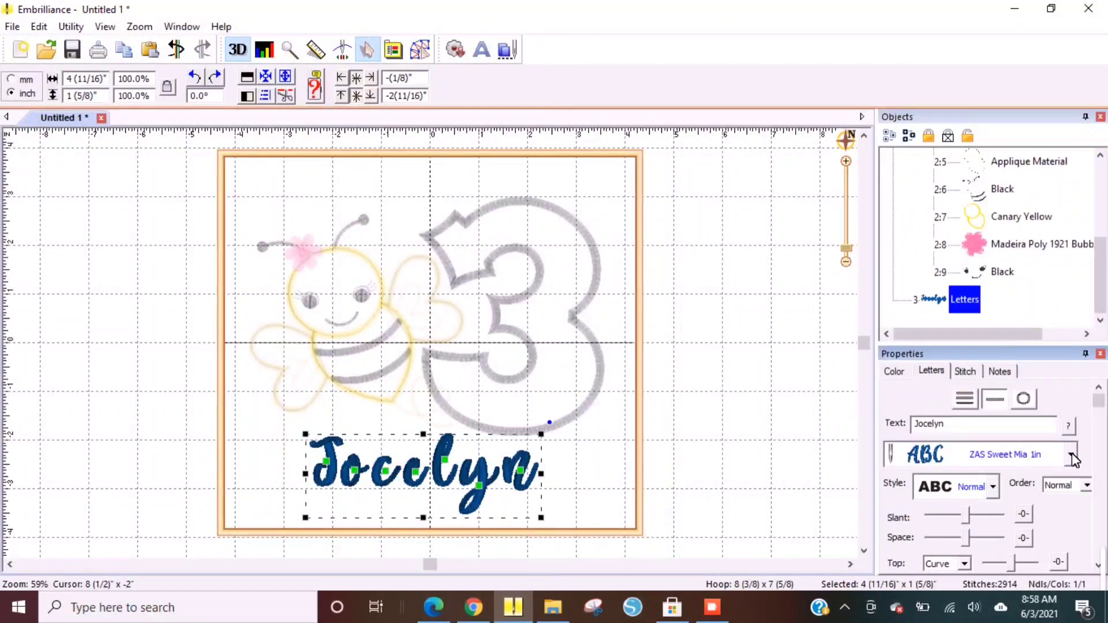
scroll(992, 323, up, 2)
click(992, 298)
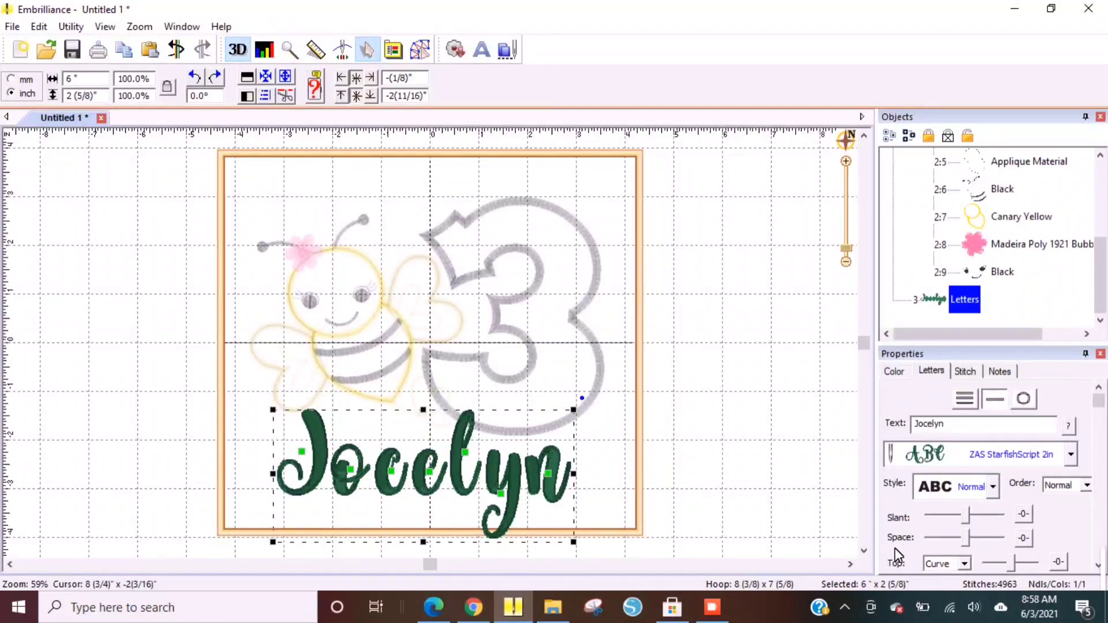
- Tighten Jocelyn's letter spacing and nudge the y slightly left
drag(964, 543, 945, 565)
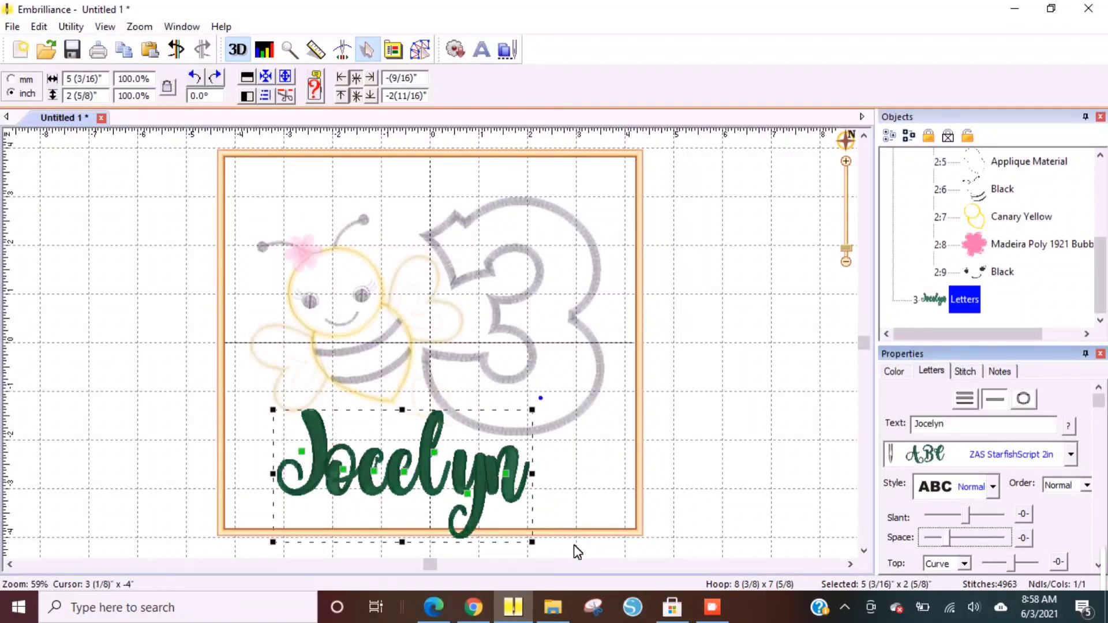
click(587, 510)
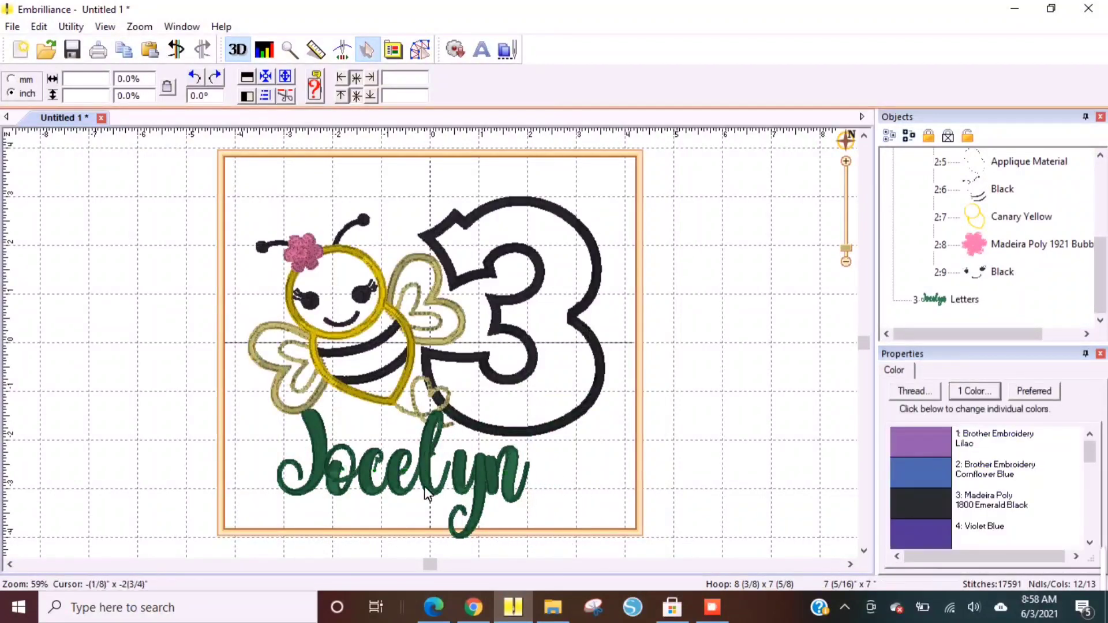
click(472, 483)
click(467, 494)
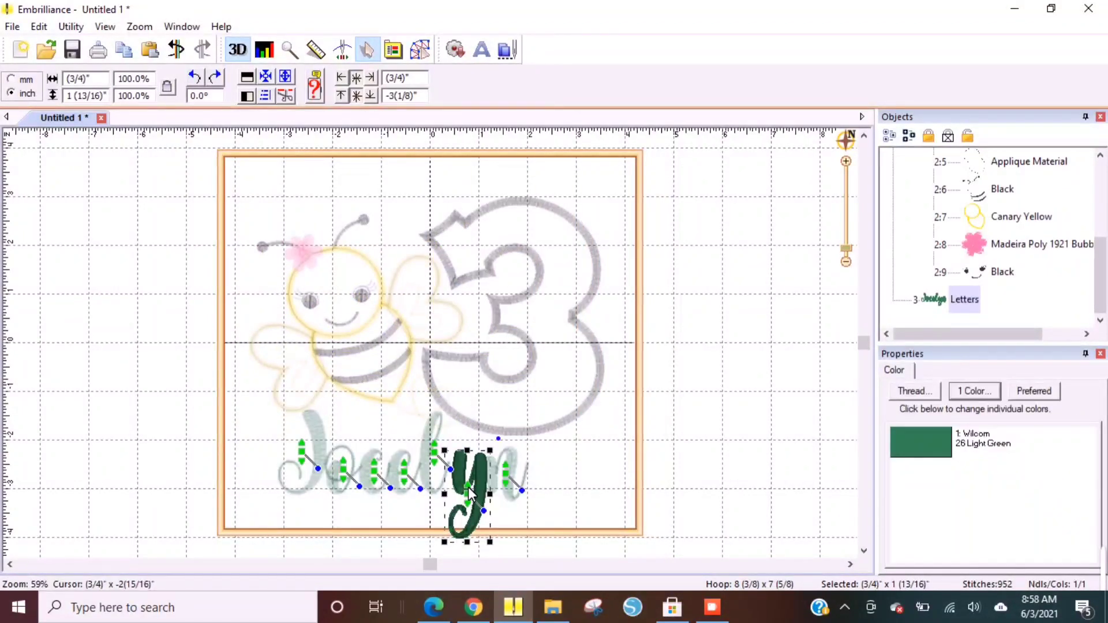
key(Left)
key(Left)
key(Left)
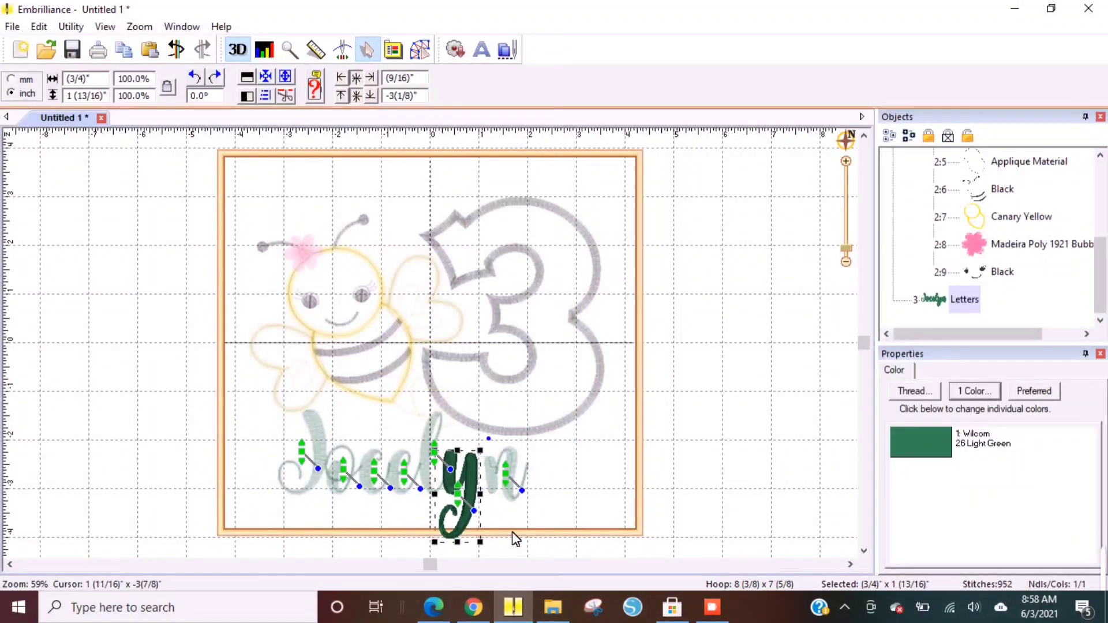
- Nudge Jocelyn's n slightly left and its o slightly right
click(537, 475)
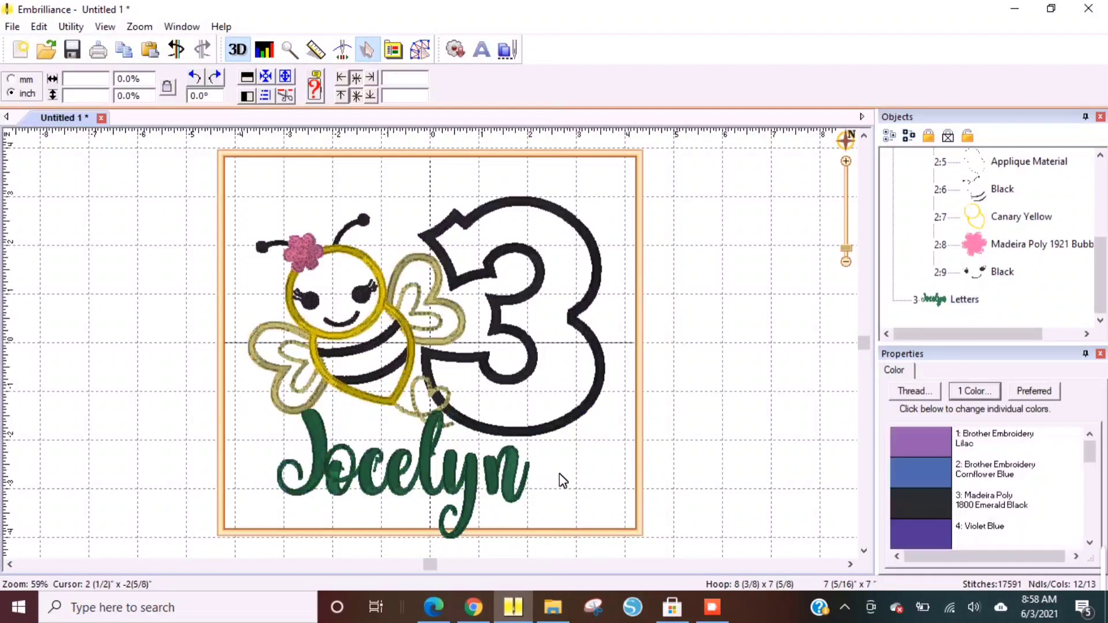
click(505, 477)
click(519, 485)
key(Left)
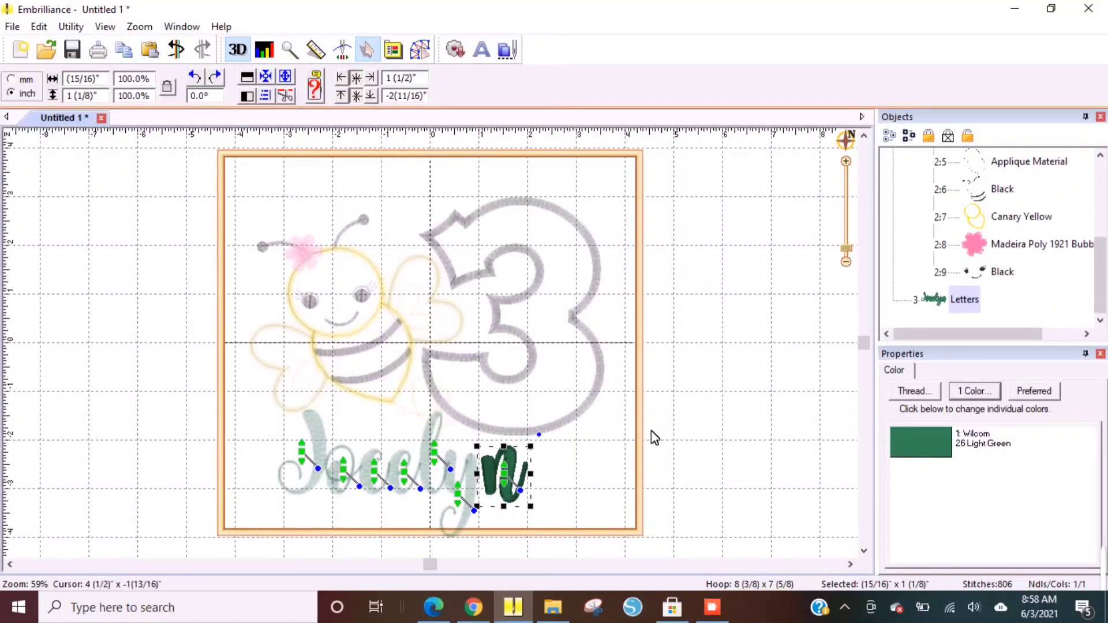
click(577, 461)
click(335, 492)
click(341, 475)
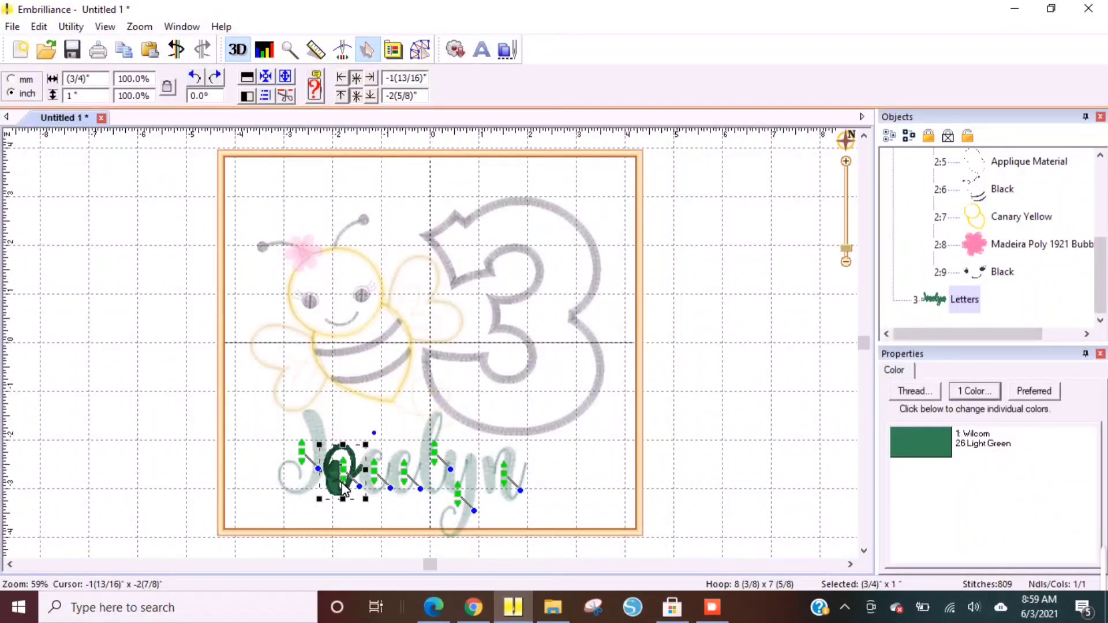
drag(342, 485, 348, 480)
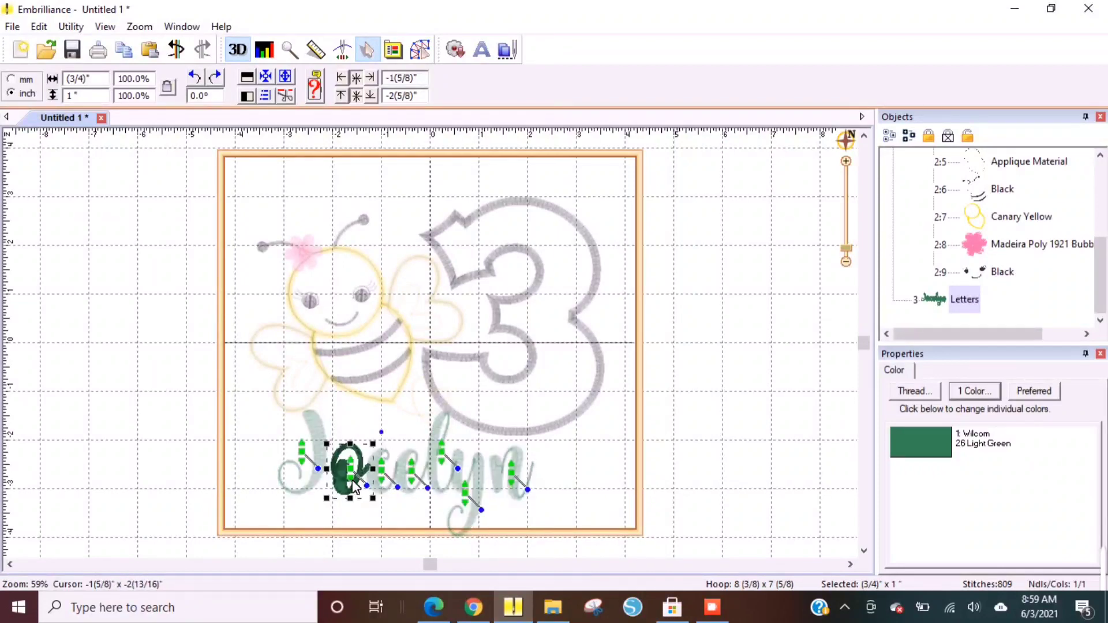
click(595, 479)
- Shorten Jocelyn to 2 1/4 inches tall and raise the bee and 3
click(440, 479)
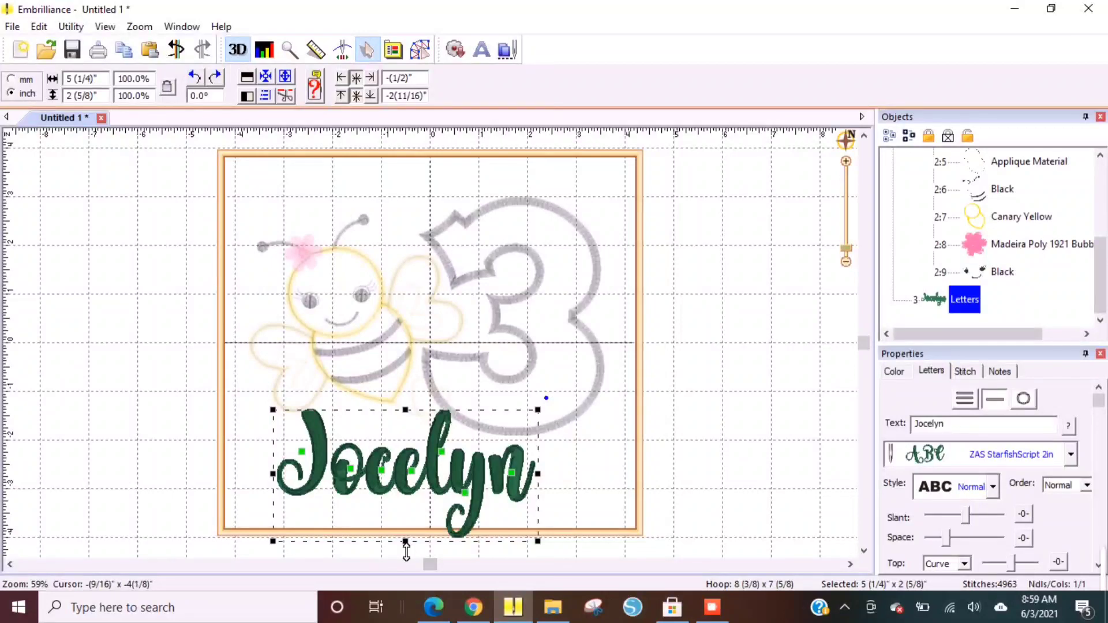
drag(406, 552, 403, 531)
drag(697, 460, 206, 122)
key(Up)
key(Up)
key(Up)
key(Up)
key(Up)
key(Up)
key(Up)
key(Up)
key(Up)
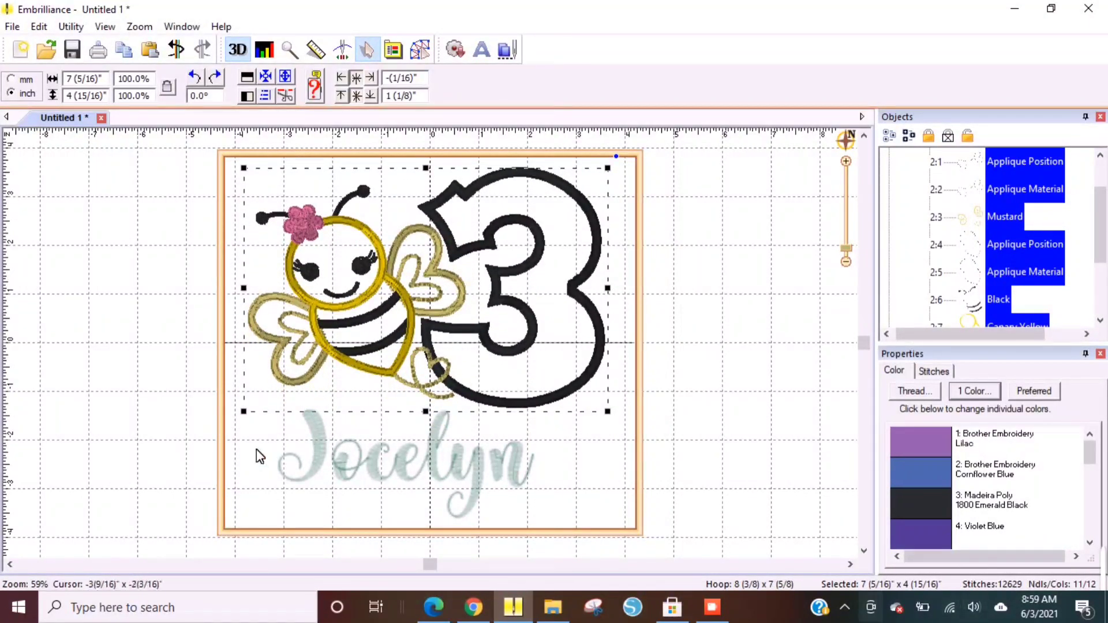
- Widen Jocelyn to 6 11/16 inches (126.5%) and show its thread colour settings
click(427, 474)
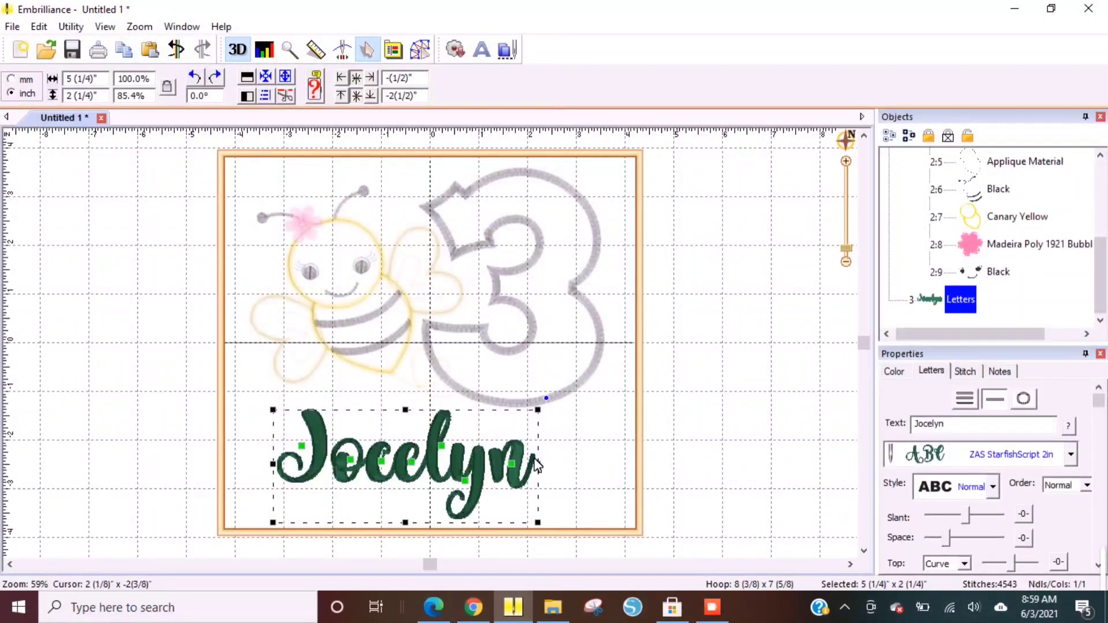
drag(538, 464, 589, 465)
drag(273, 464, 258, 465)
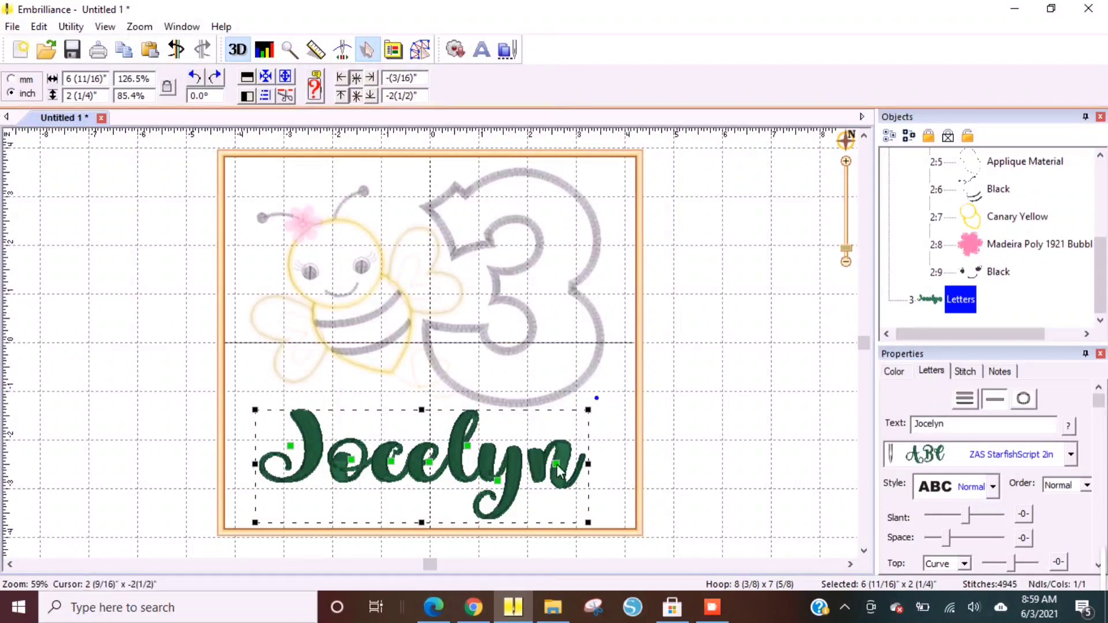
click(628, 482)
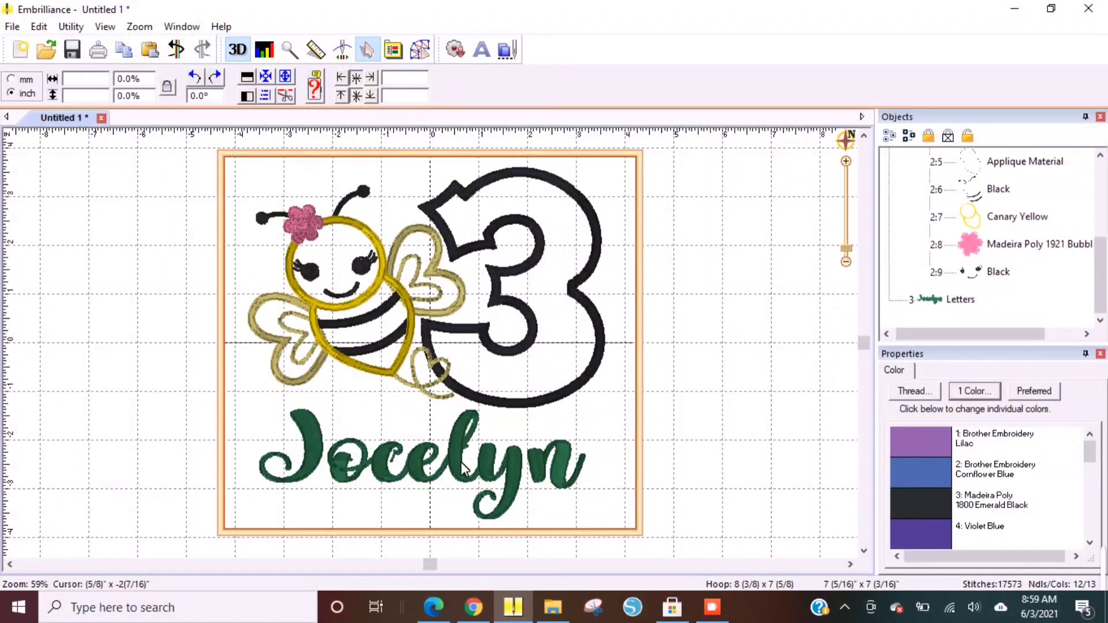
click(463, 482)
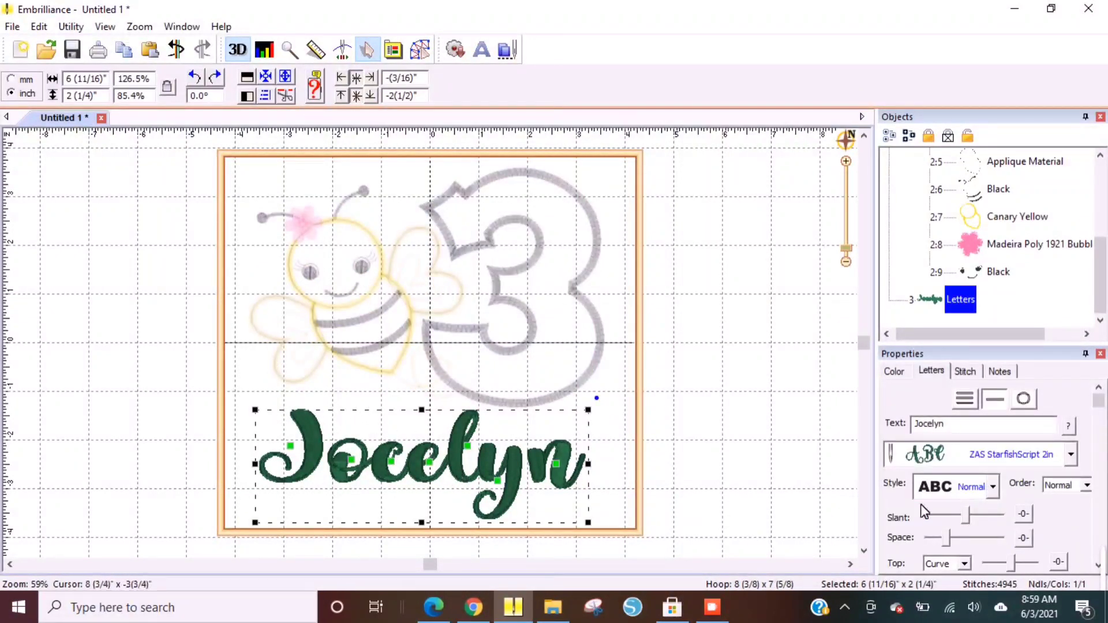
click(893, 372)
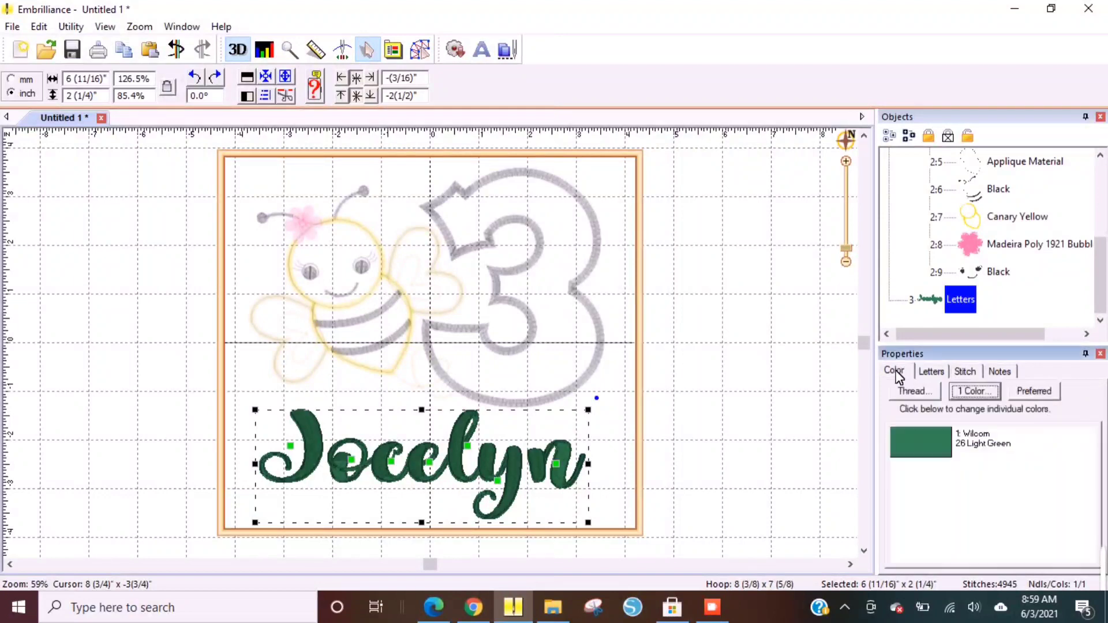
- Recolour the Jocelyn lettering to Madeira Poly 1921 Bubble Gum Pink, then marquee-select the bee and 3 artwork
double_click(930, 444)
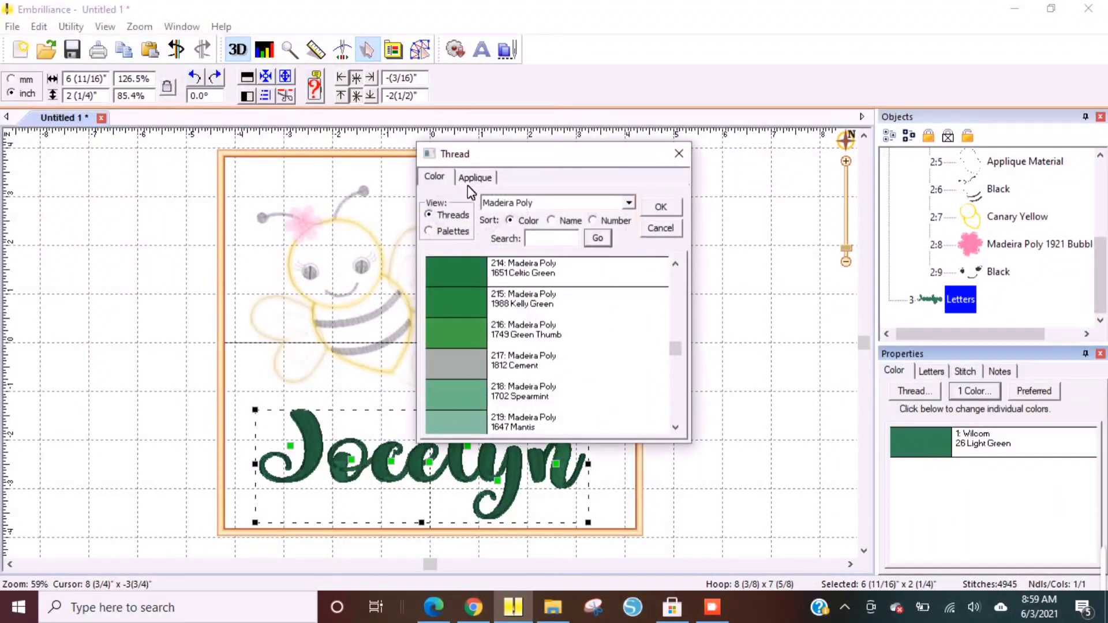
click(430, 232)
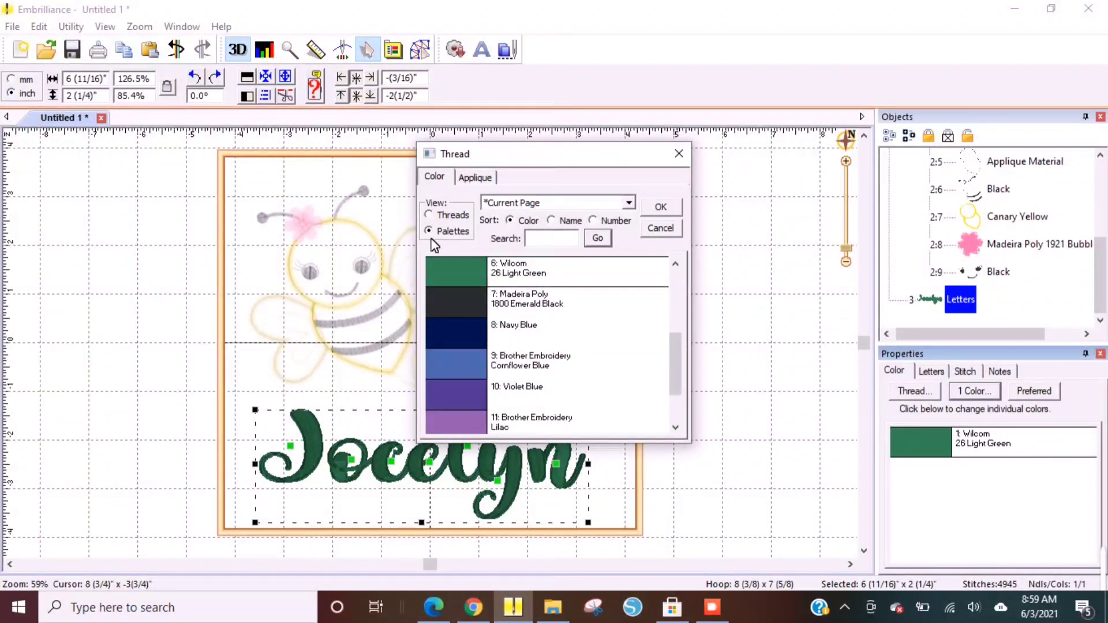
scroll(452, 331, up, 5)
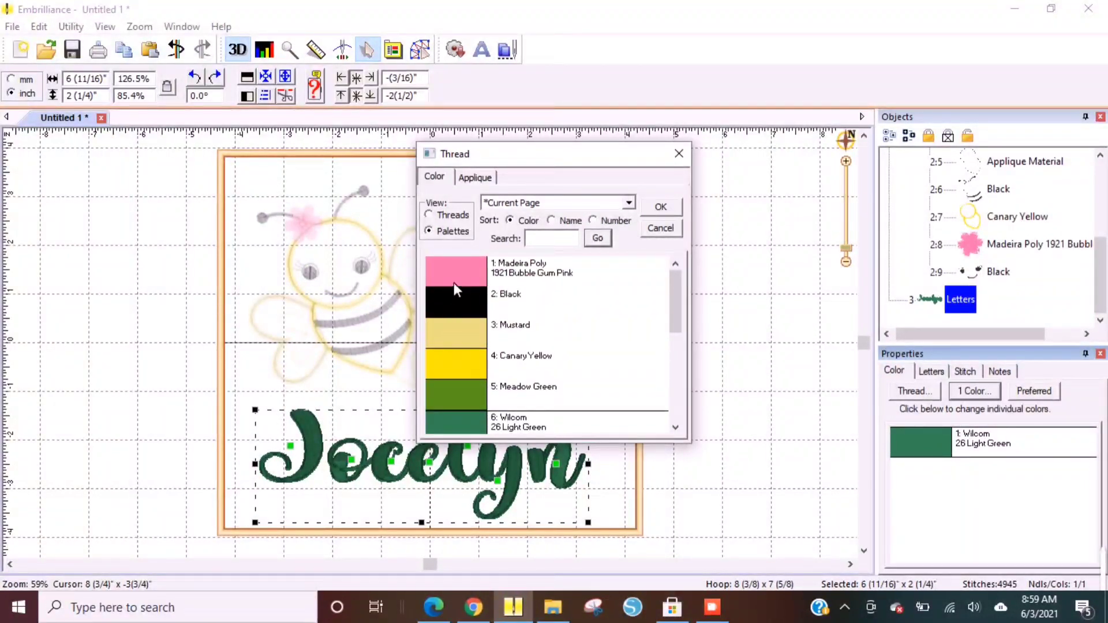
click(460, 275)
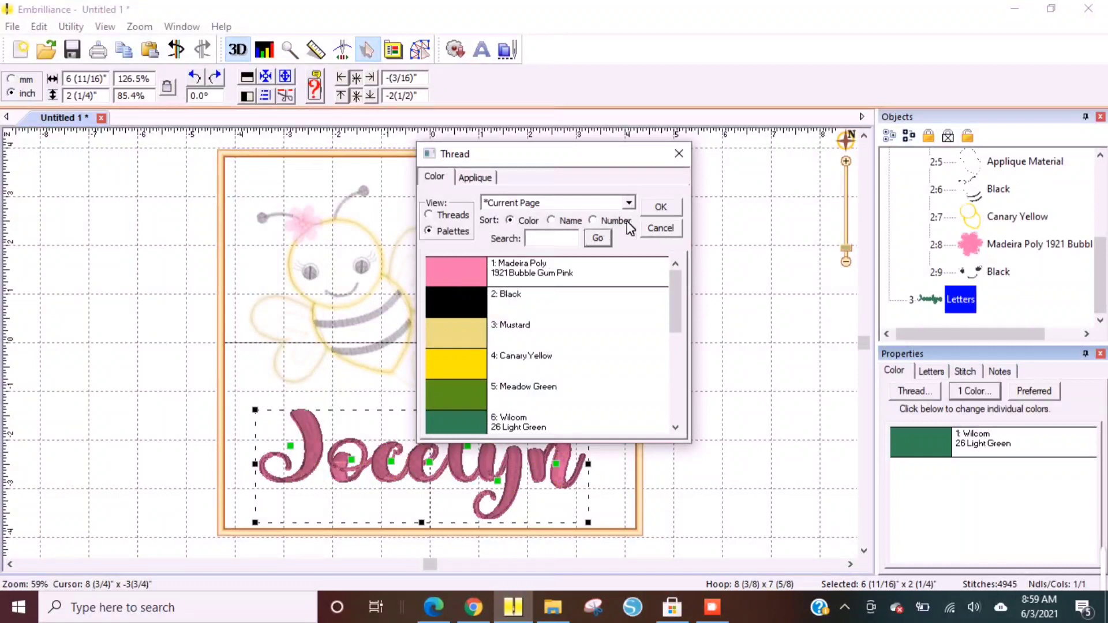
click(660, 209)
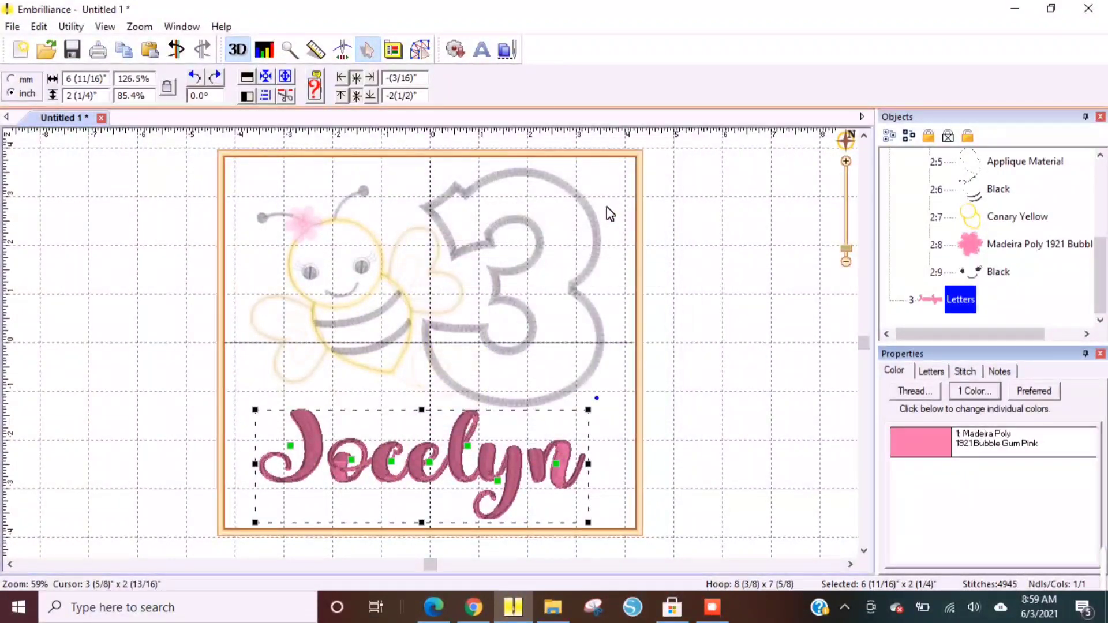
click(615, 213)
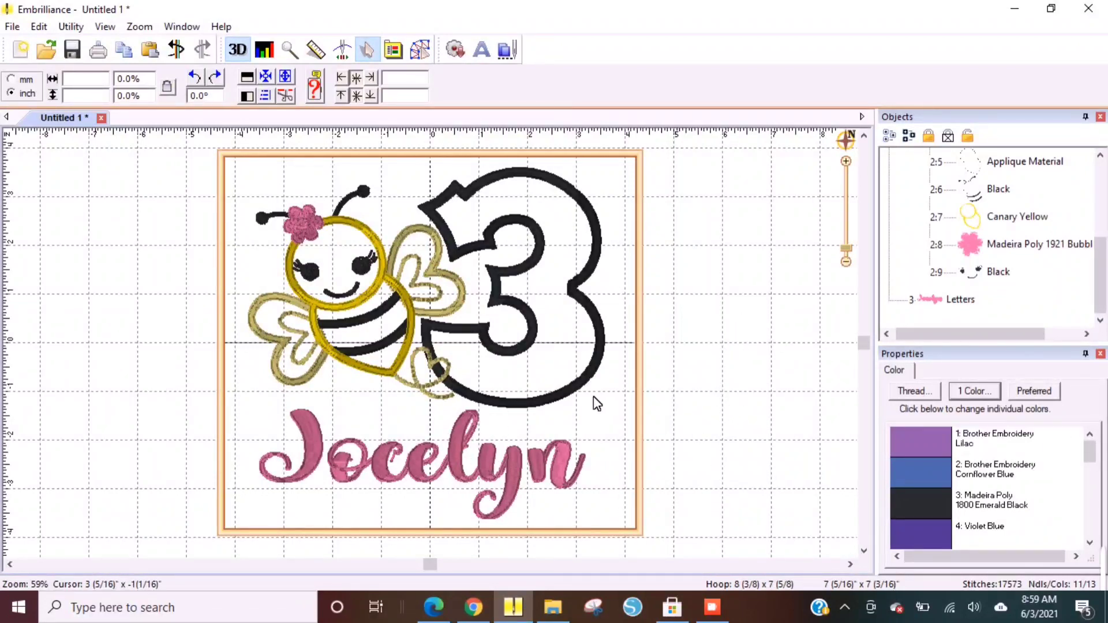
drag(654, 415, 190, 138)
- Select the bee and number 3 artwork and group it with Edit > Group
click(831, 501)
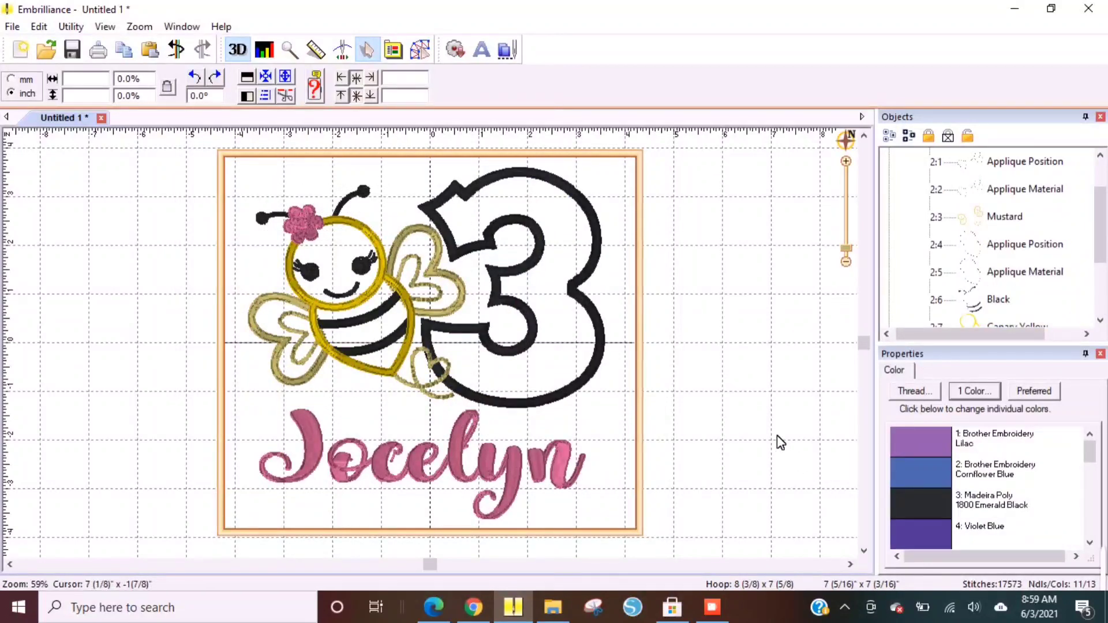
click(436, 305)
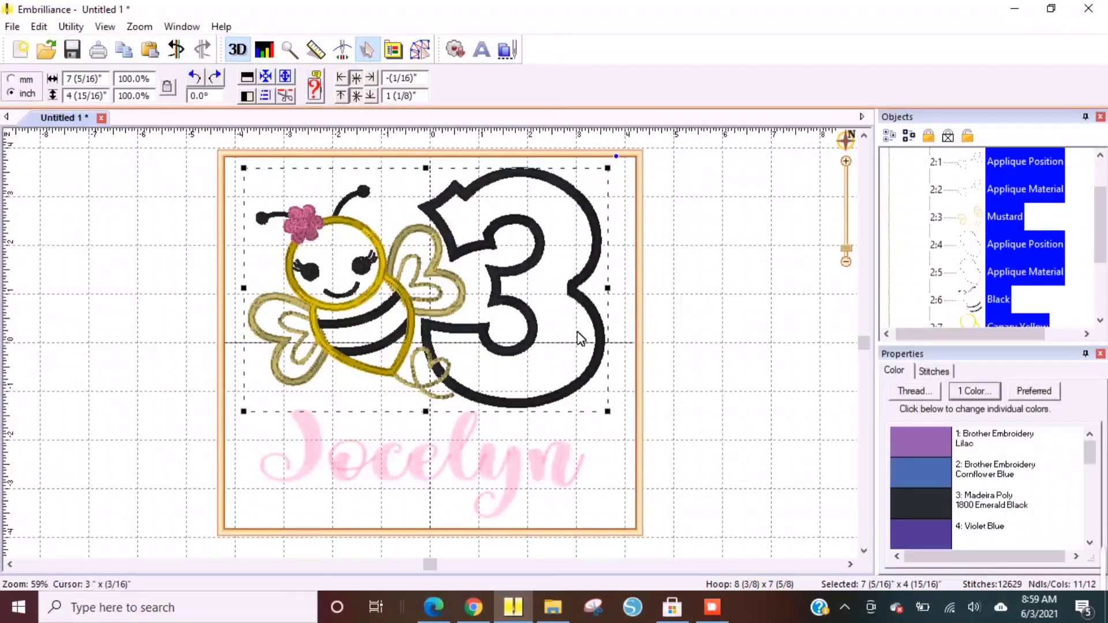
click(39, 27)
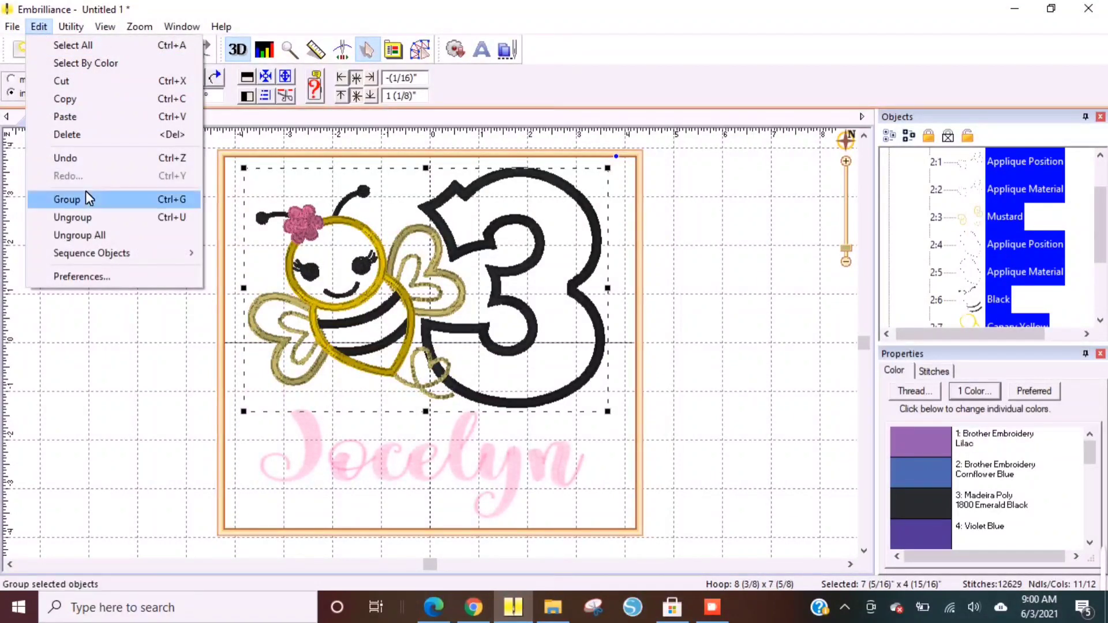
click(67, 200)
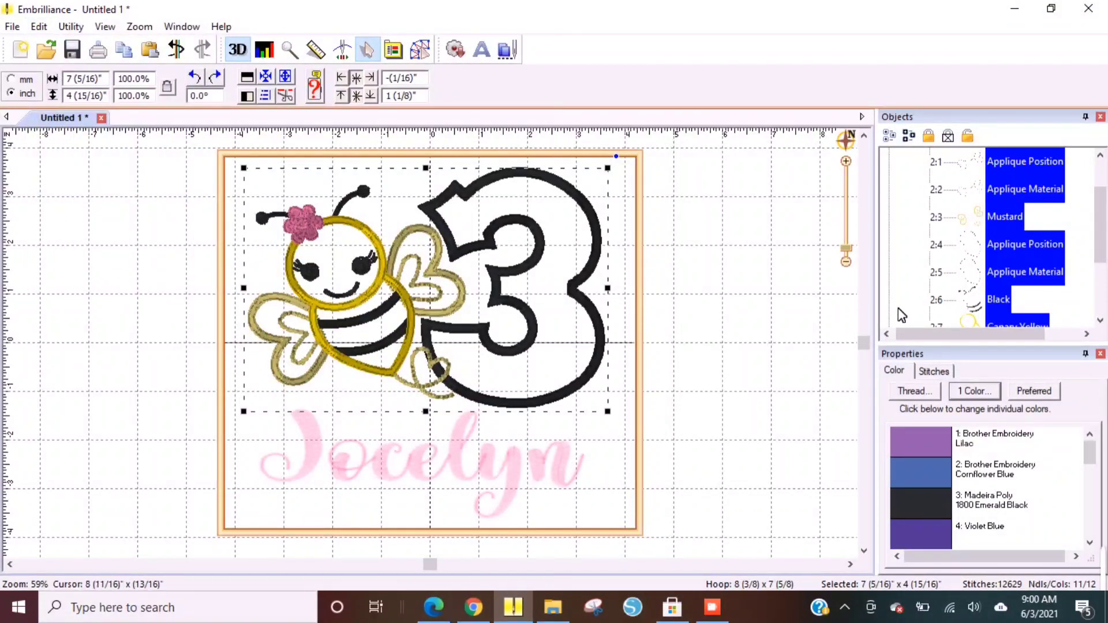
- Select everything and centre-align Jocelyn horizontally beneath the artwork using Align and Distribute
click(786, 411)
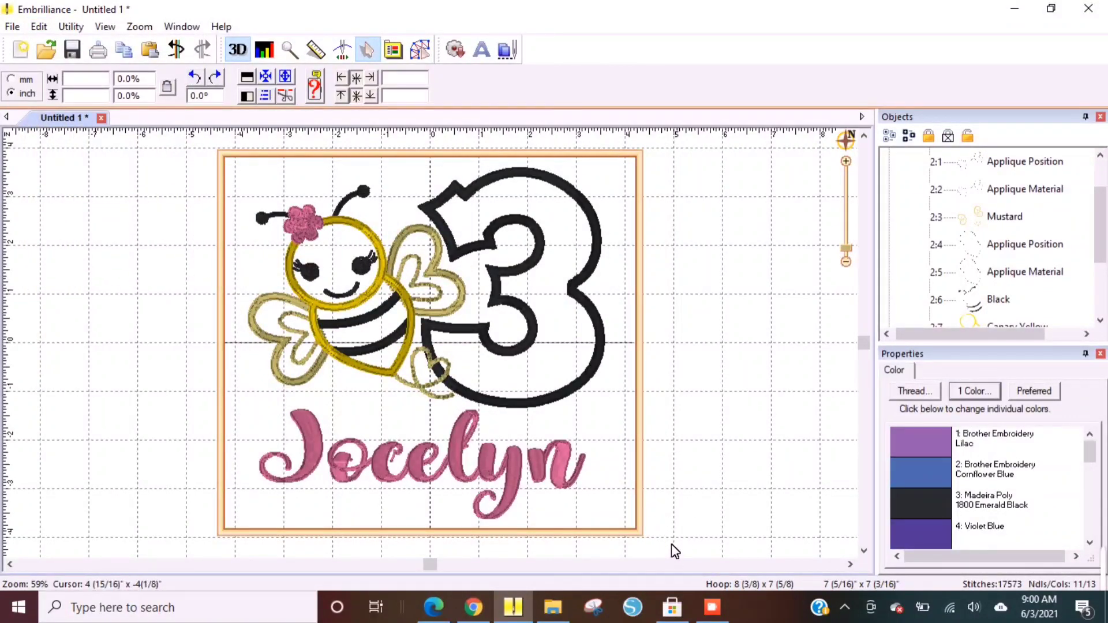
drag(669, 547, 226, 148)
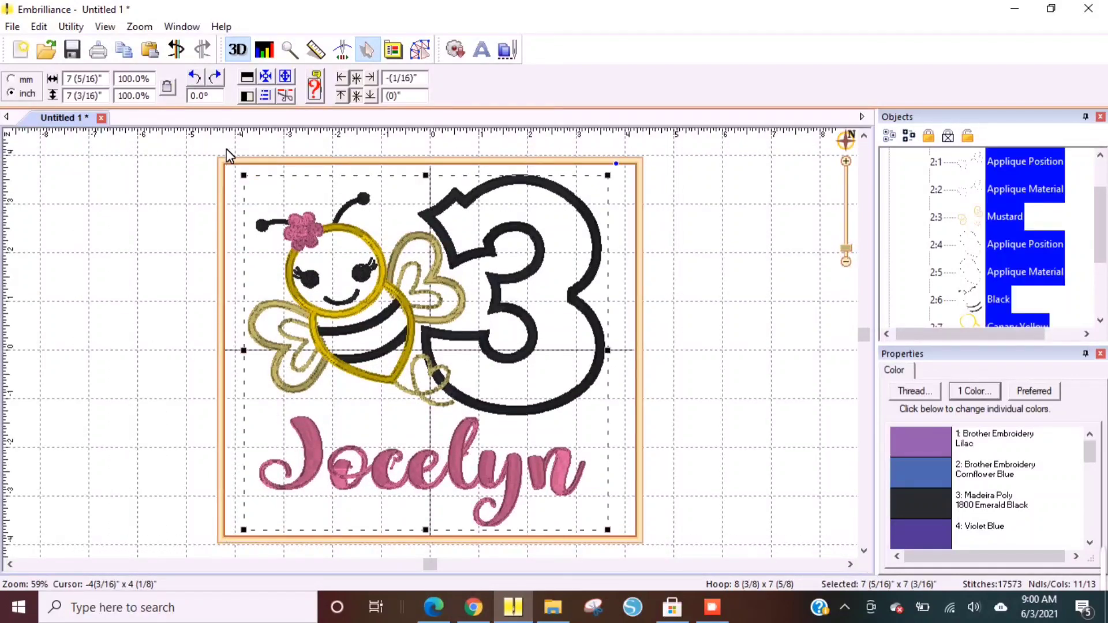
click(263, 98)
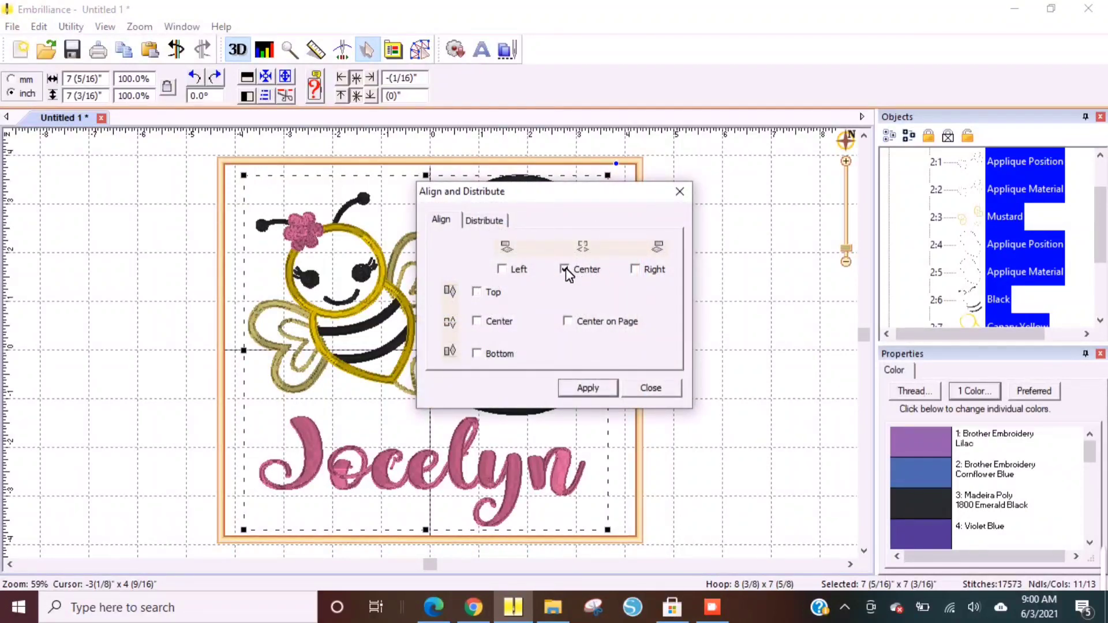
click(588, 387)
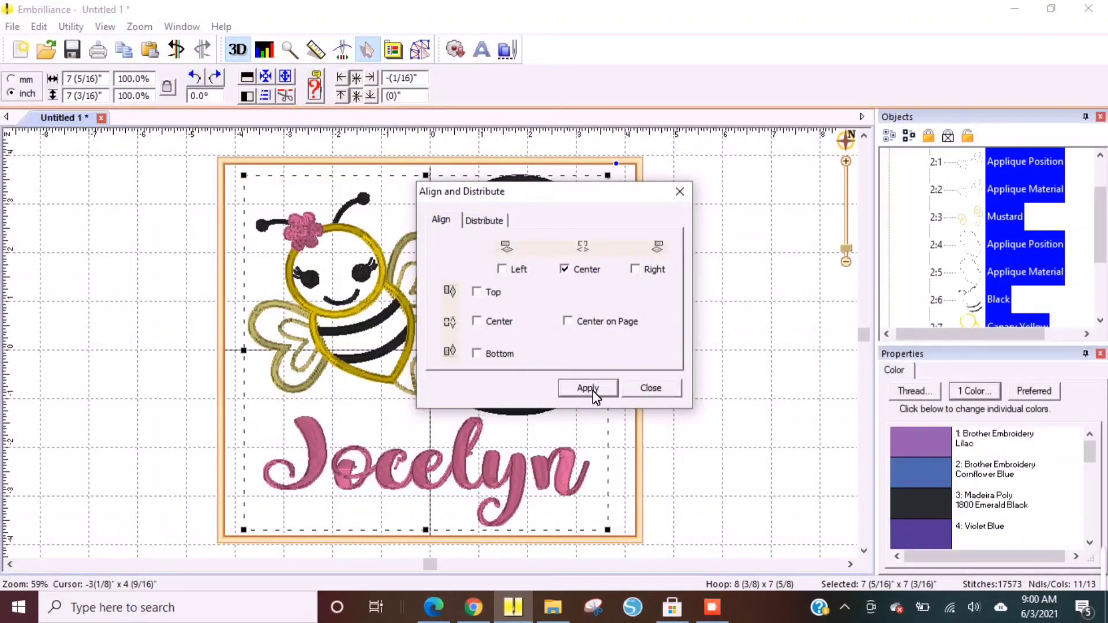
click(656, 389)
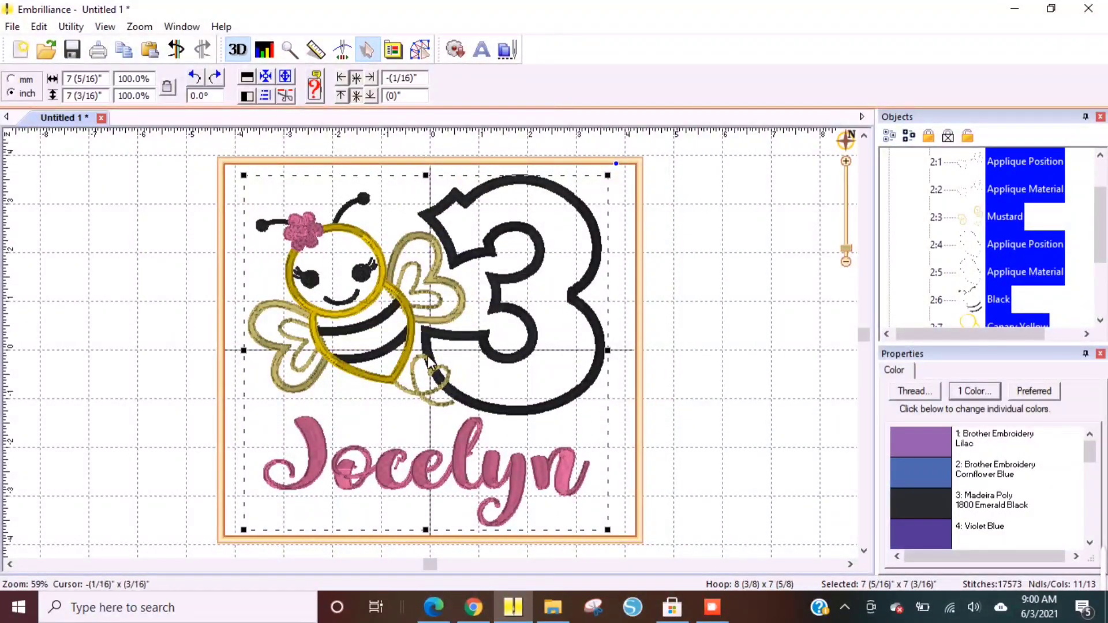
- Scale the whole design to 7 1/2" × 7 3/8" and centre it in the hoop at 0" offset
click(755, 335)
drag(661, 542, 211, 155)
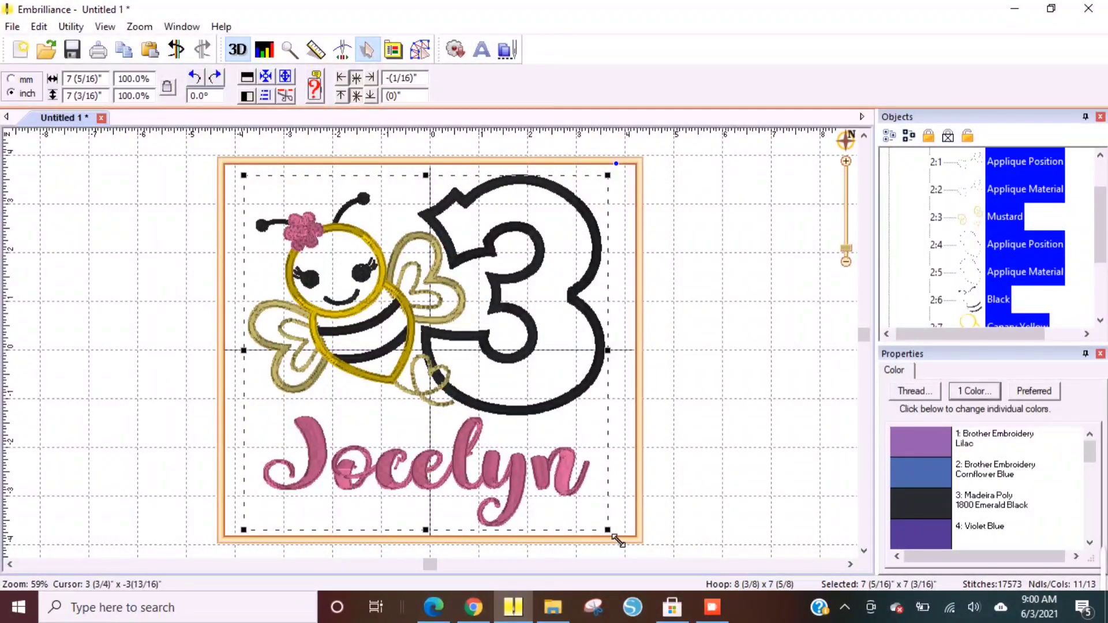
mouse_move(614, 535)
mouse_down()
mouse_move(630, 546)
mouse_move(621, 531)
mouse_up()
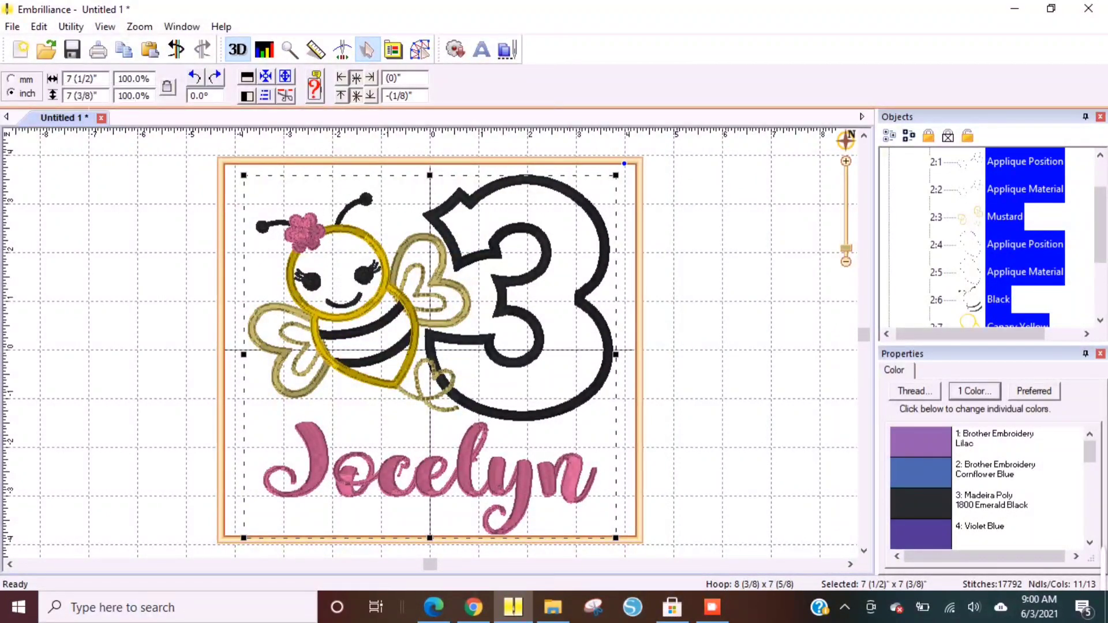
click(265, 78)
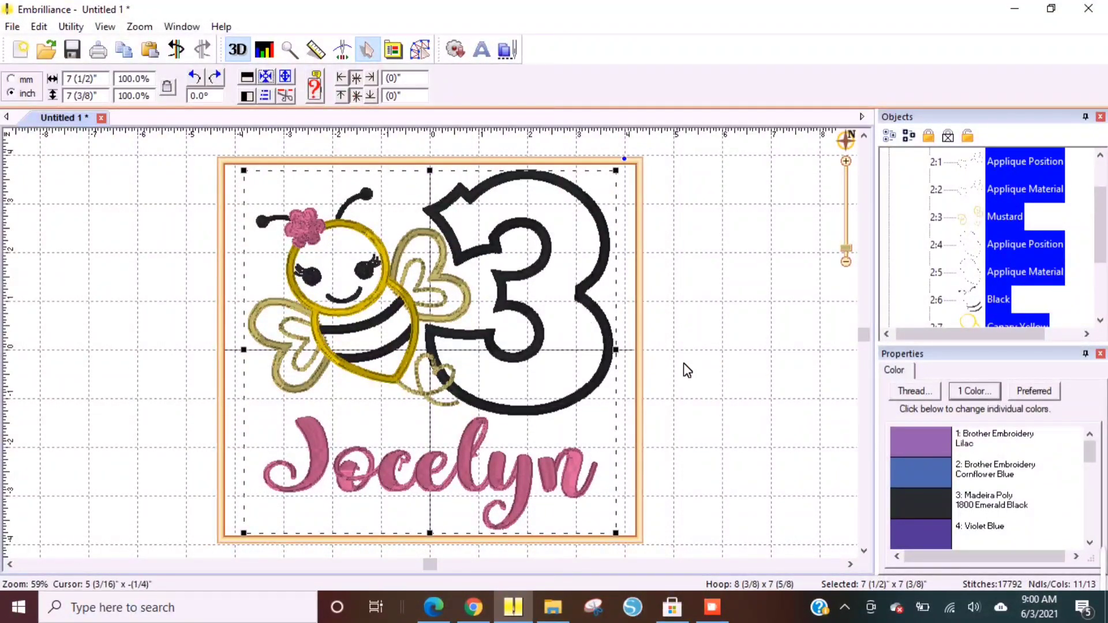
click(728, 449)
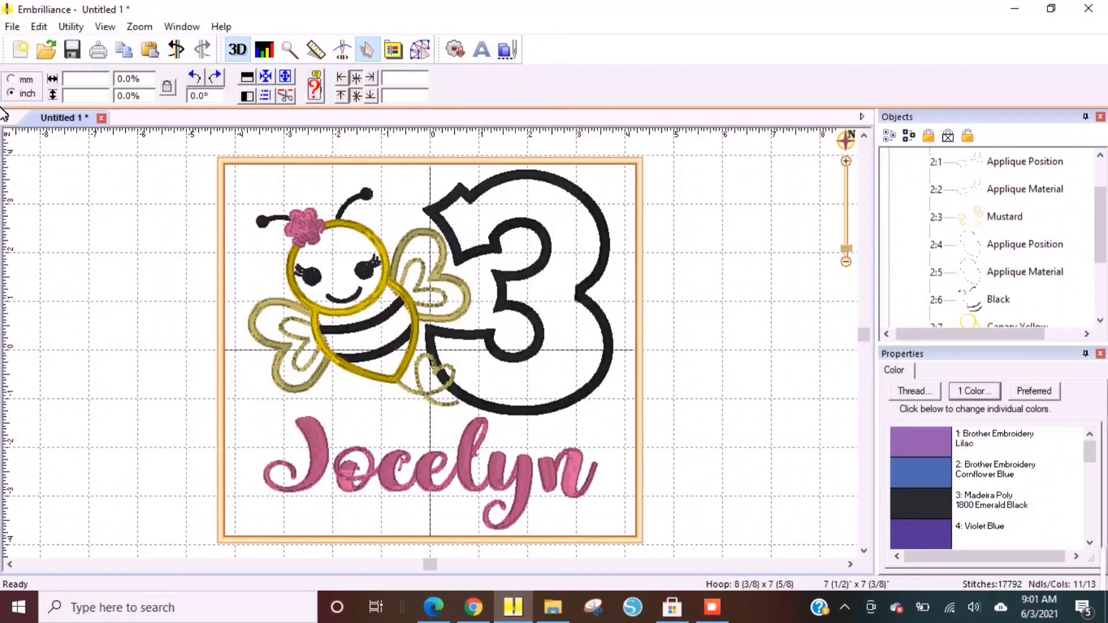
- Save the design as working file birthday_bee (.be) in the T-shirt working files folder
click(14, 29)
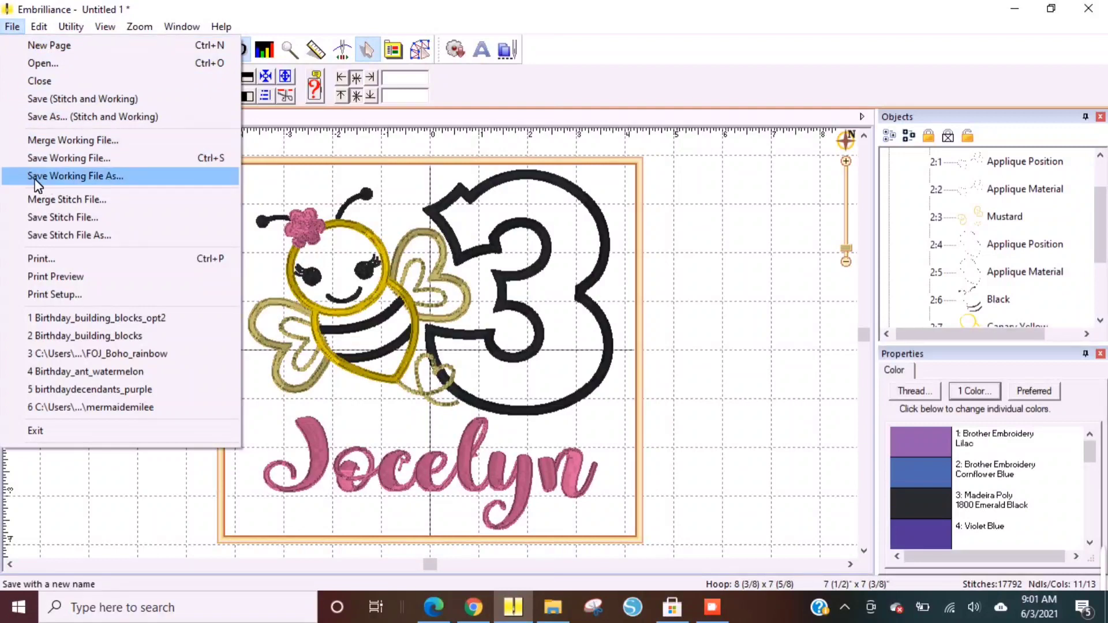
click(69, 176)
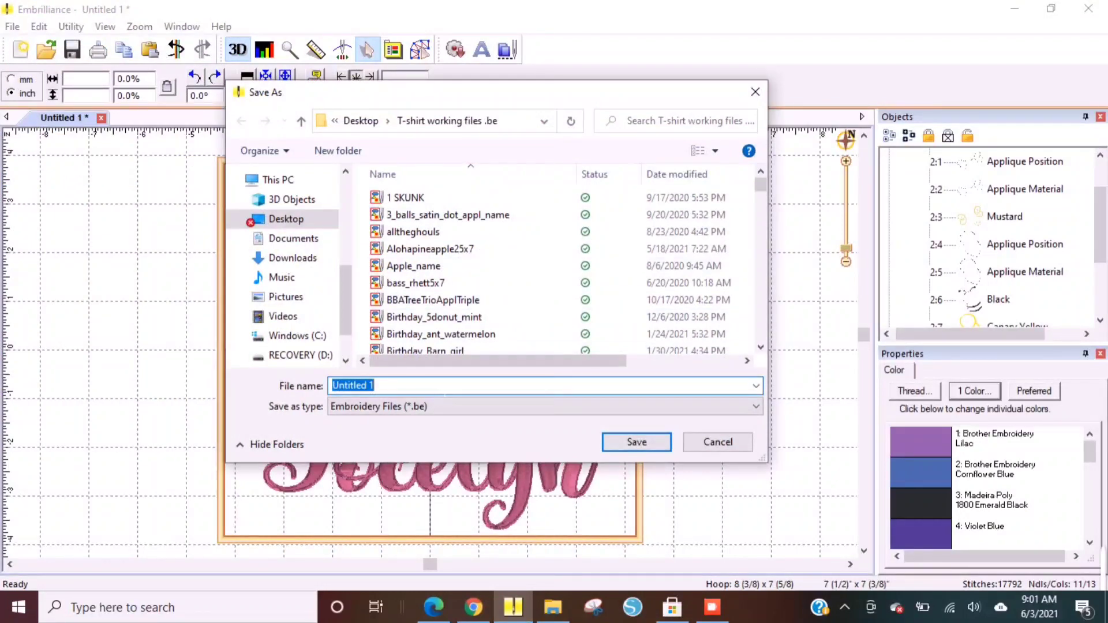
text(b)
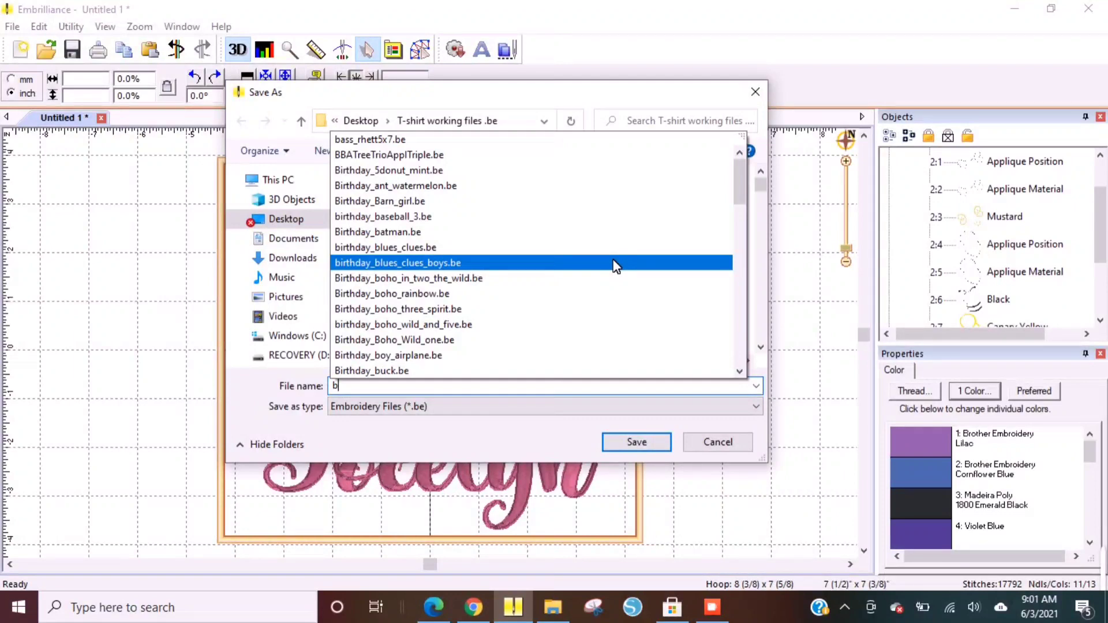
text(irthday_be)
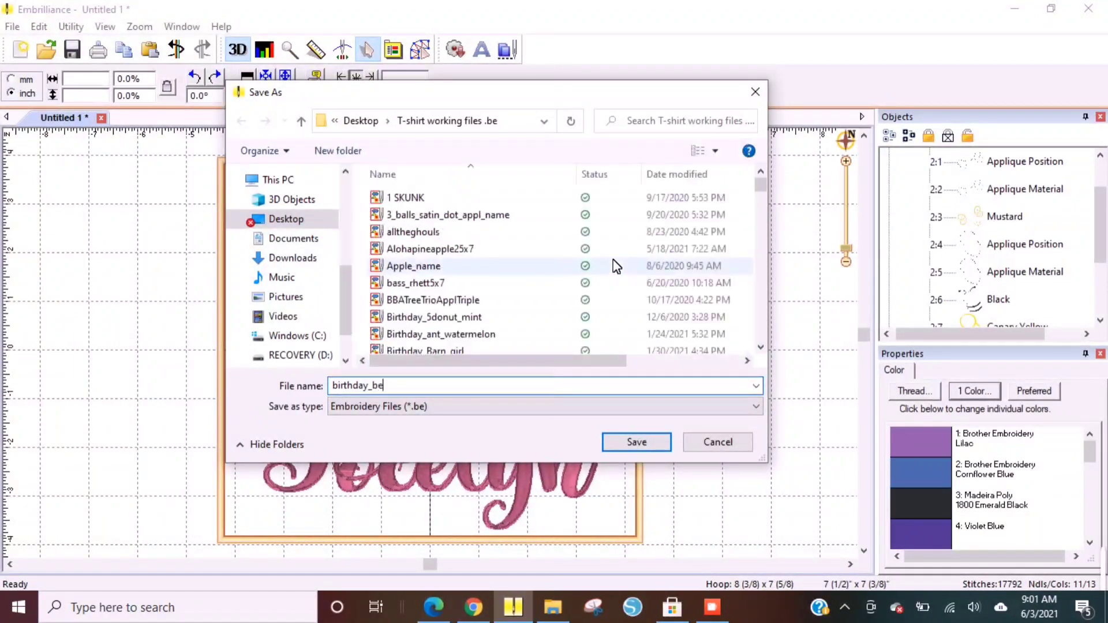
text(e)
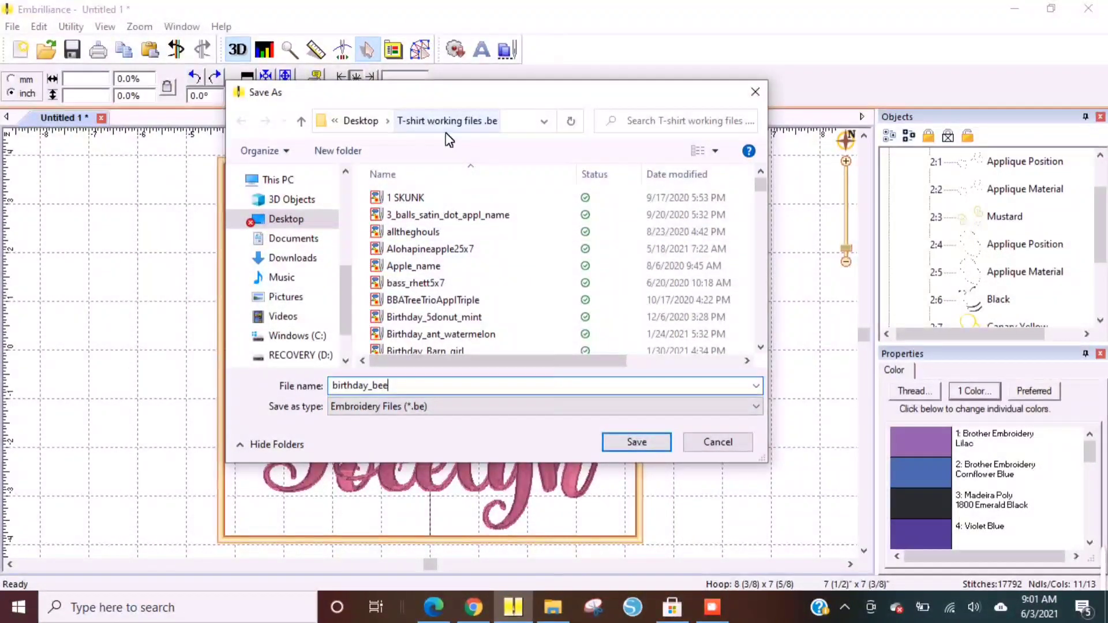
click(636, 447)
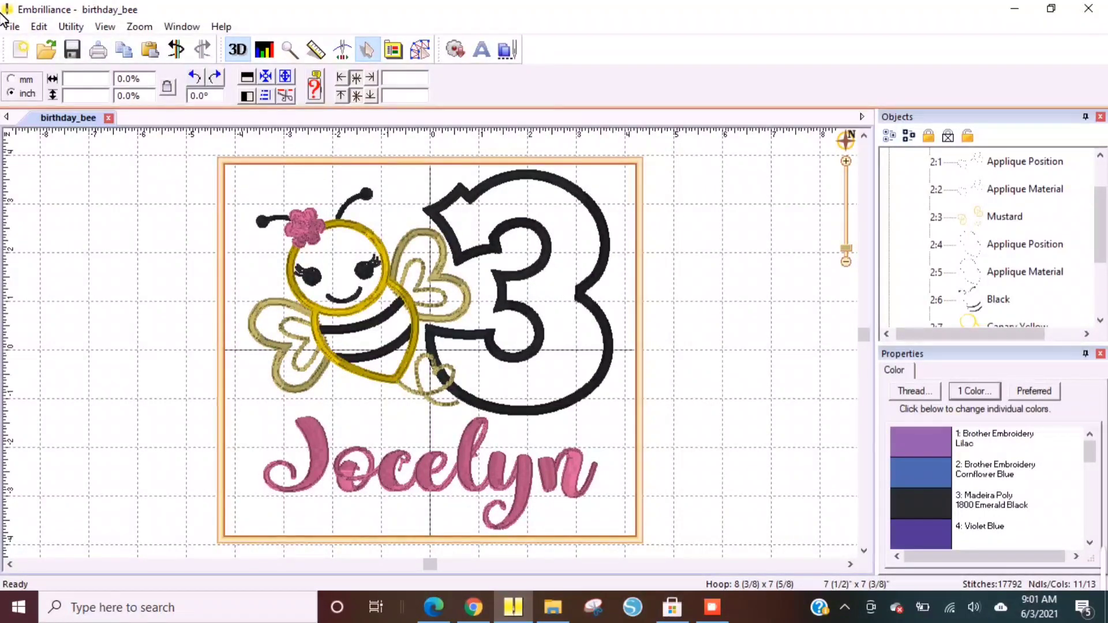
click(13, 27)
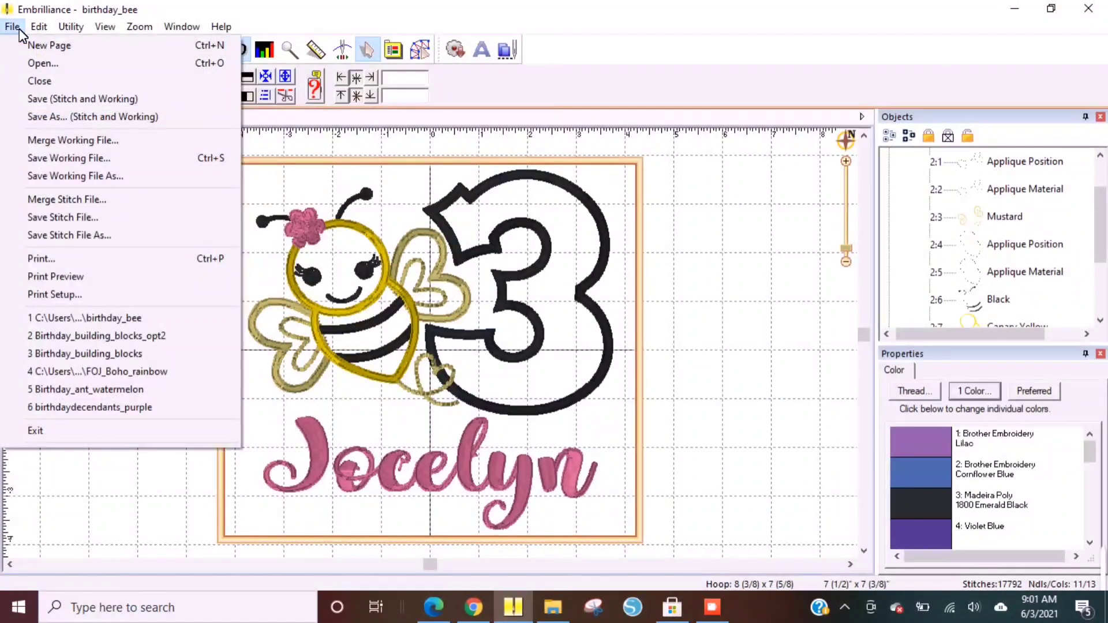
click(844, 307)
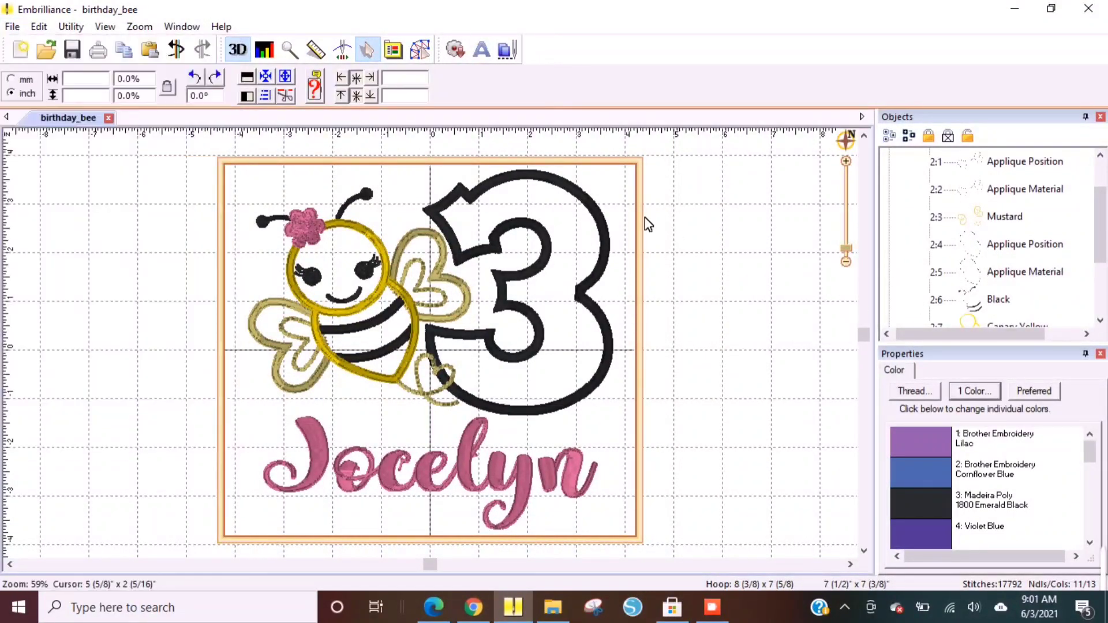
click(108, 118)
click(12, 27)
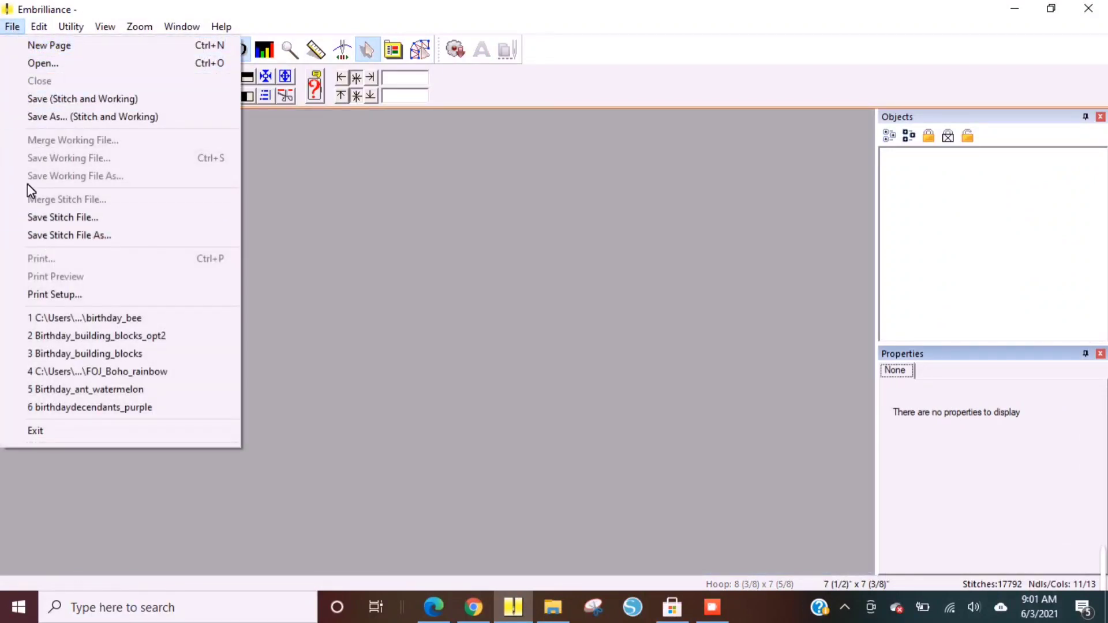
click(37, 64)
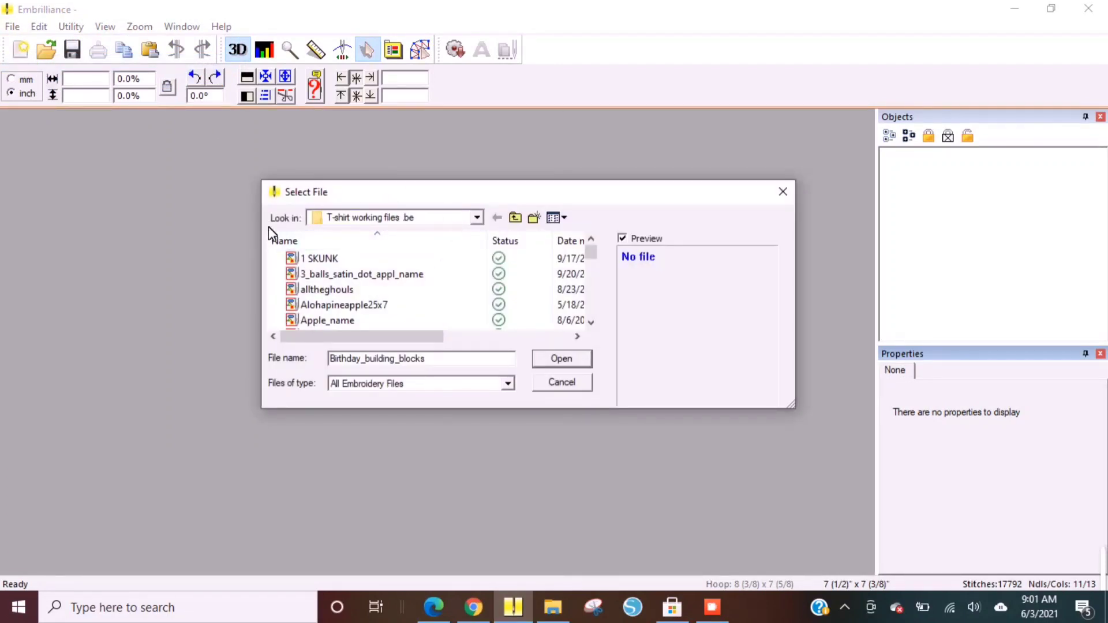
scroll(452, 259, down, 3)
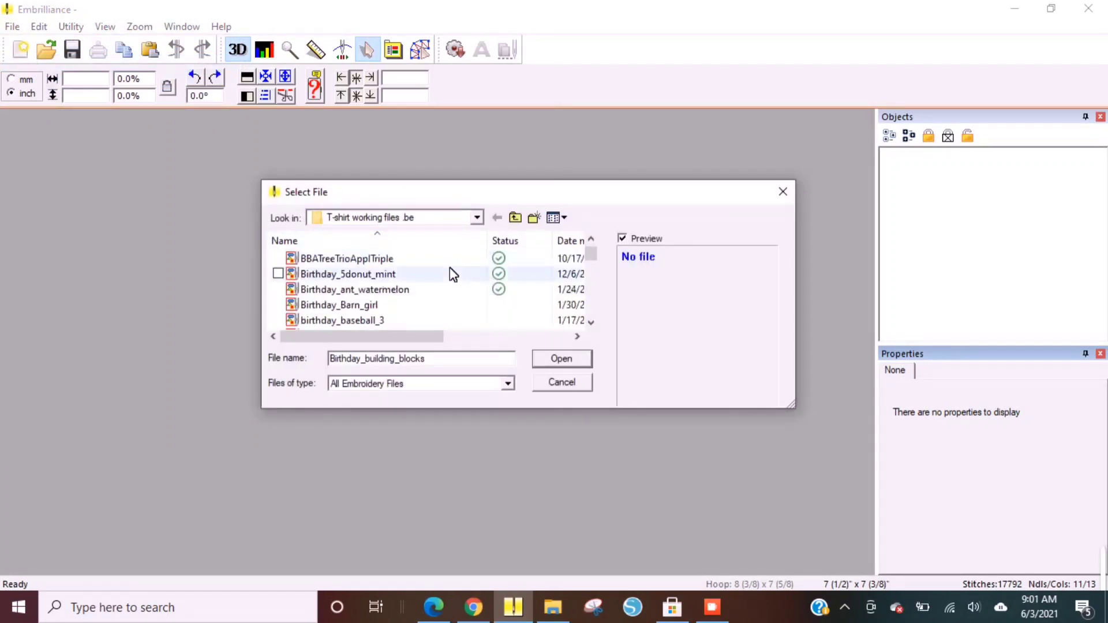
scroll(415, 314, up, 1)
scroll(397, 310, down, 1)
click(330, 305)
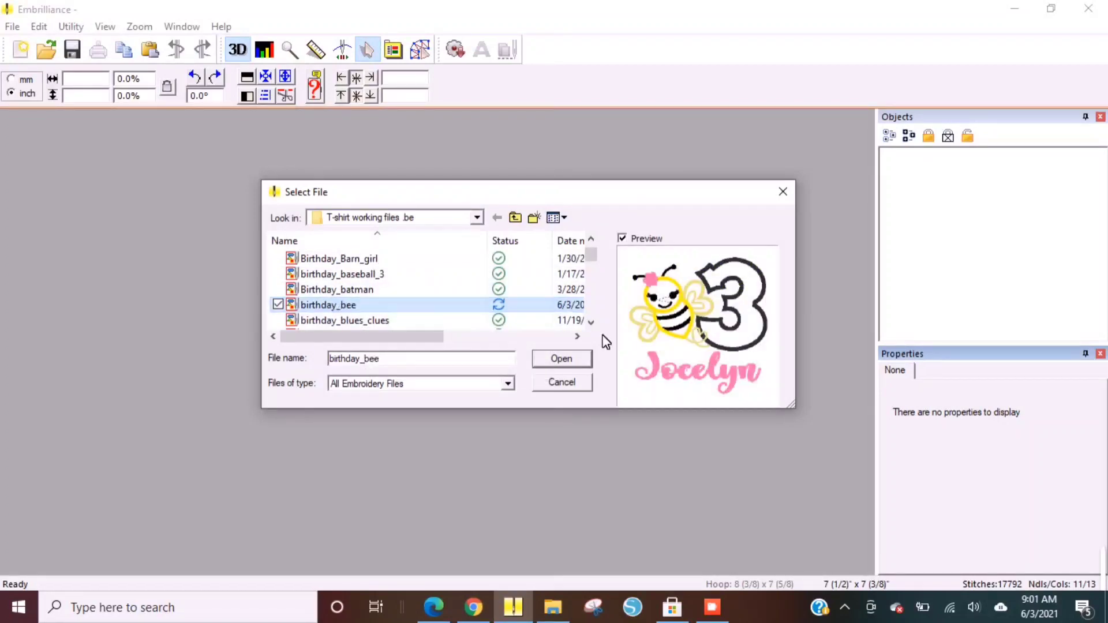
click(565, 358)
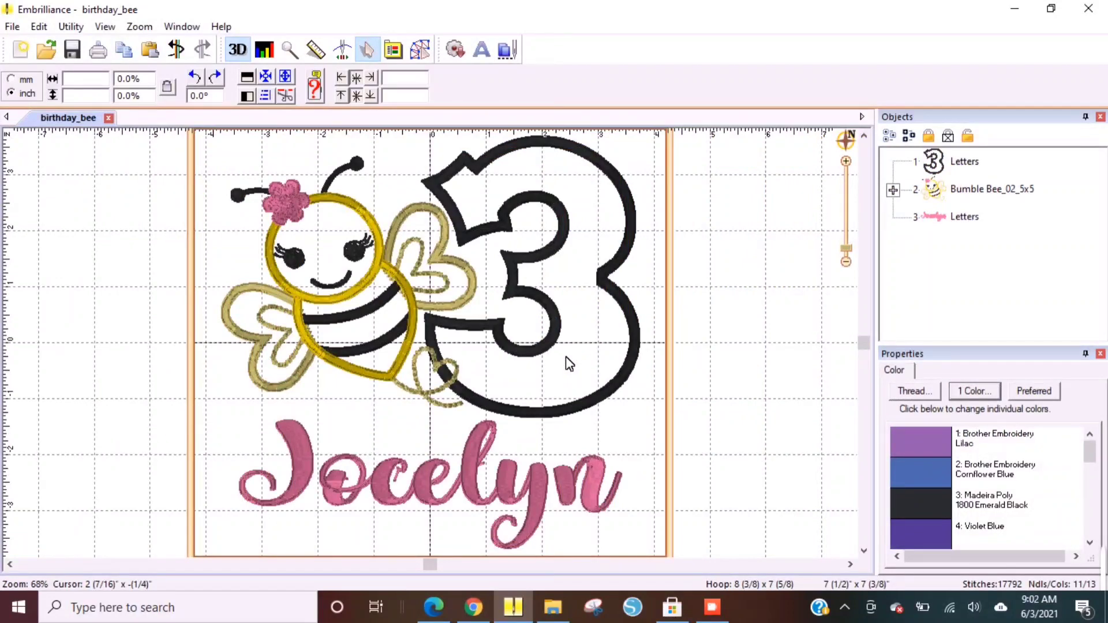
- Change the number lettering from 3 to 7
click(958, 161)
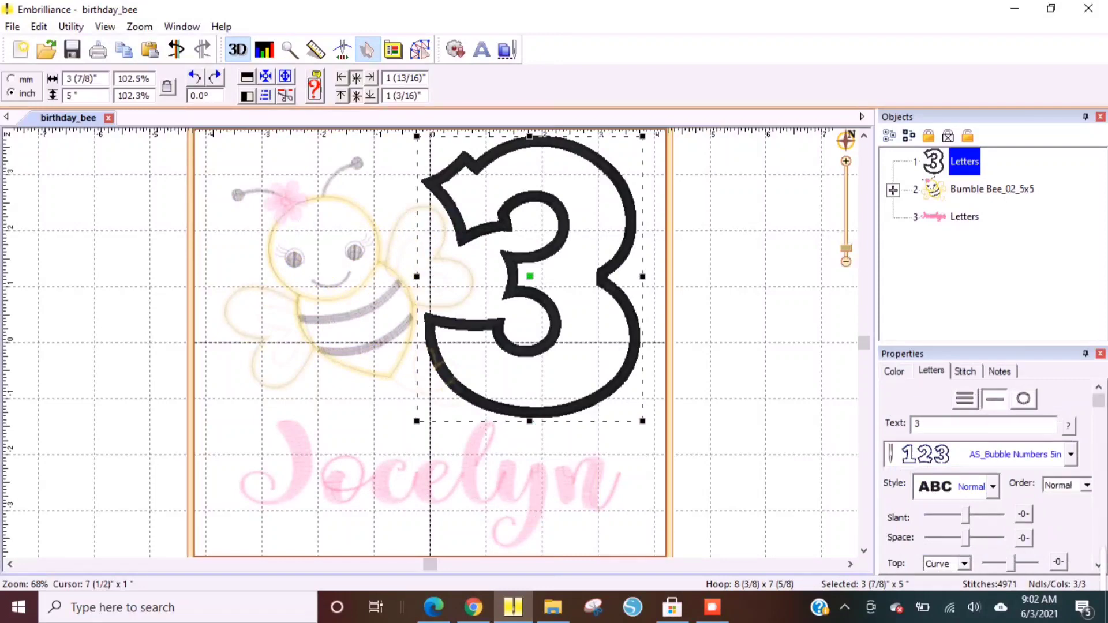
double_click(917, 424)
text(4)
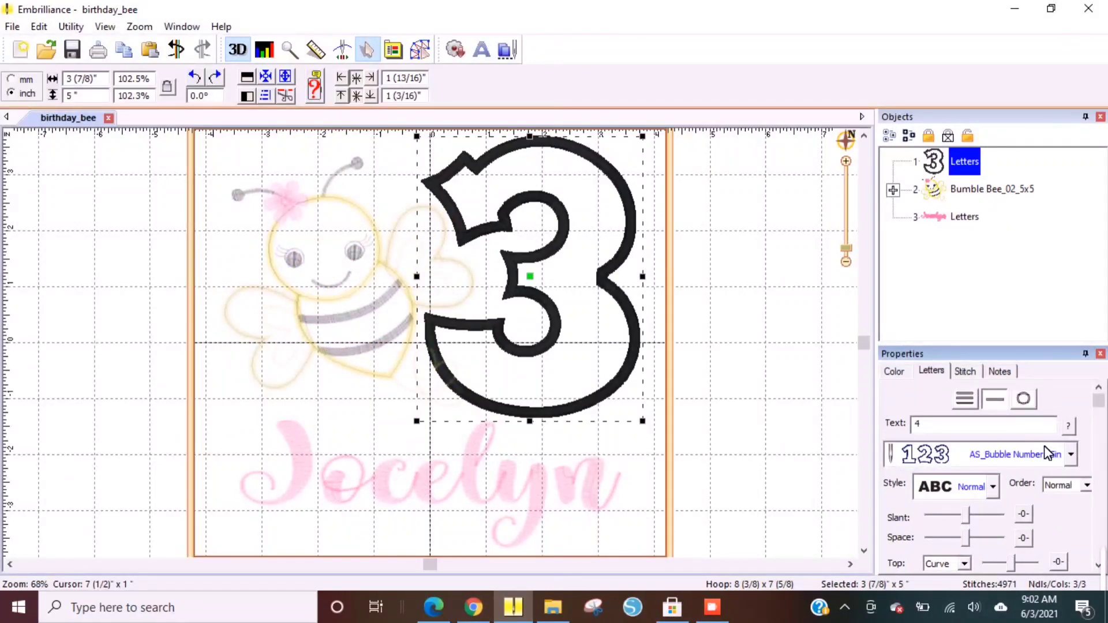
key(Return)
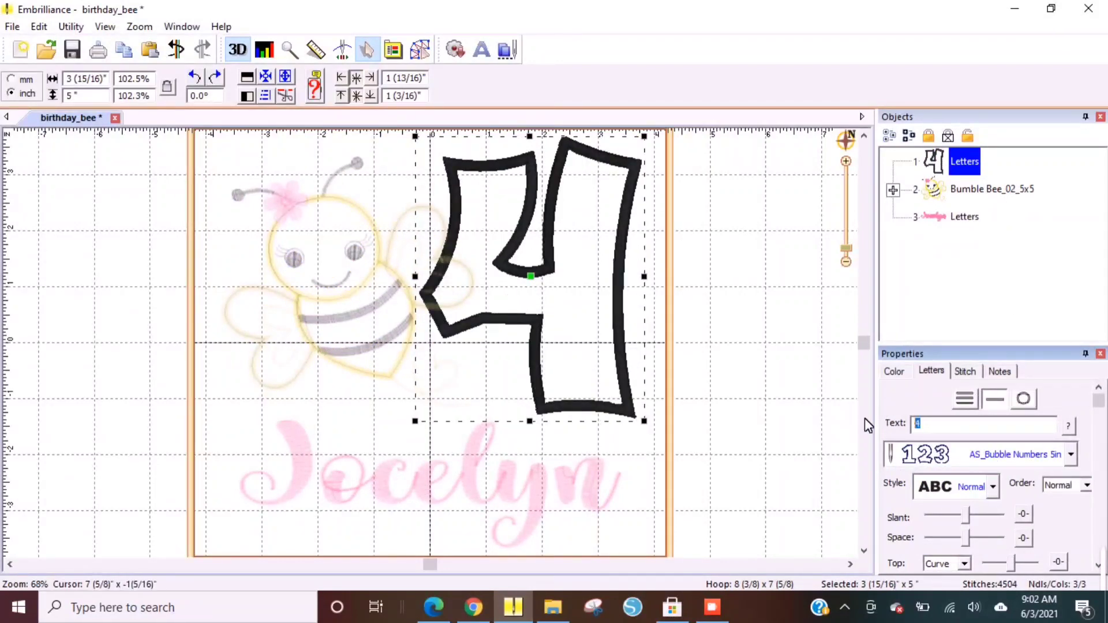
text(7)
key(Return)
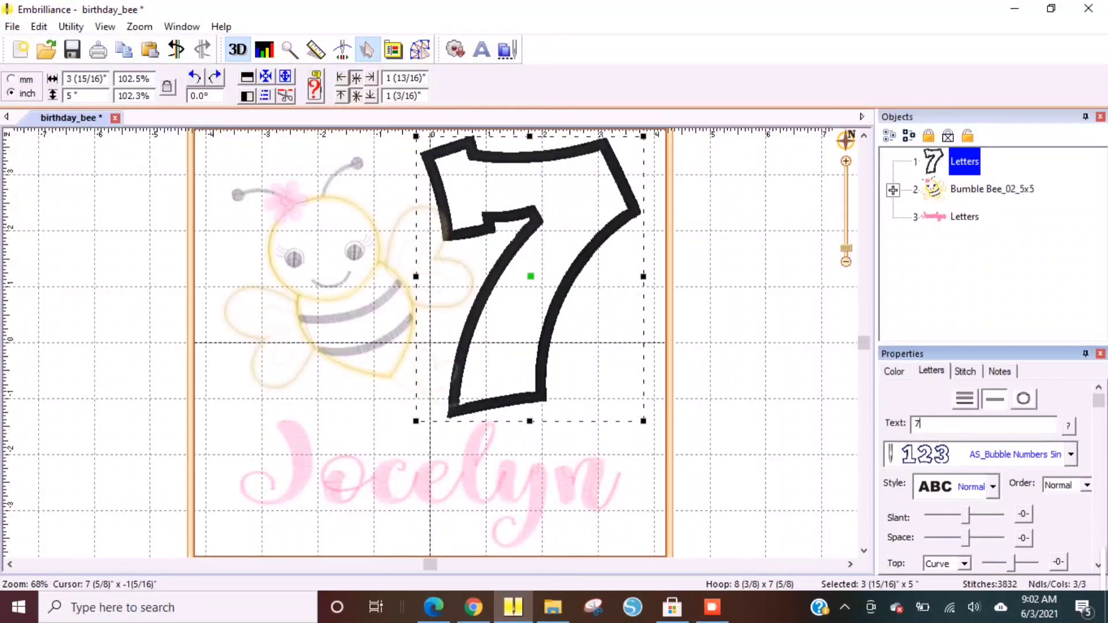
key(BackSpace)
- Replace the name lettering's text with Gabby
click(936, 218)
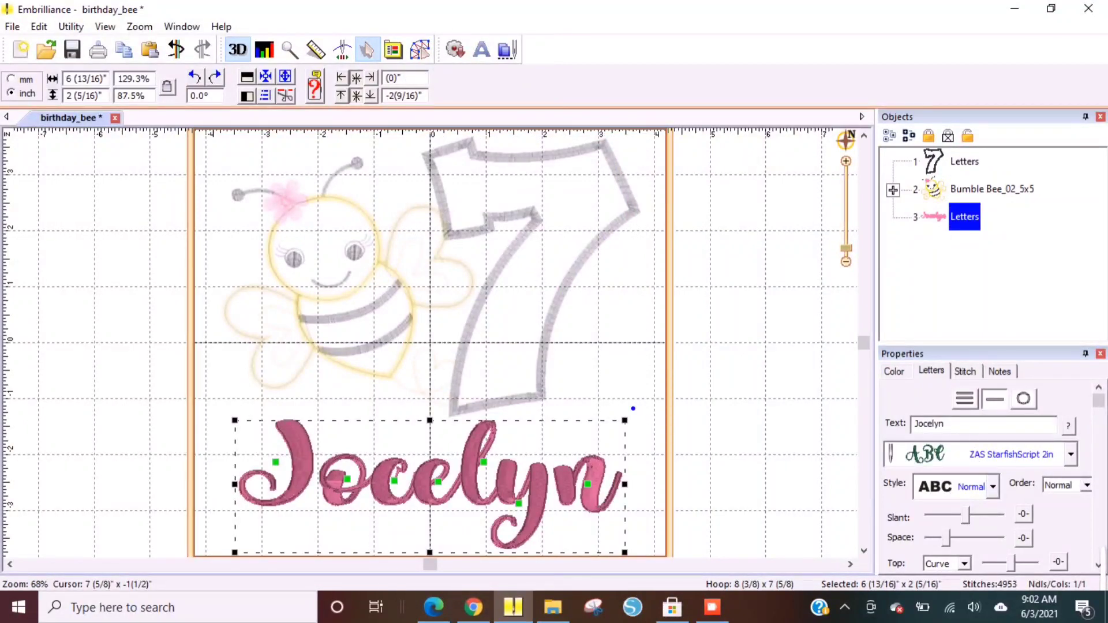
double_click(929, 423)
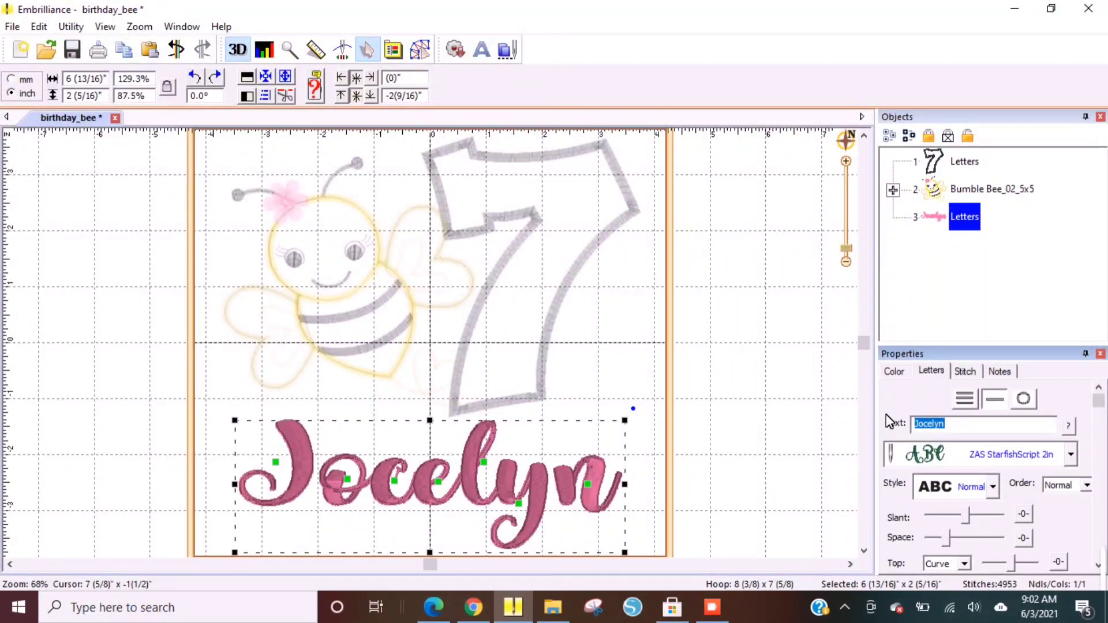
text(malia)
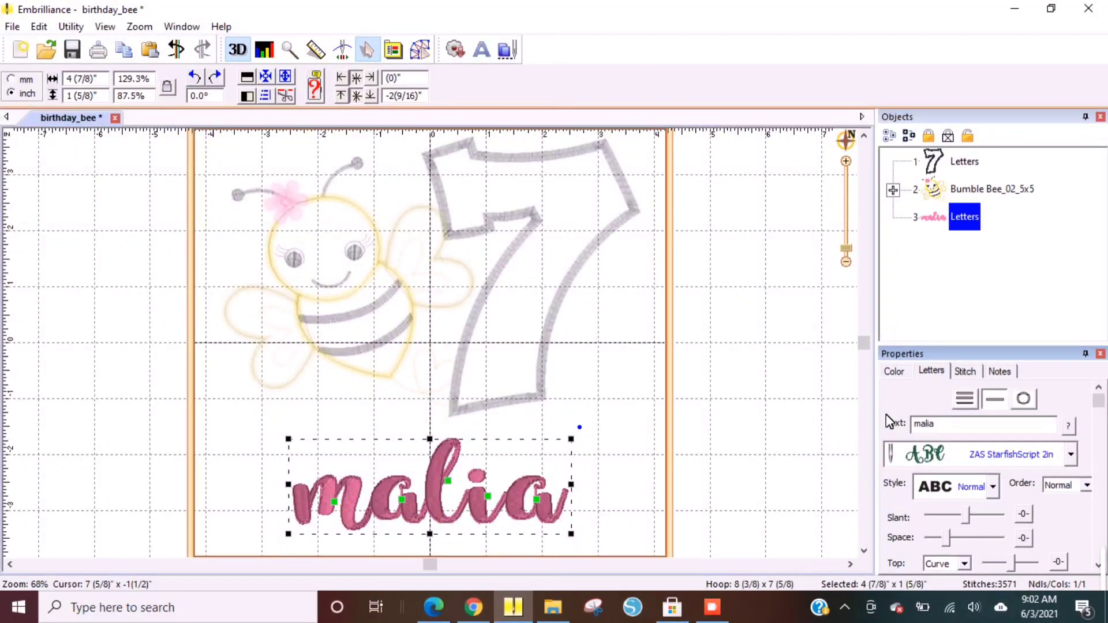
key(ctrl+a)
text(Gabby)
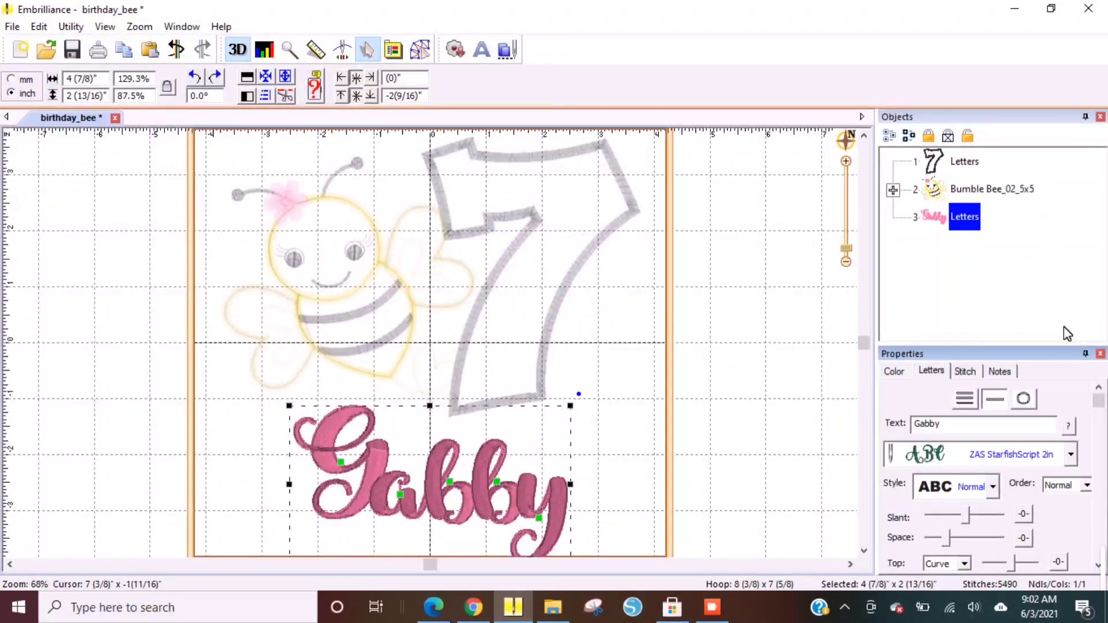
- Close the design without saving the 7 and Gabby edits, then reopen the birthday_bee working file
click(116, 118)
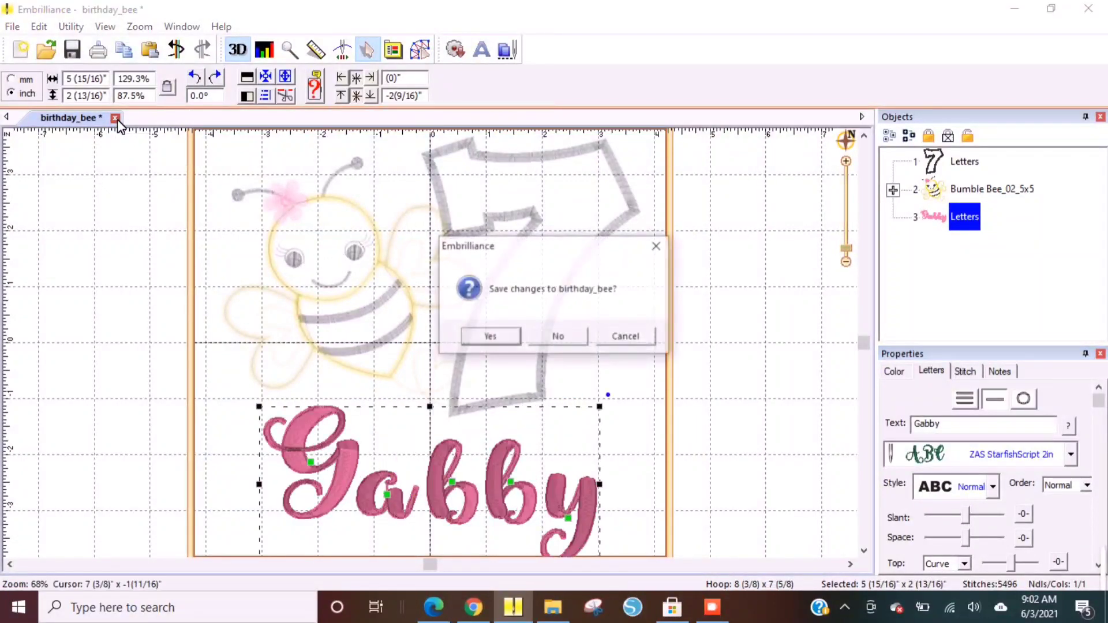
click(570, 337)
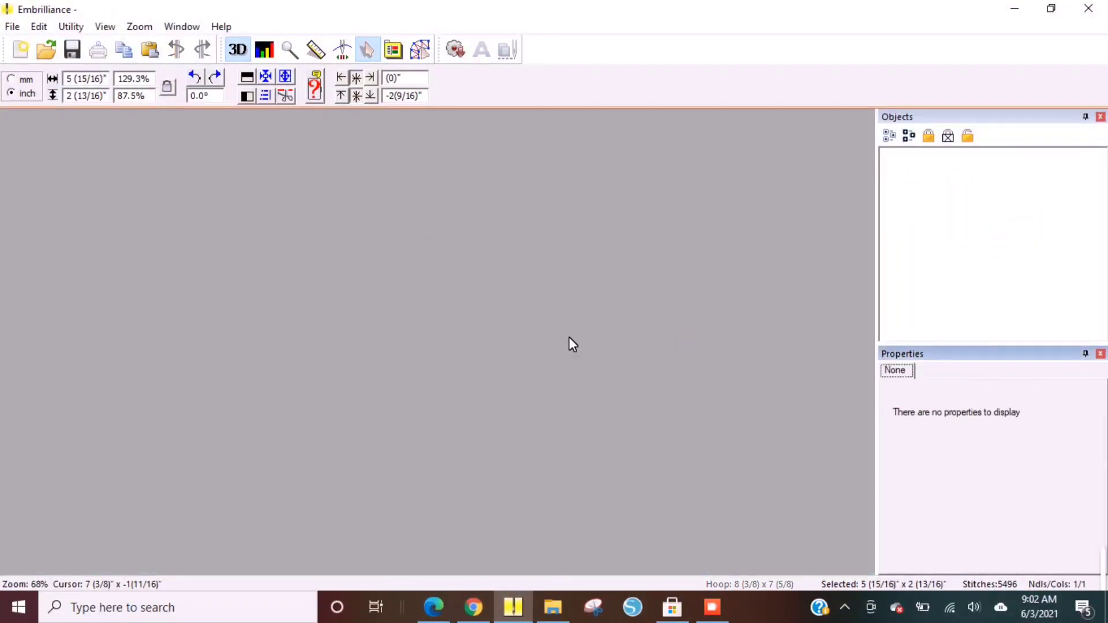
click(14, 29)
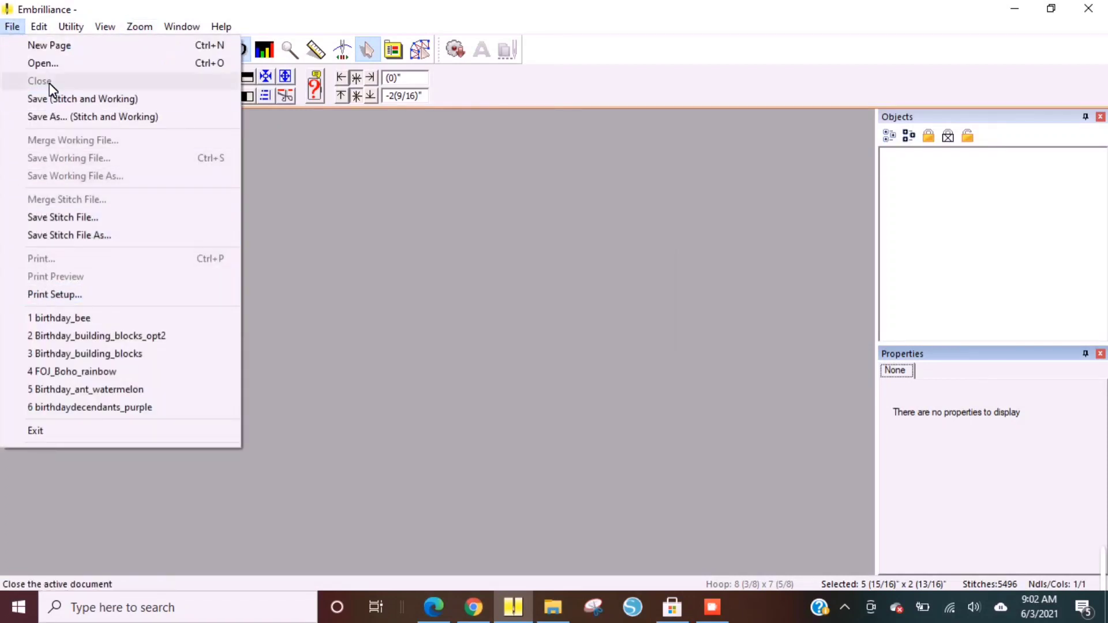
click(43, 64)
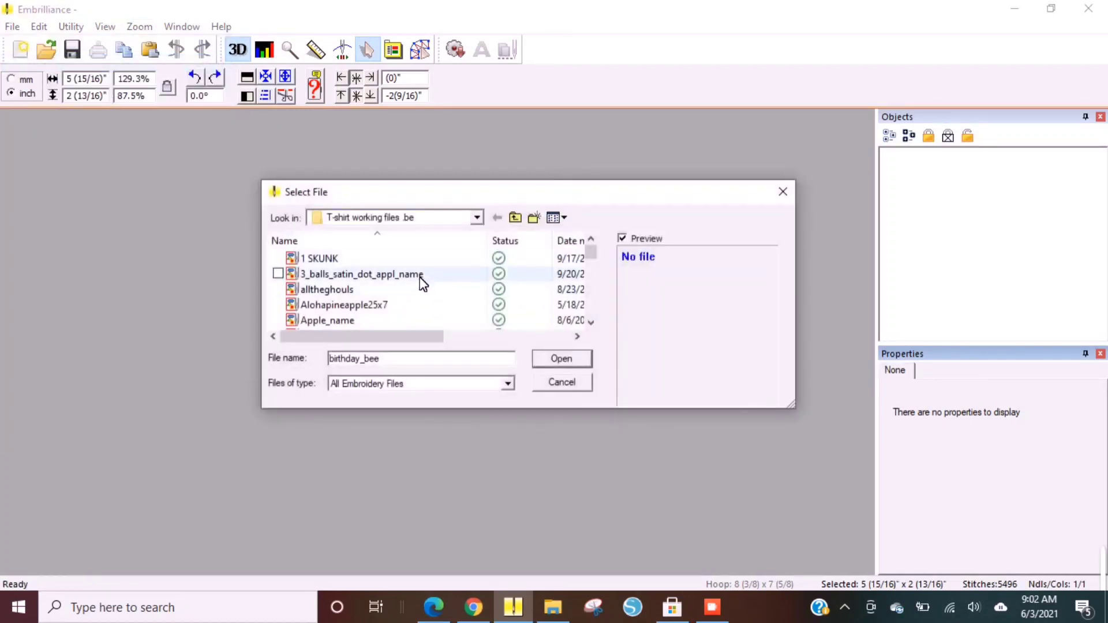
scroll(418, 295, down, 2)
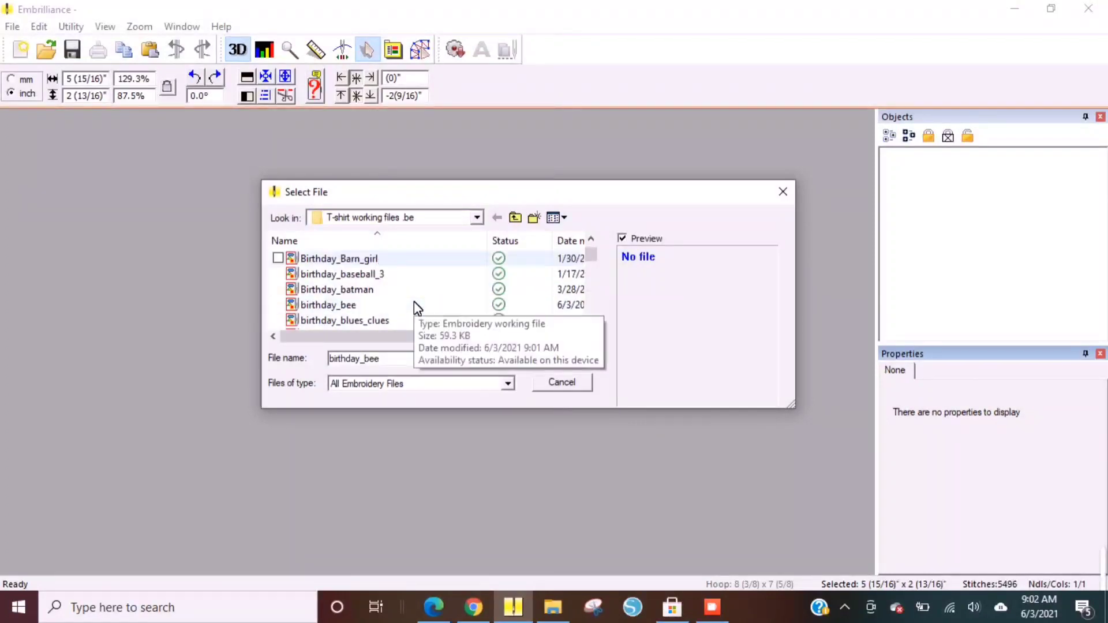
click(560, 358)
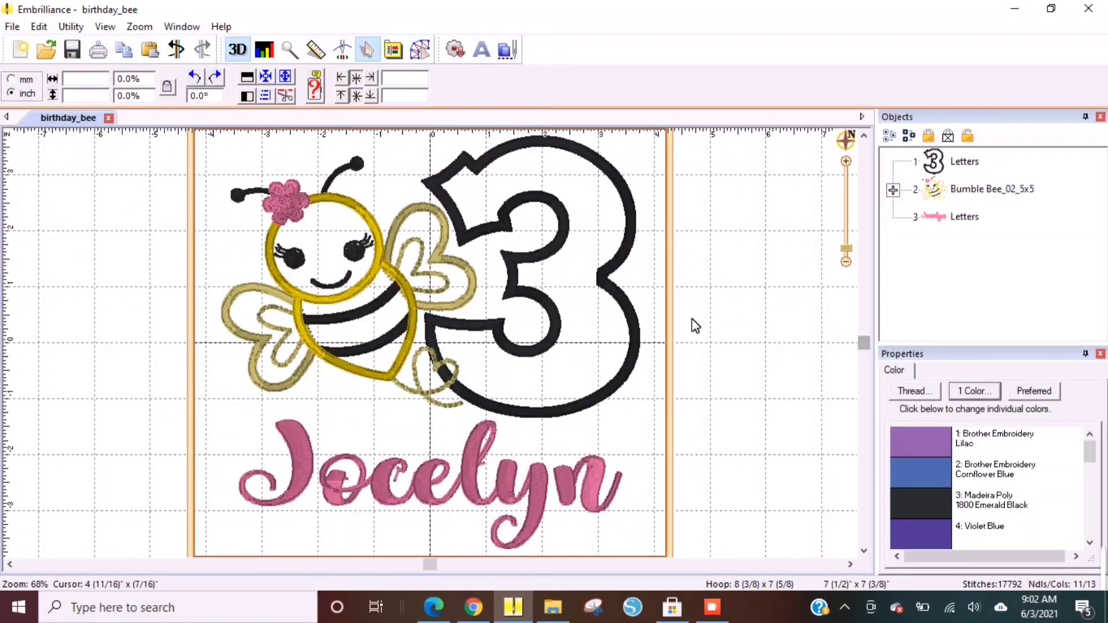
scroll(723, 362, up, 2)
scroll(723, 363, down, 4)
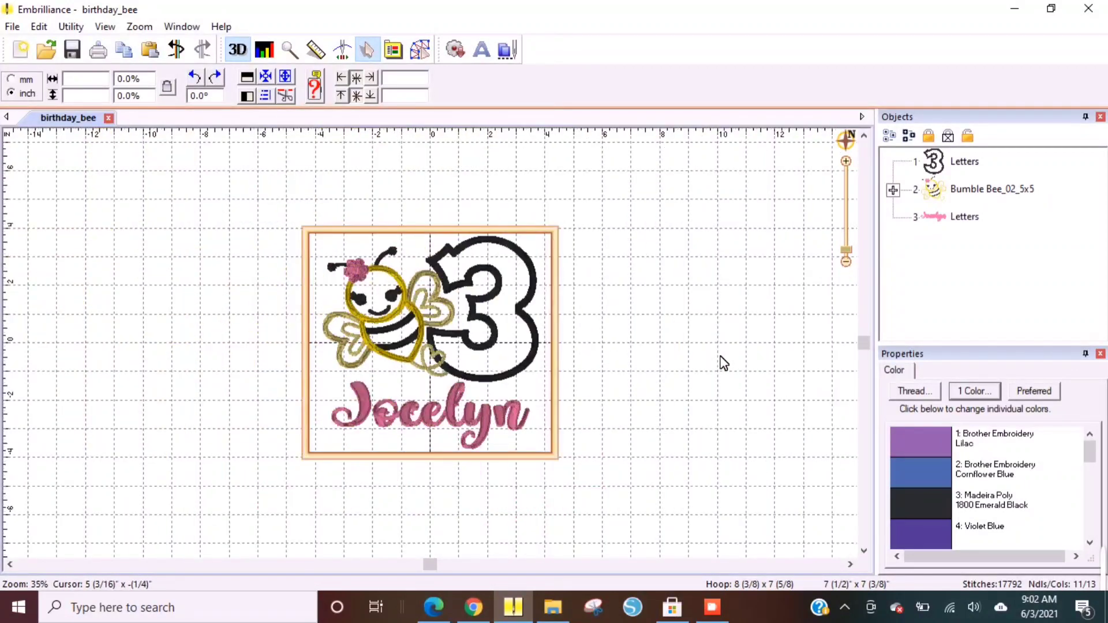
scroll(722, 362, up, 2)
scroll(723, 363, down, 2)
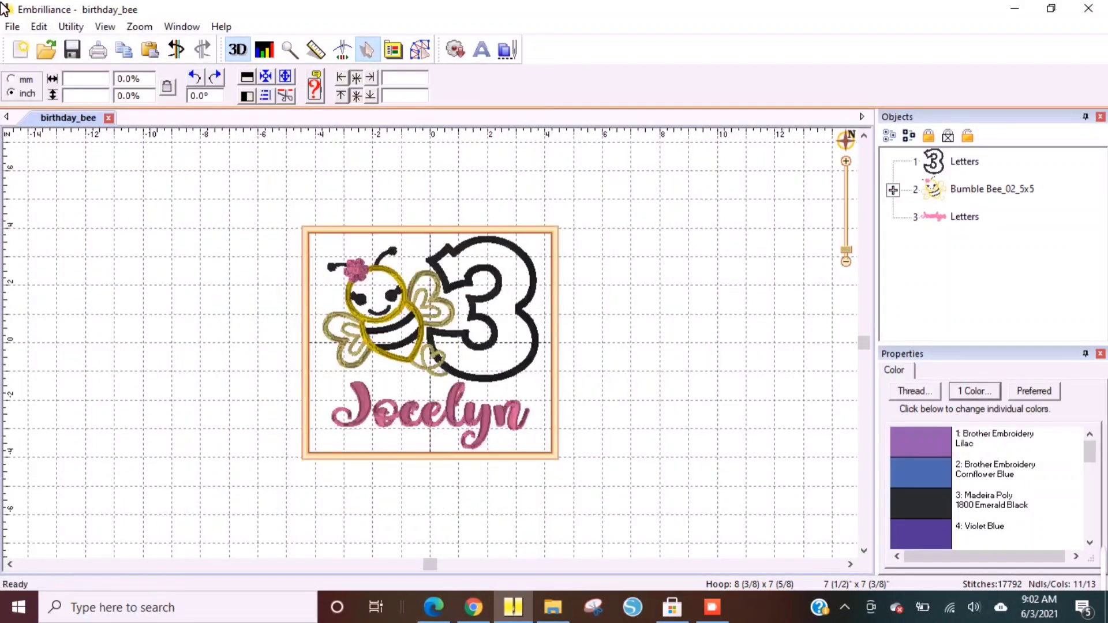
- Export birthday_bee as a JEF files (*.jef) stitch file into the Sample Designs to stitch out folder
click(13, 26)
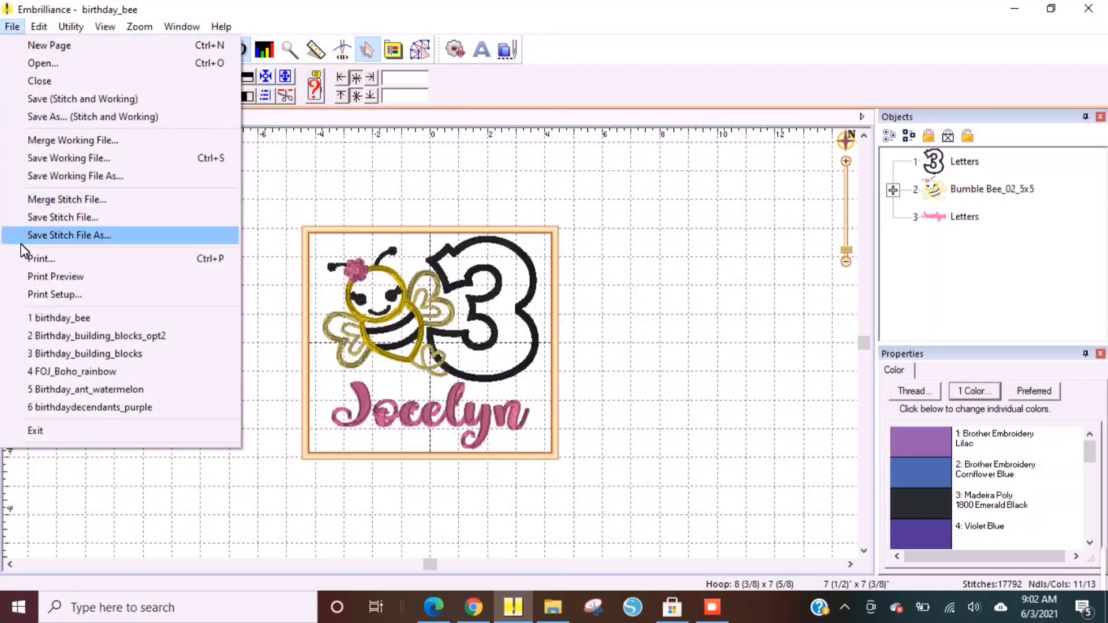
click(88, 236)
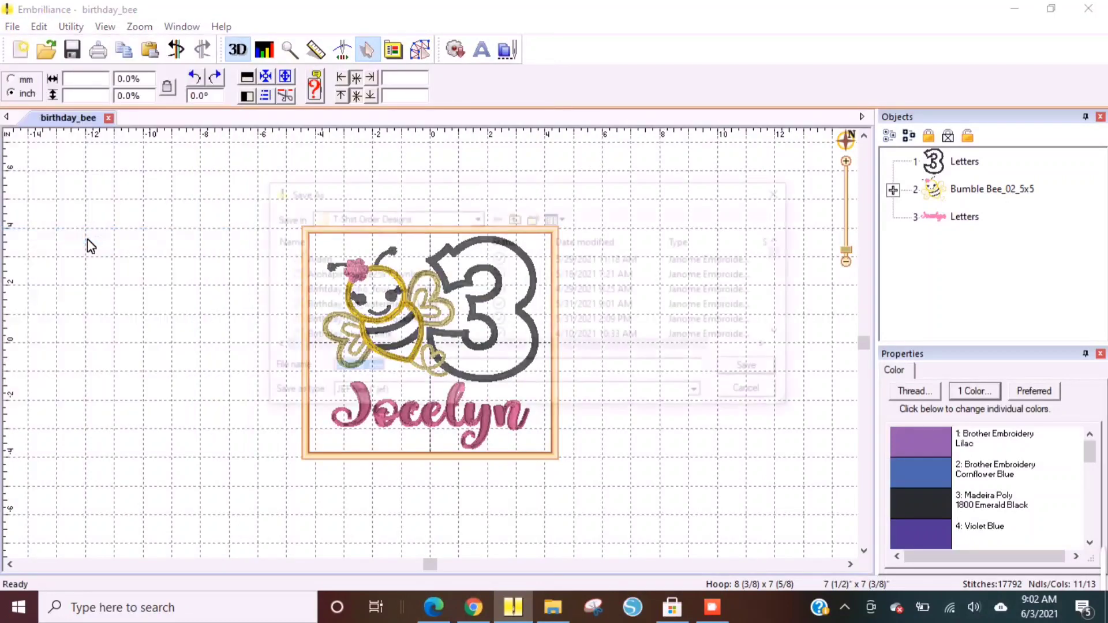
click(477, 217)
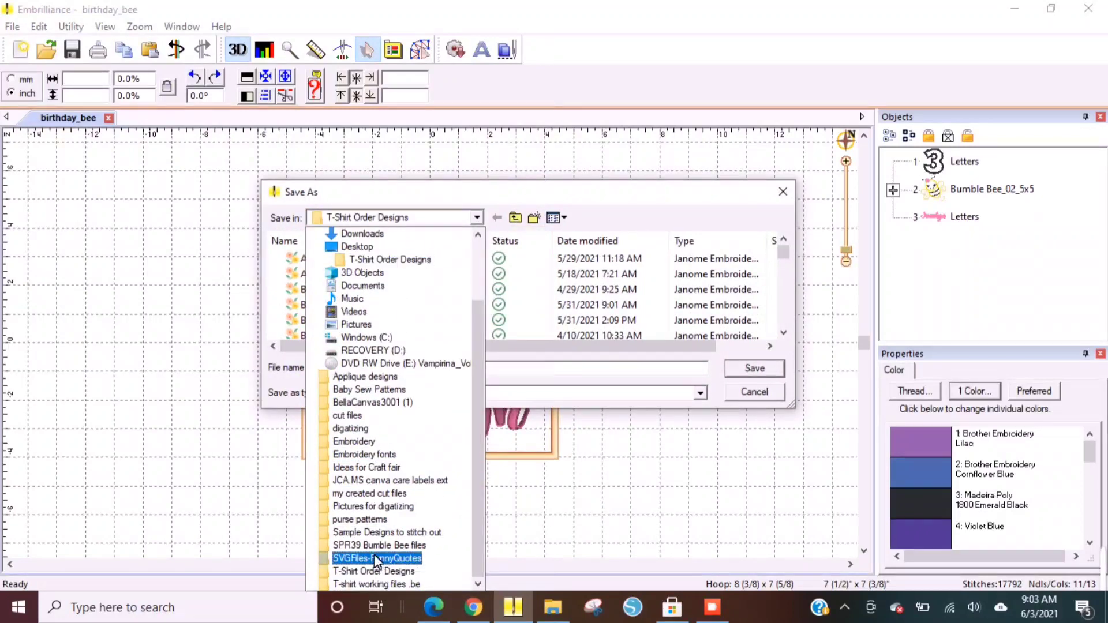
click(383, 532)
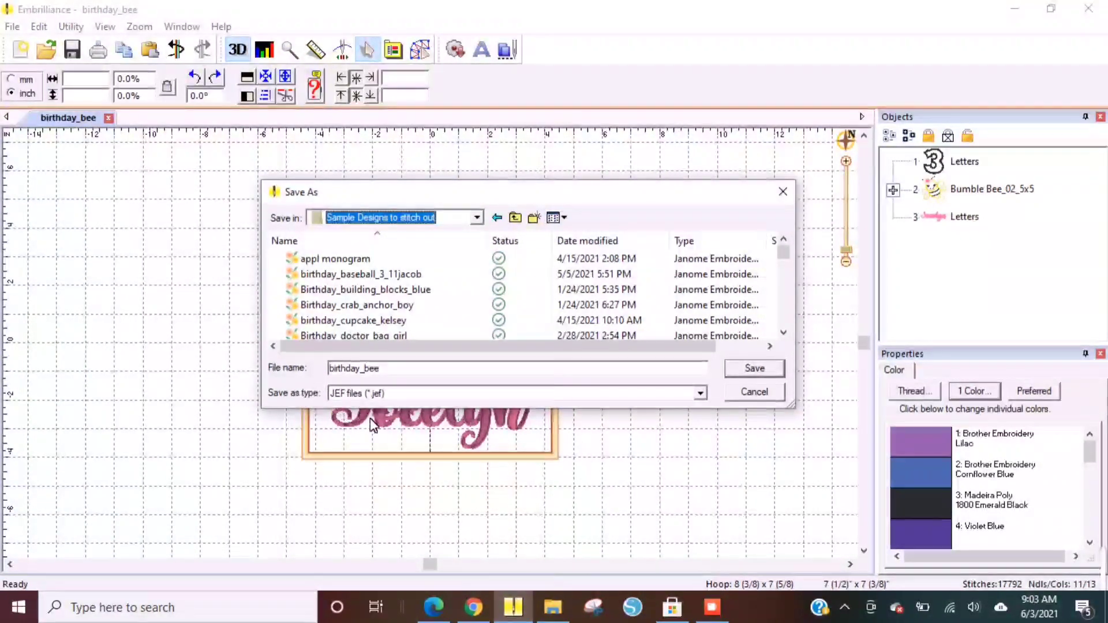
click(700, 393)
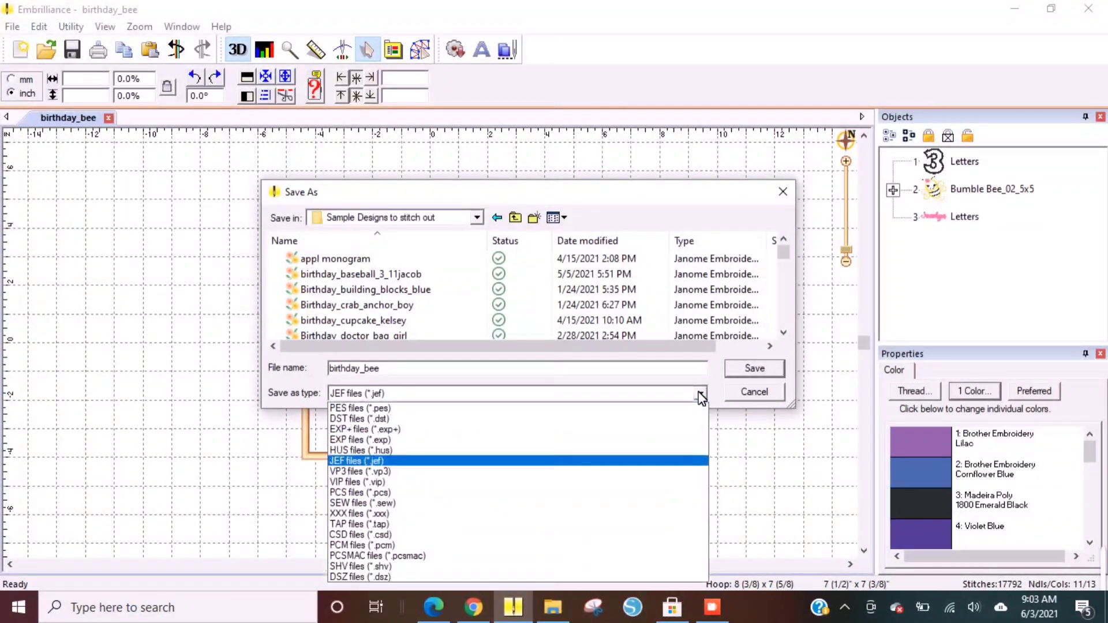
click(354, 461)
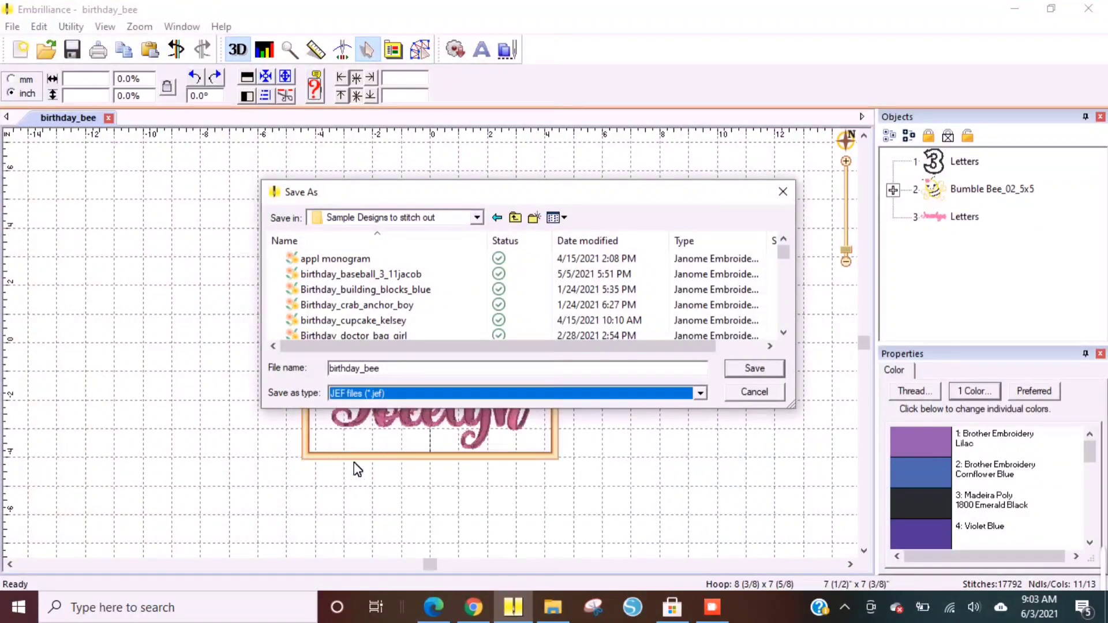
click(763, 365)
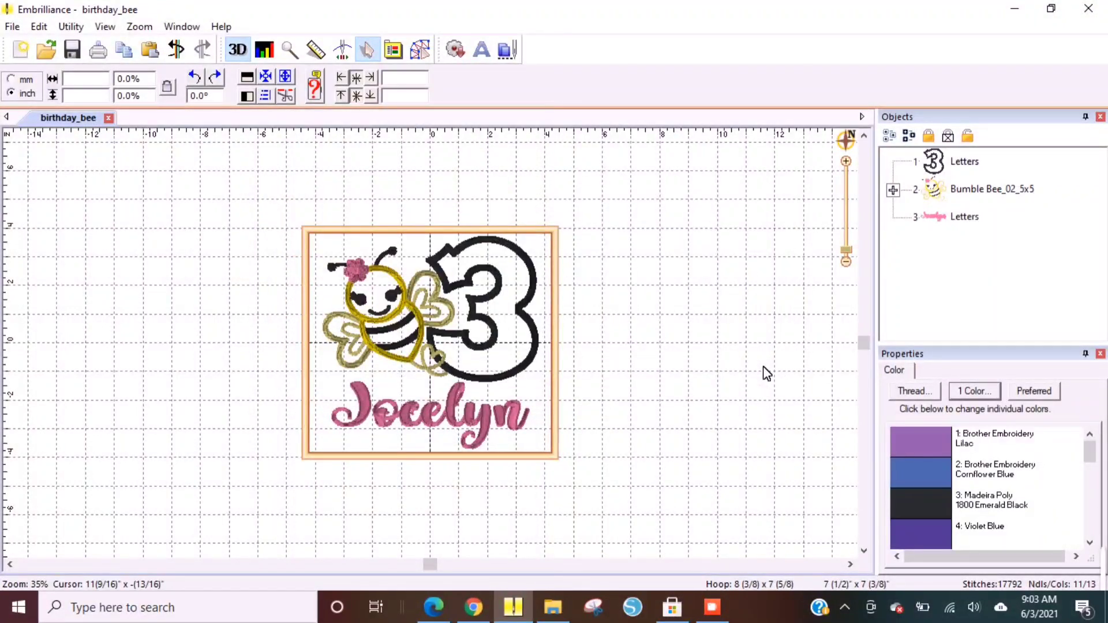